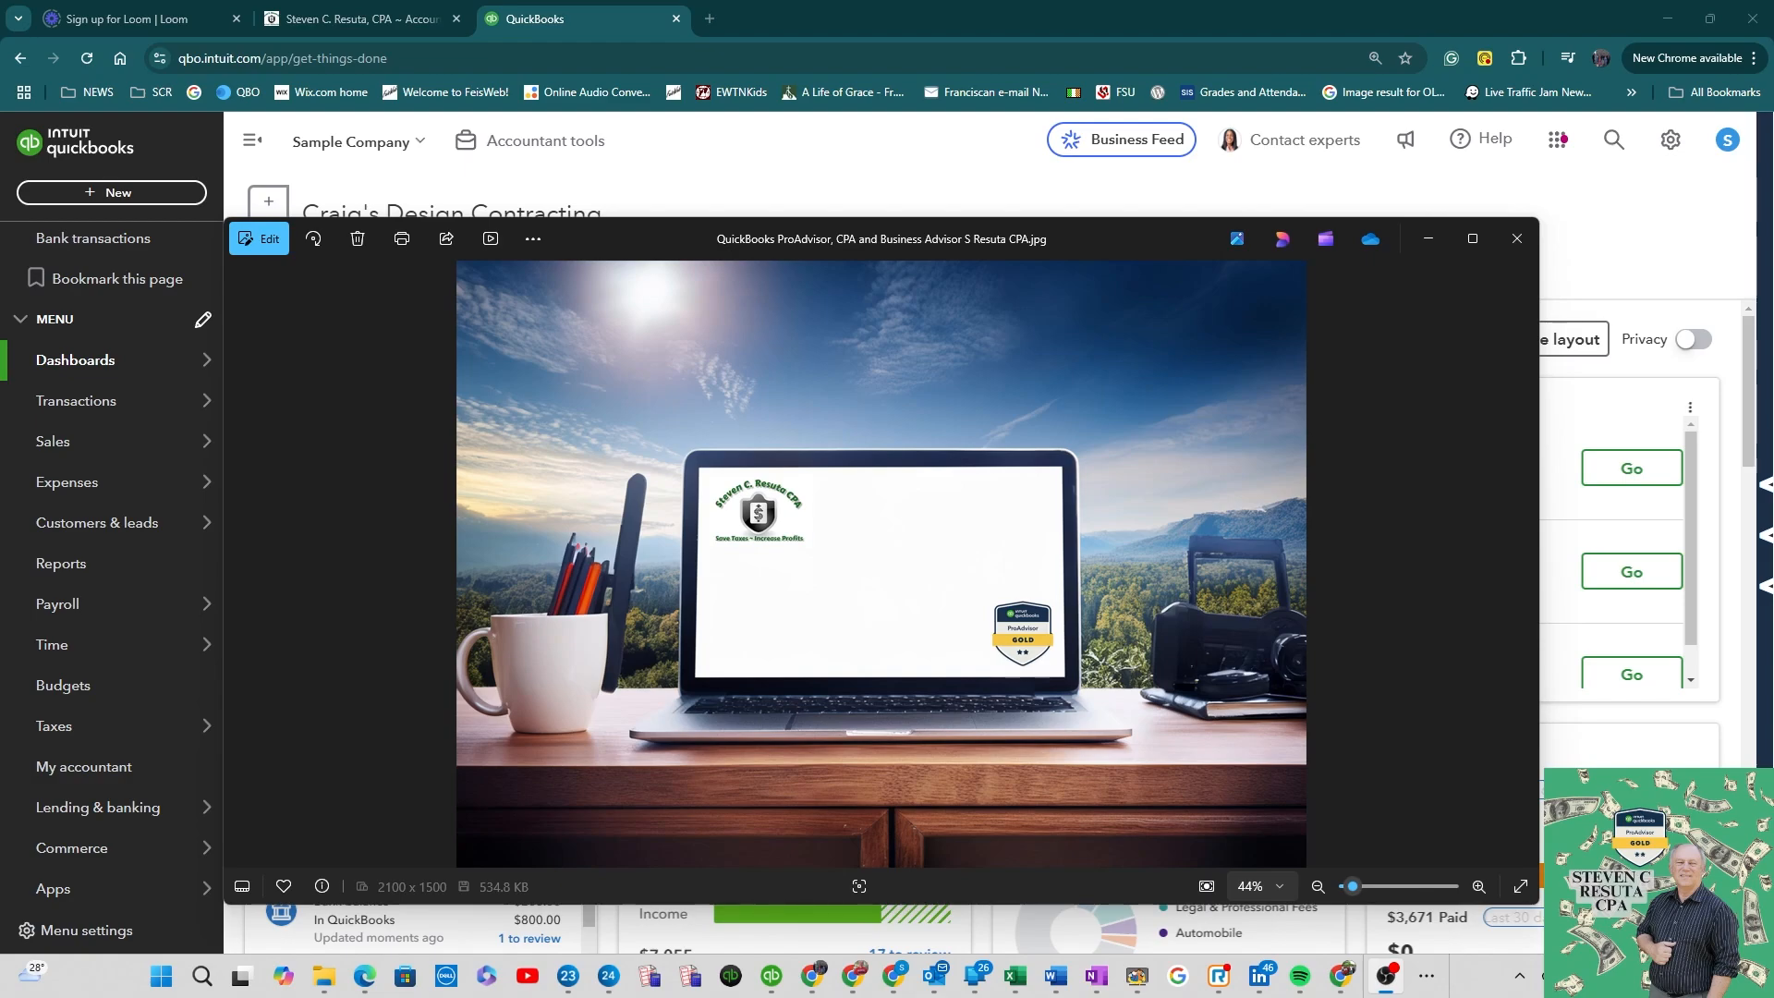
Step: Add Create check, Create estimate, Record payment, Add customer, Add product or service and Create statement to the dashboard shortcuts
click(803, 176)
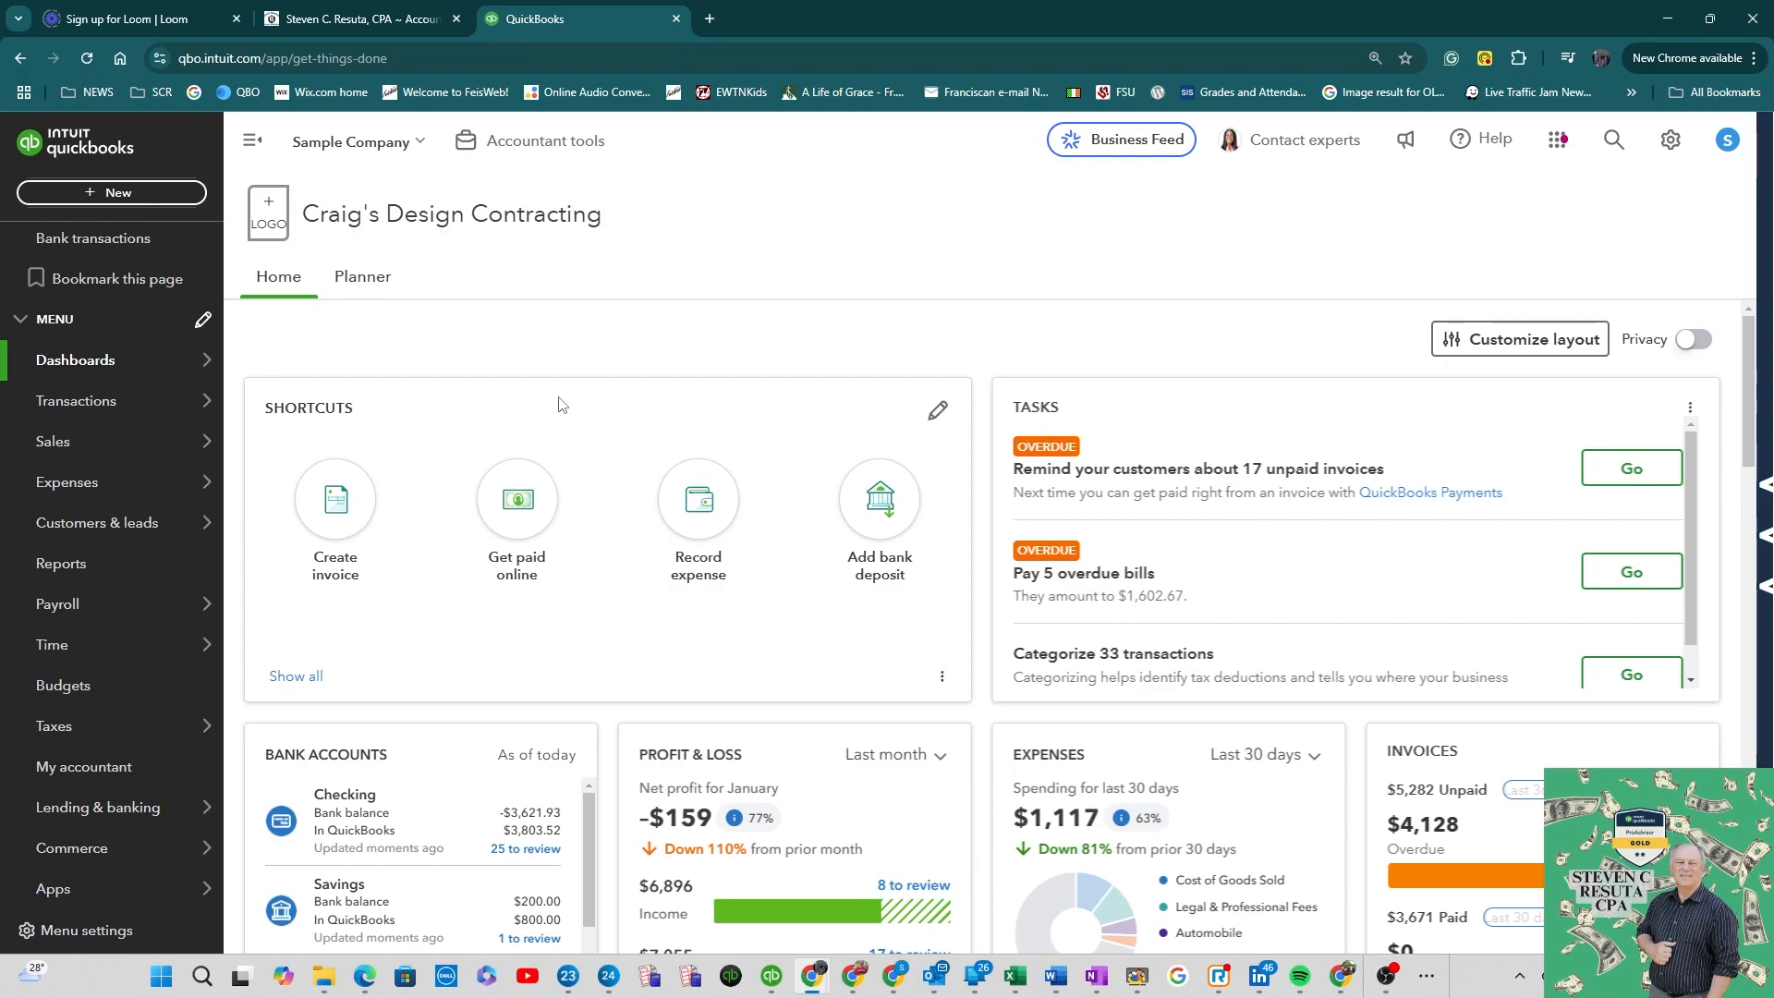
click(937, 410)
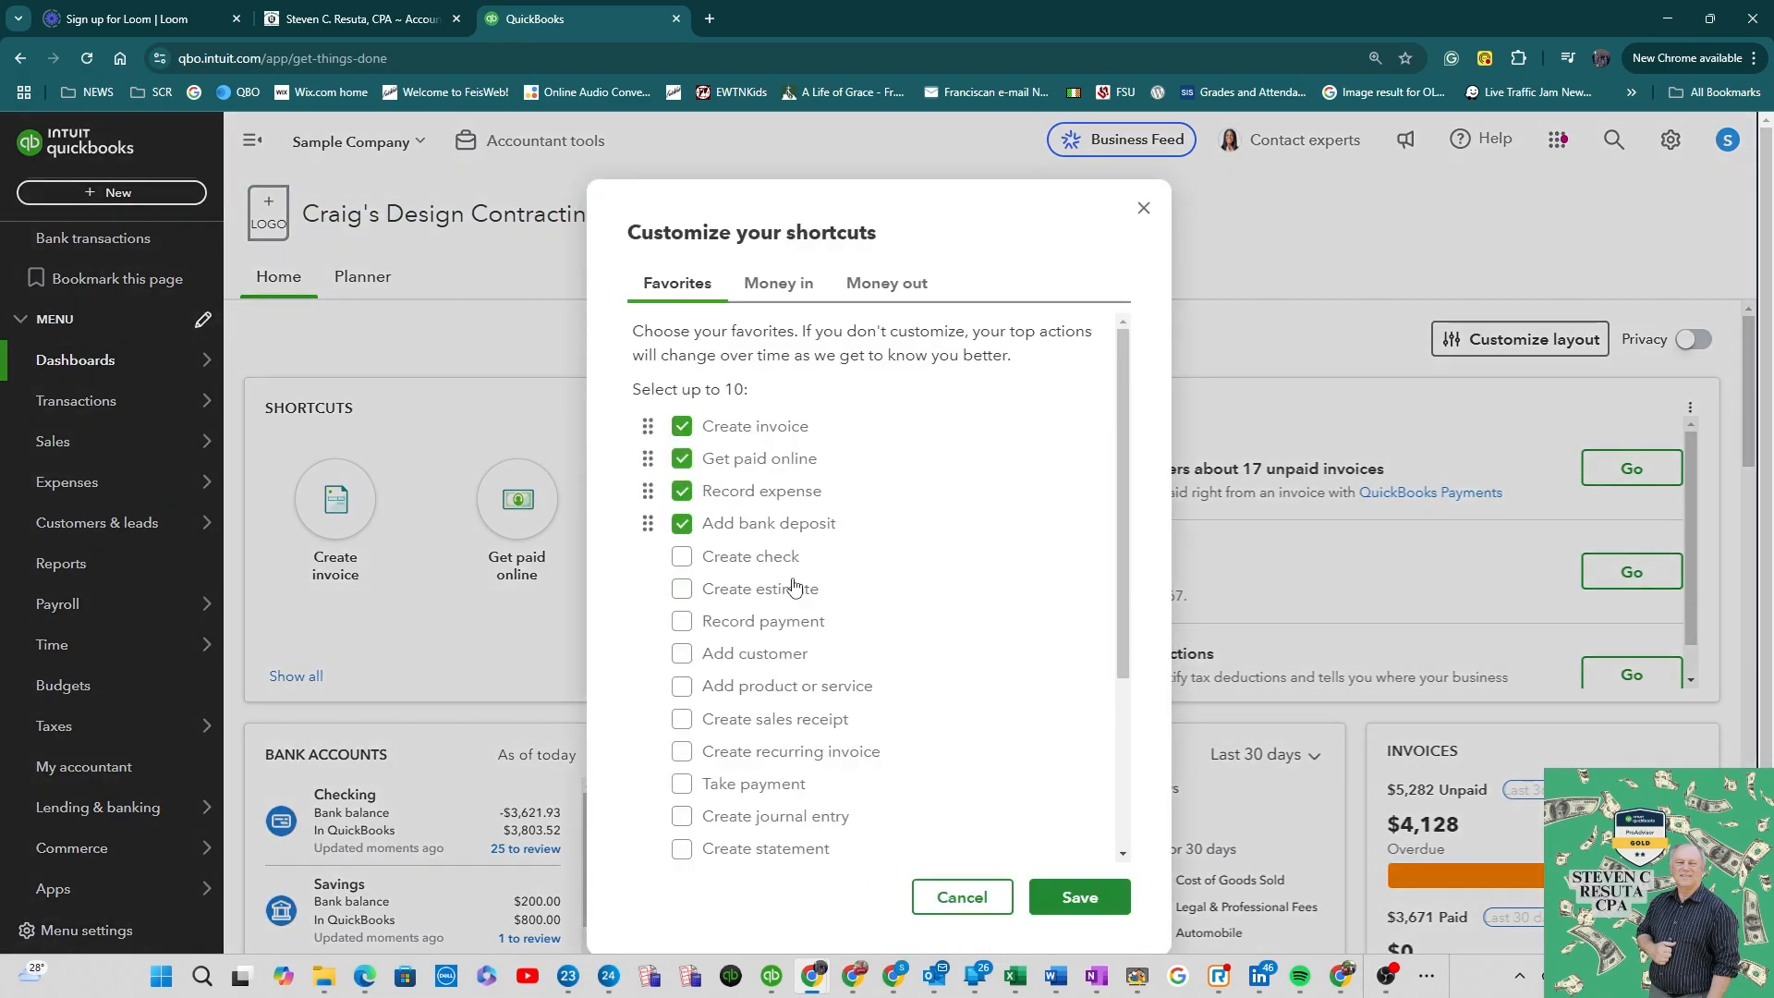
click(748, 562)
click(767, 591)
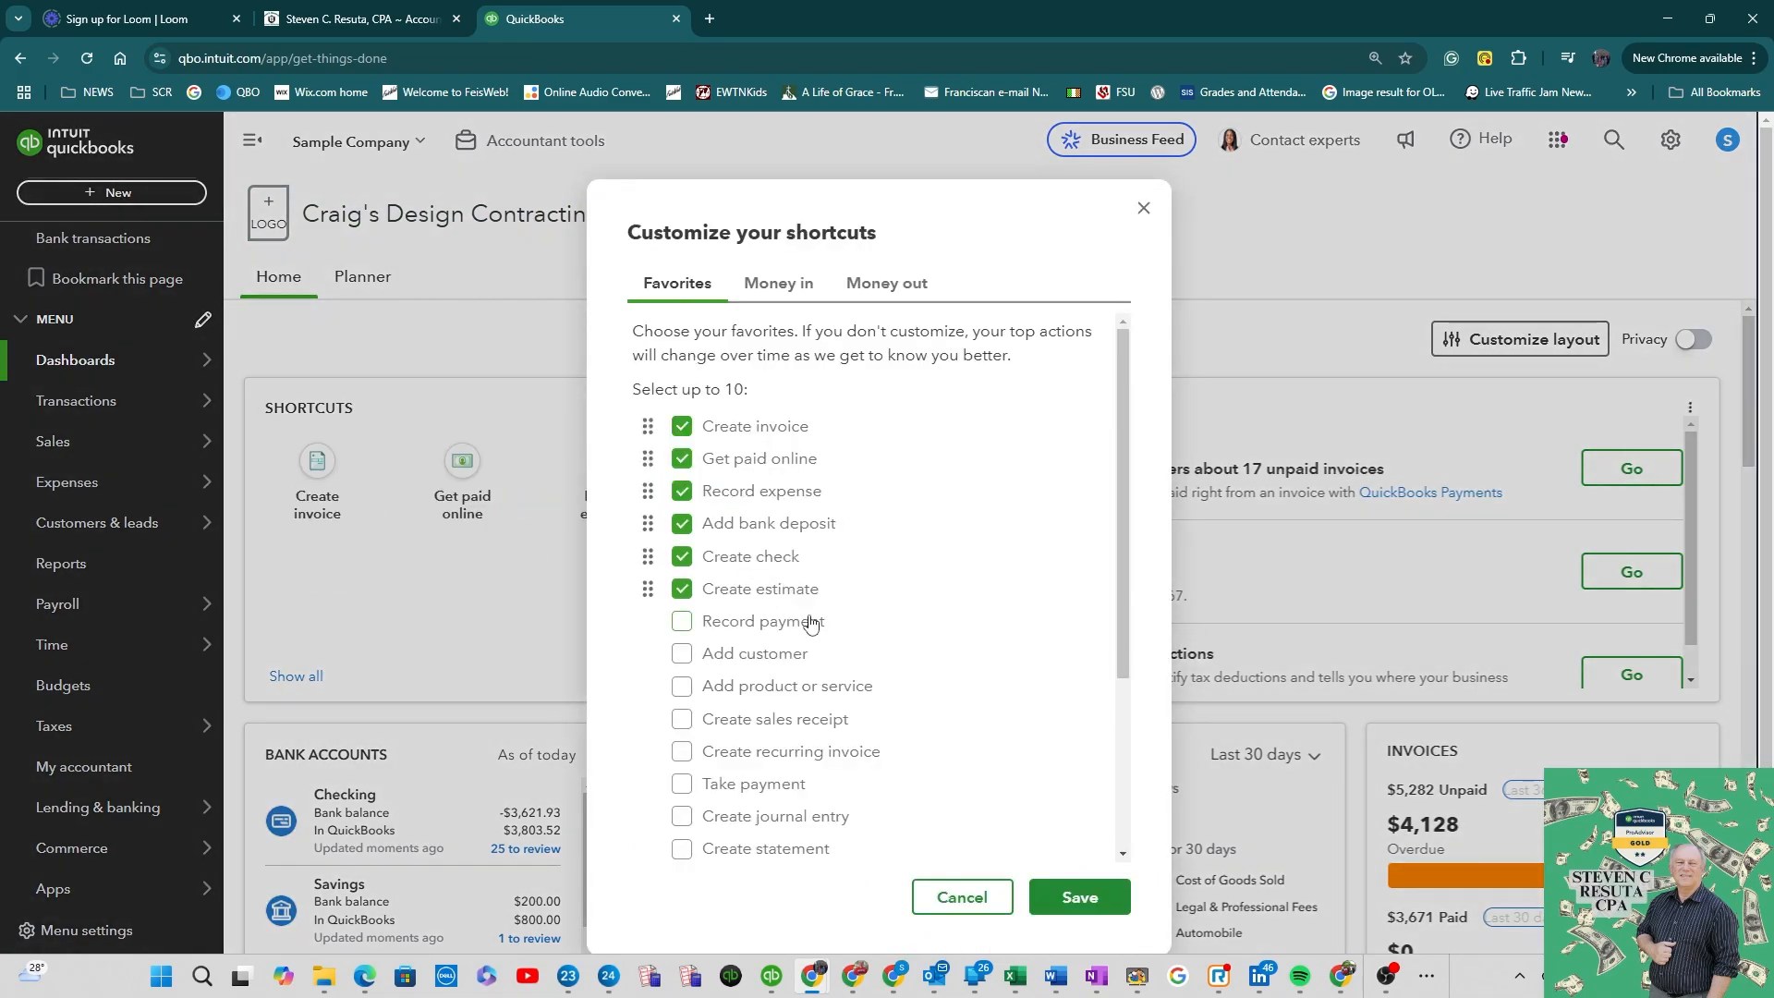
click(759, 628)
click(790, 659)
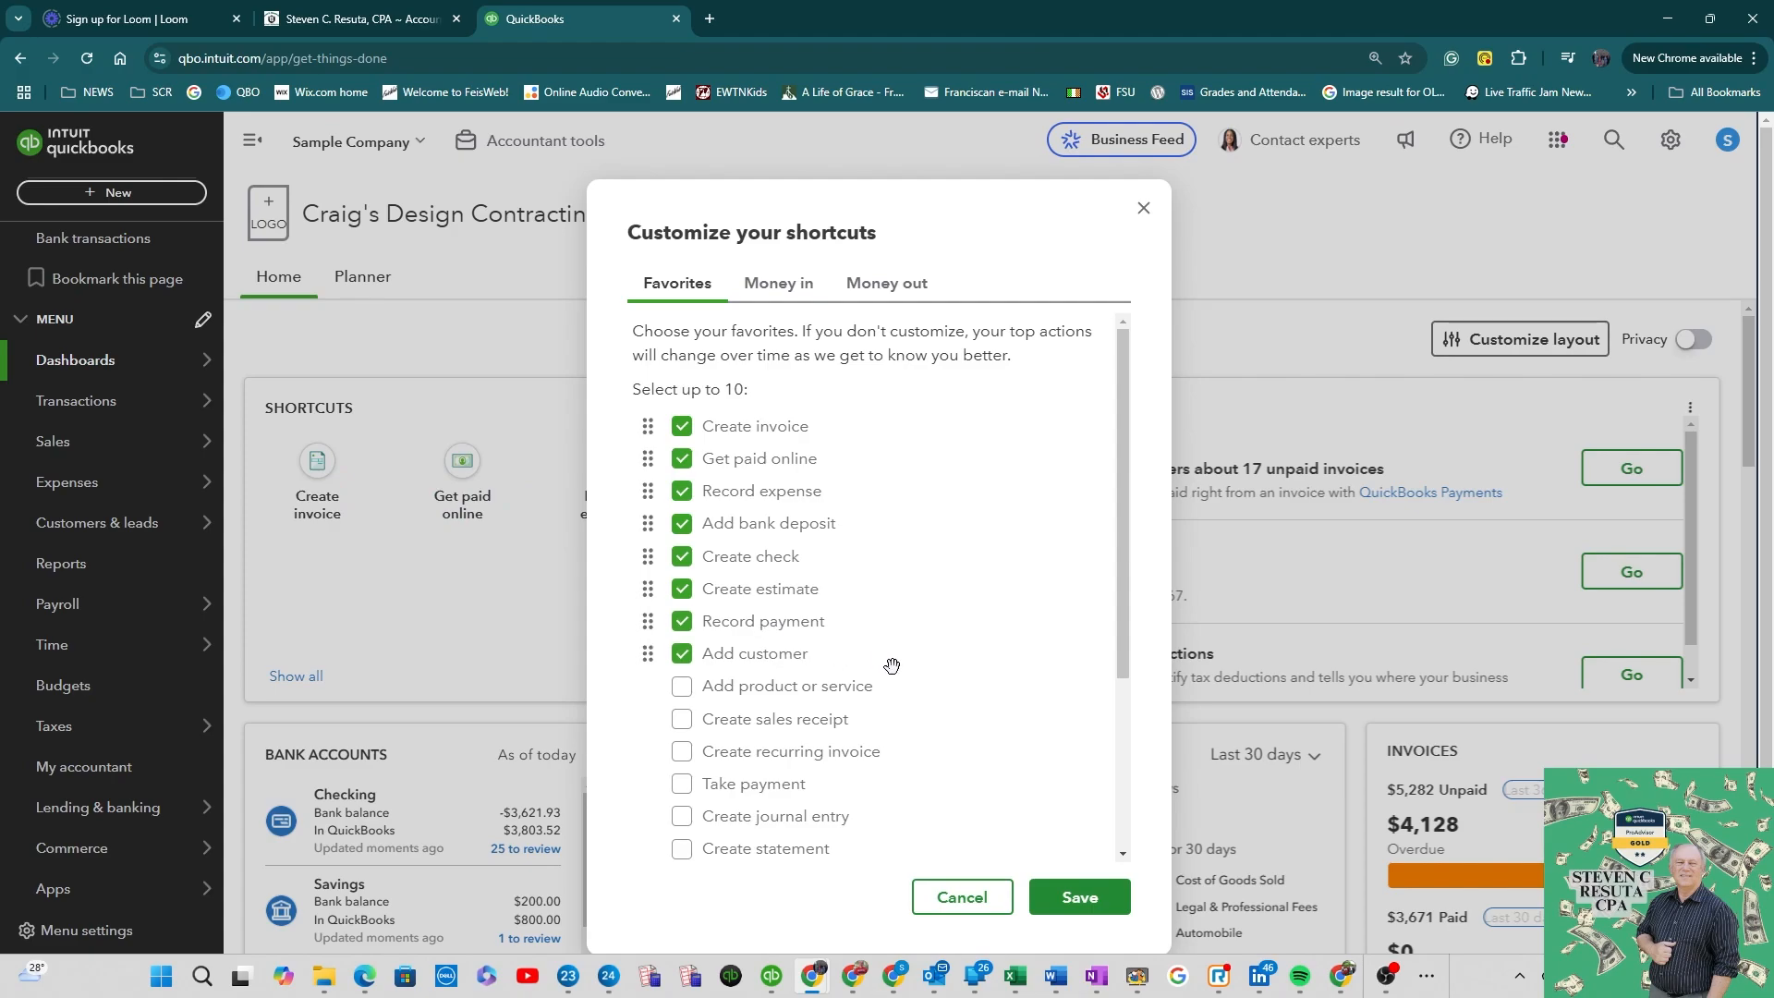
click(840, 693)
scroll(827, 666, down, 1)
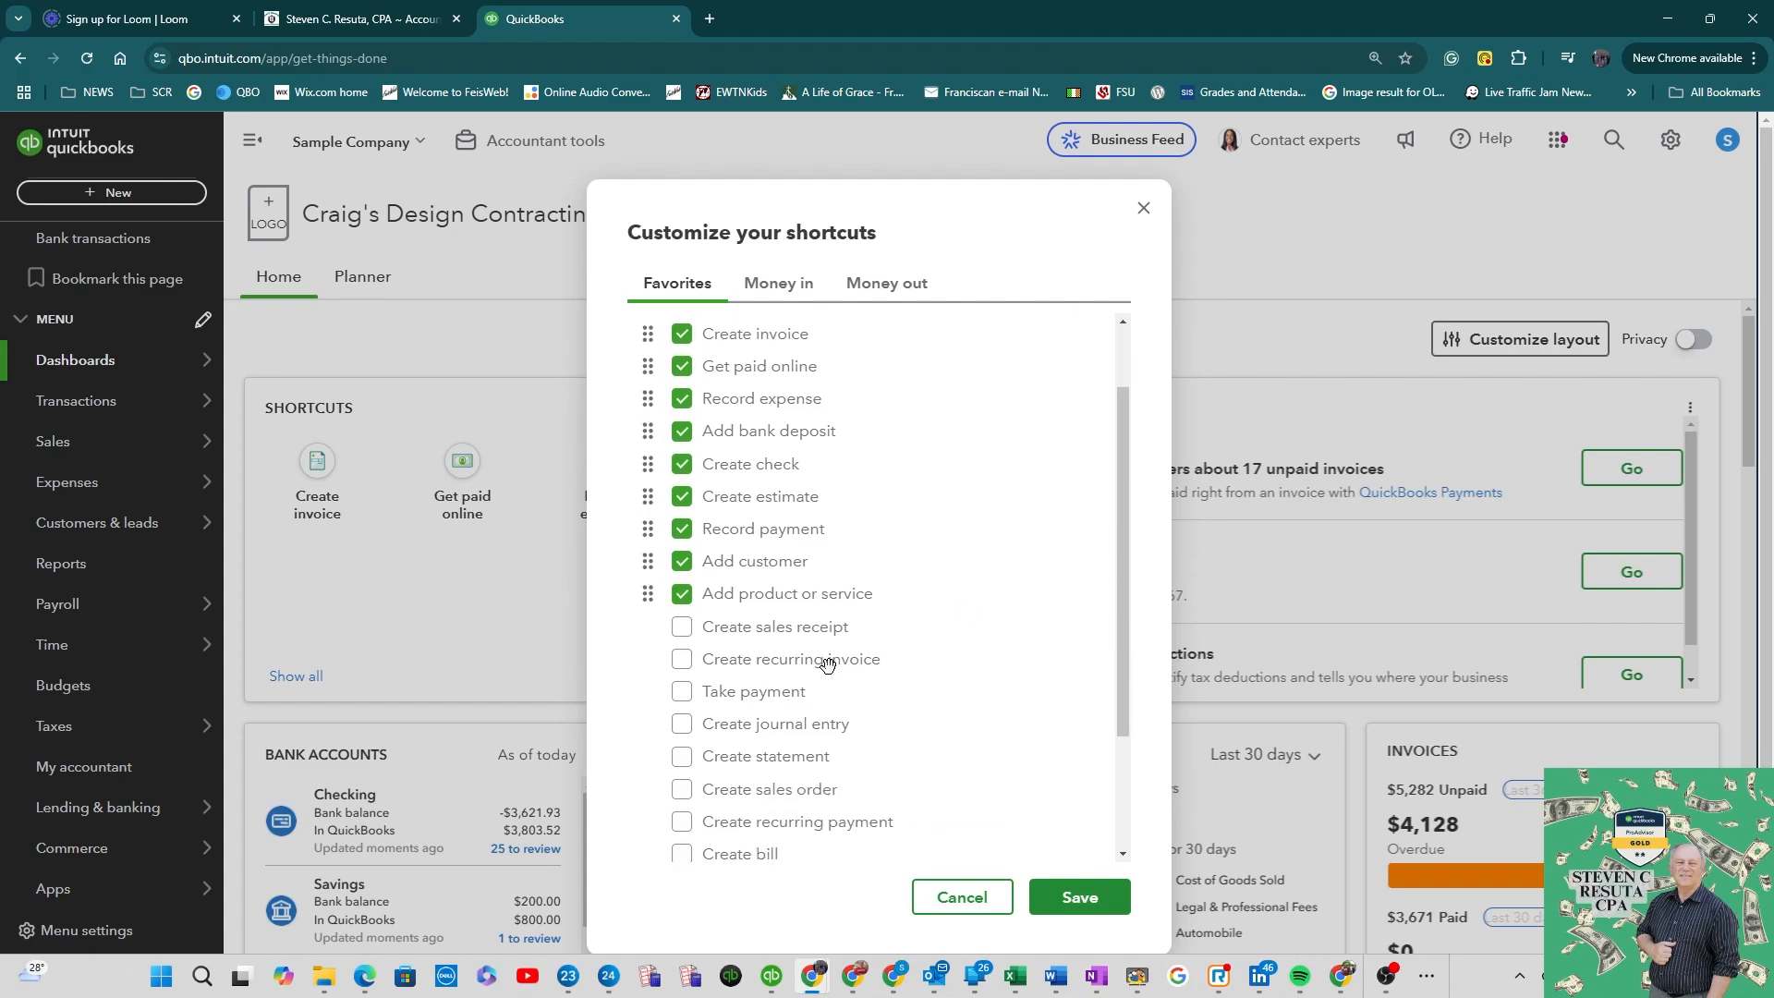
click(785, 754)
click(1080, 897)
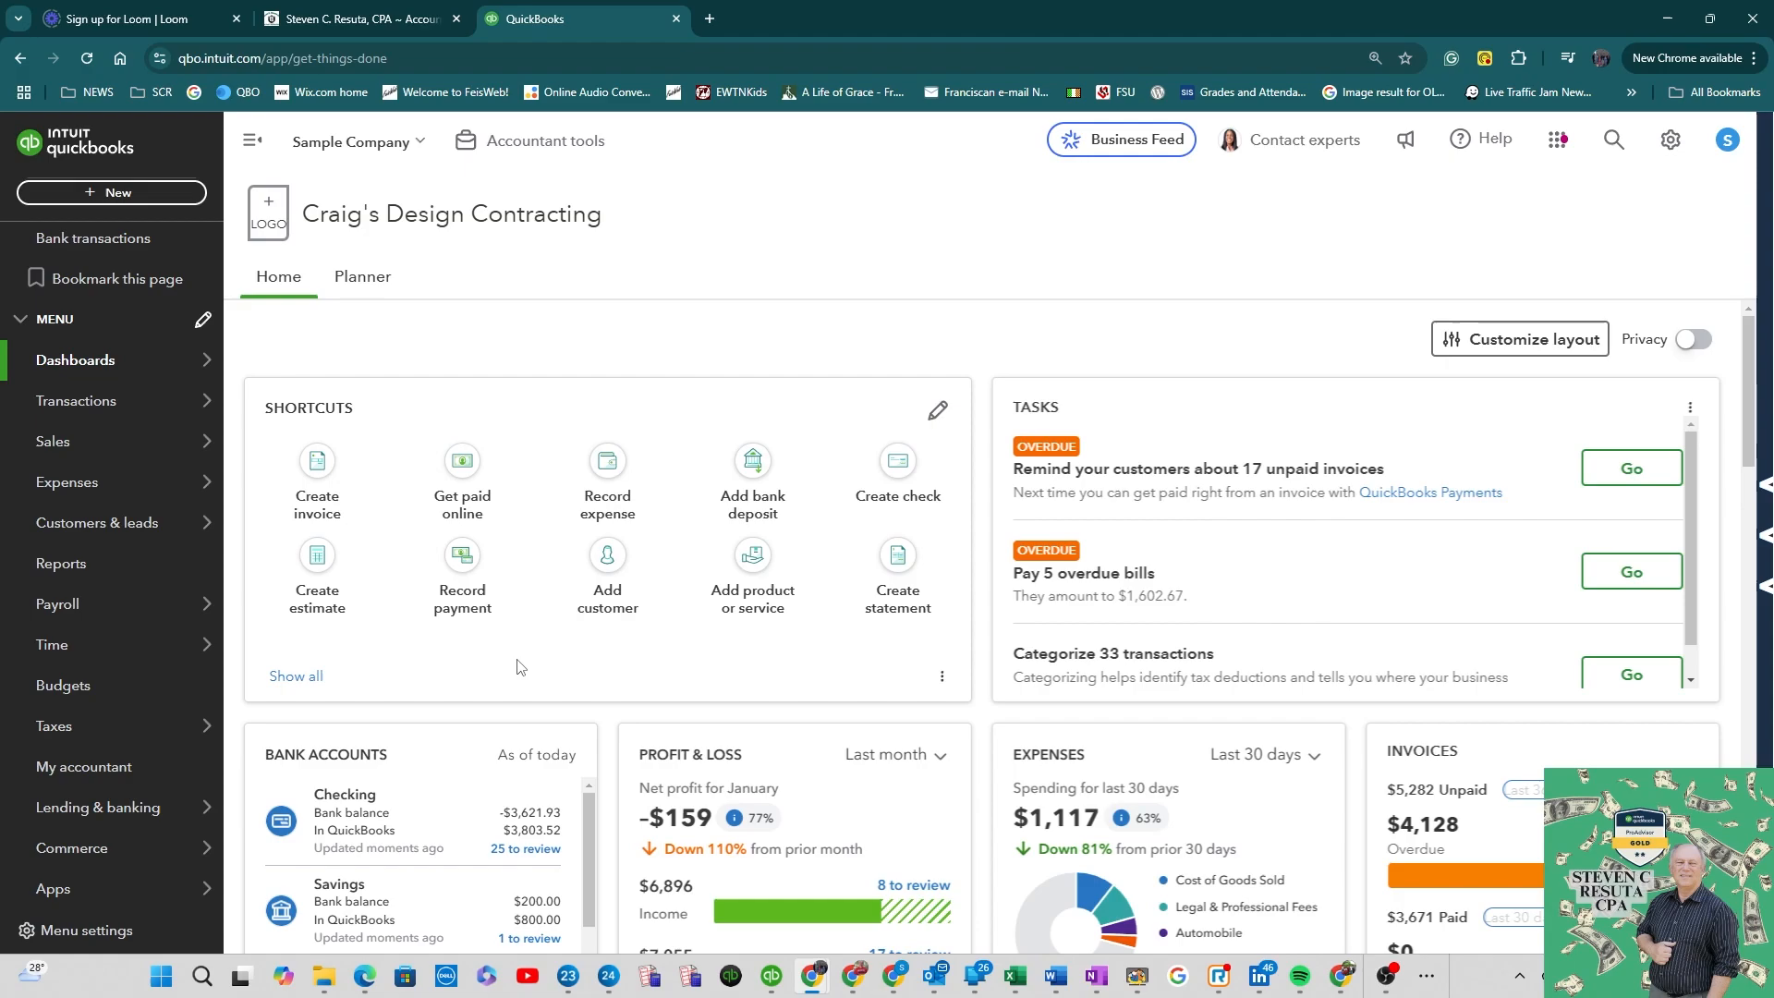
Step: Start a new invoice for the customer Amy's Bird Sanctuary
click(310, 478)
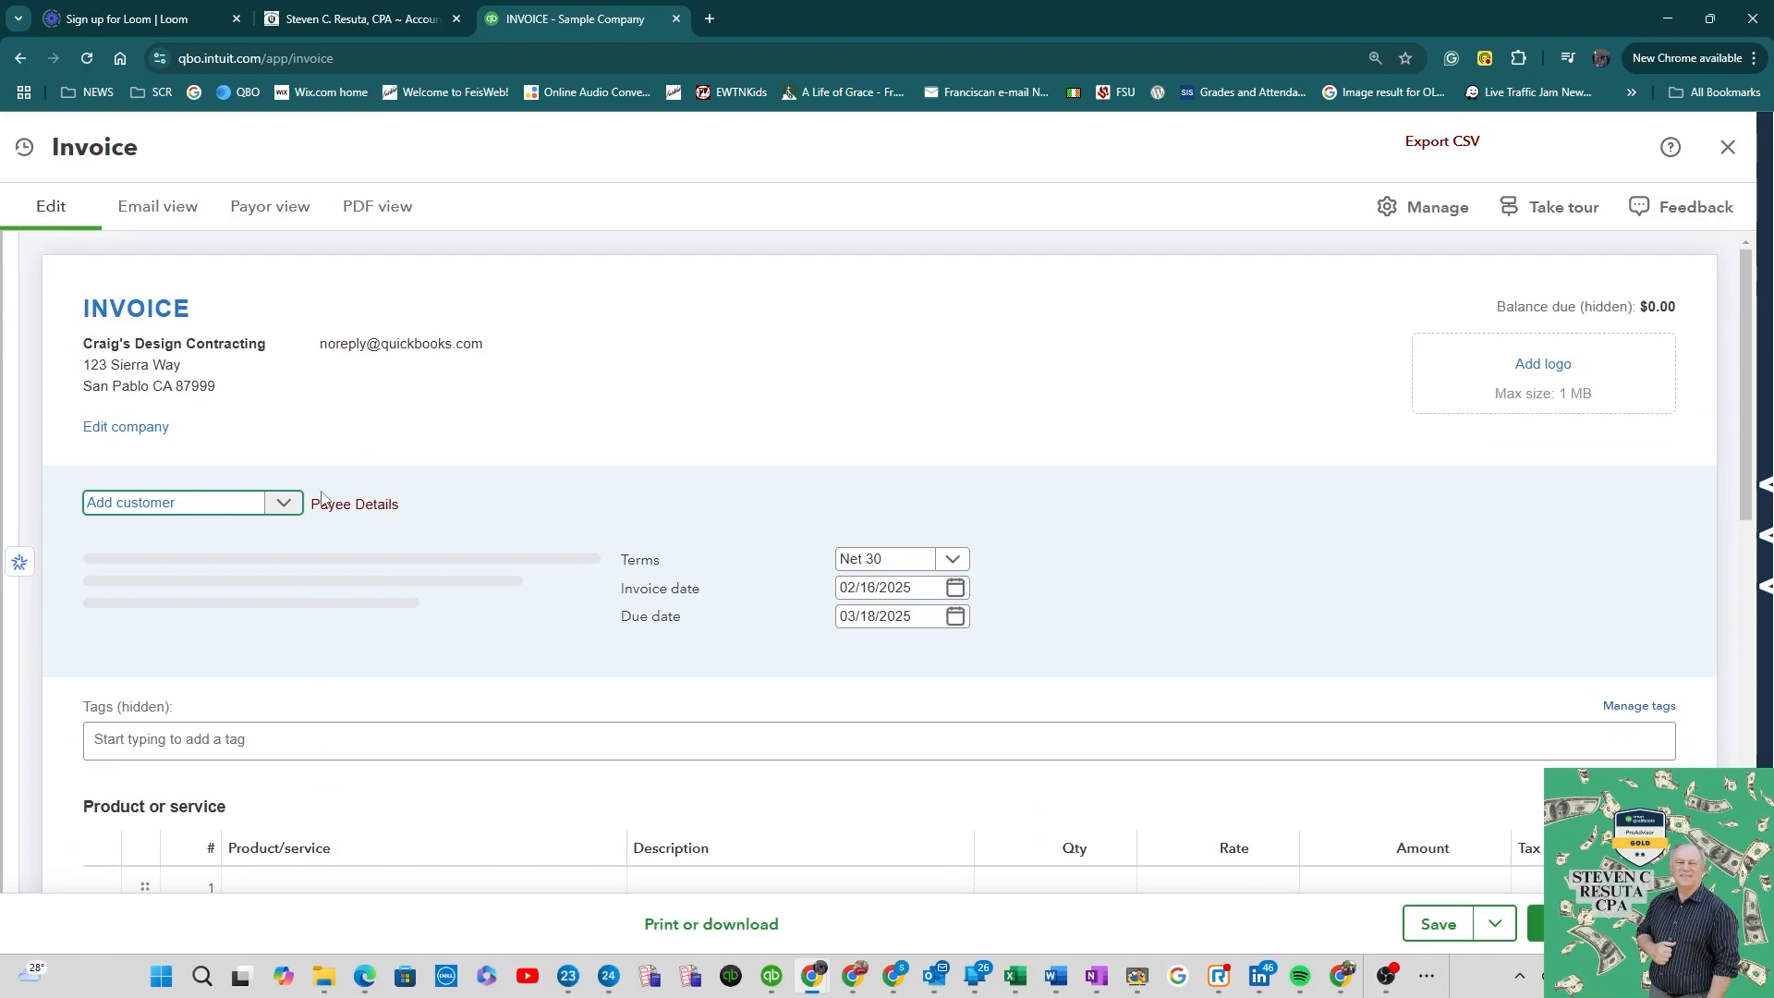
click(282, 505)
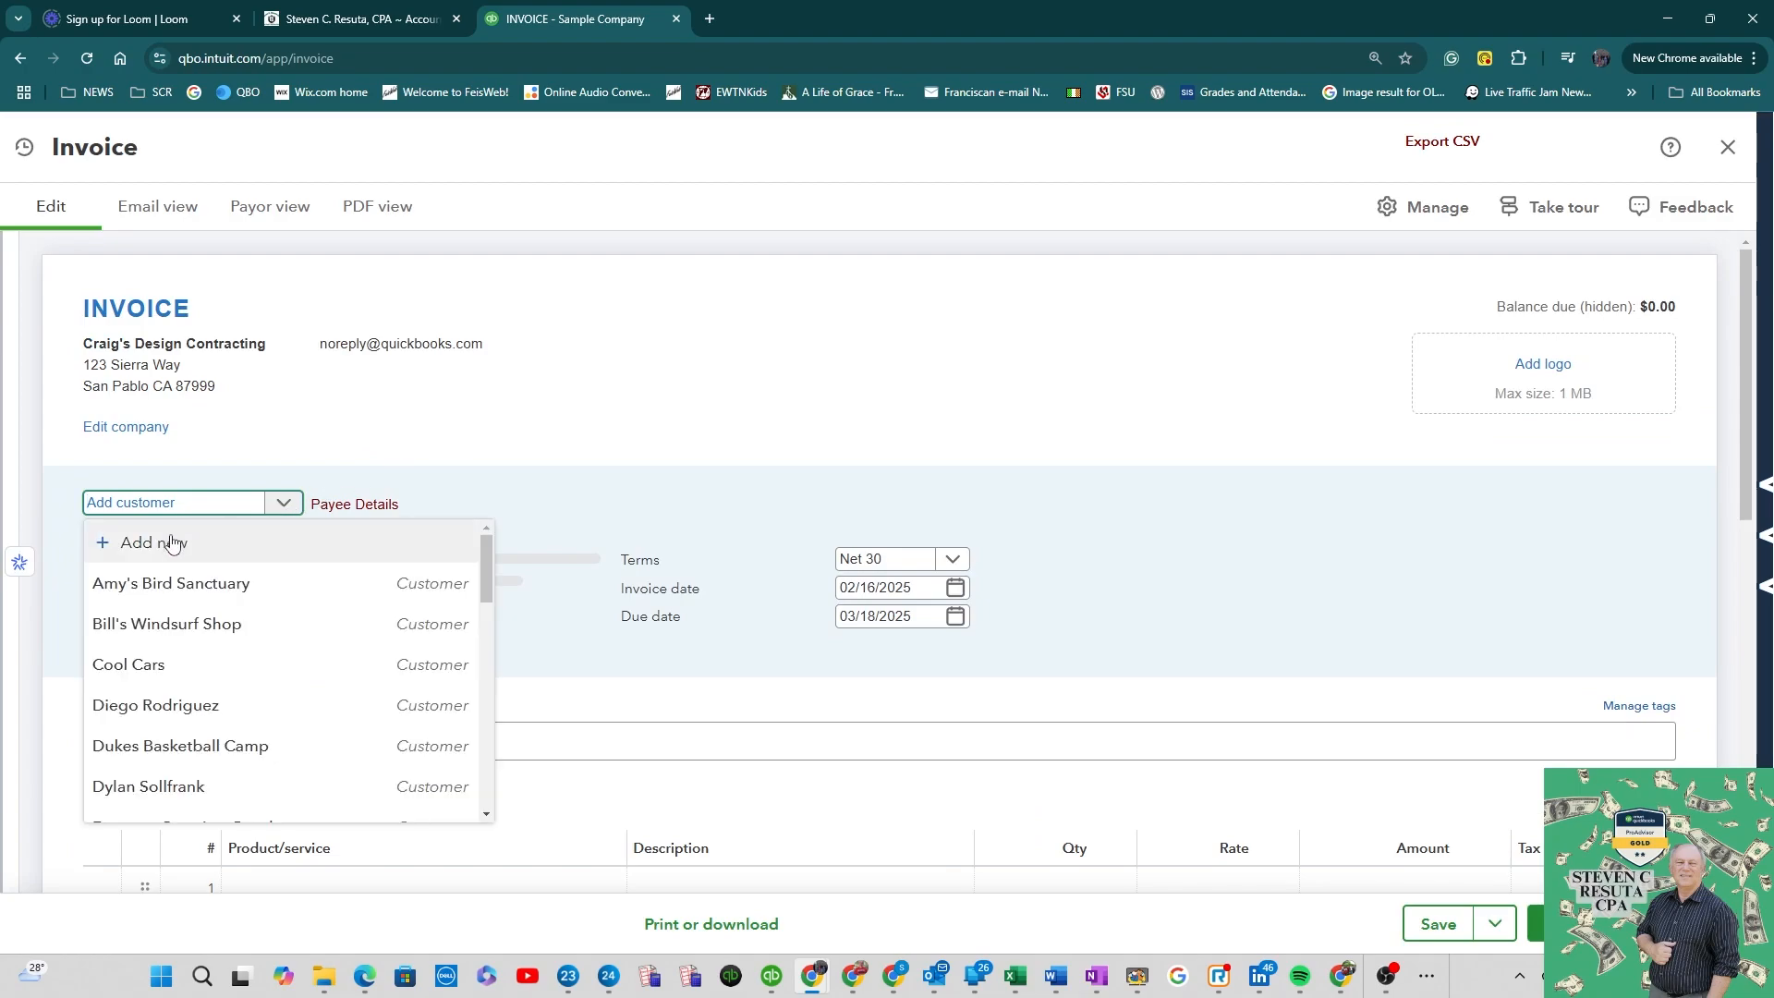
click(237, 595)
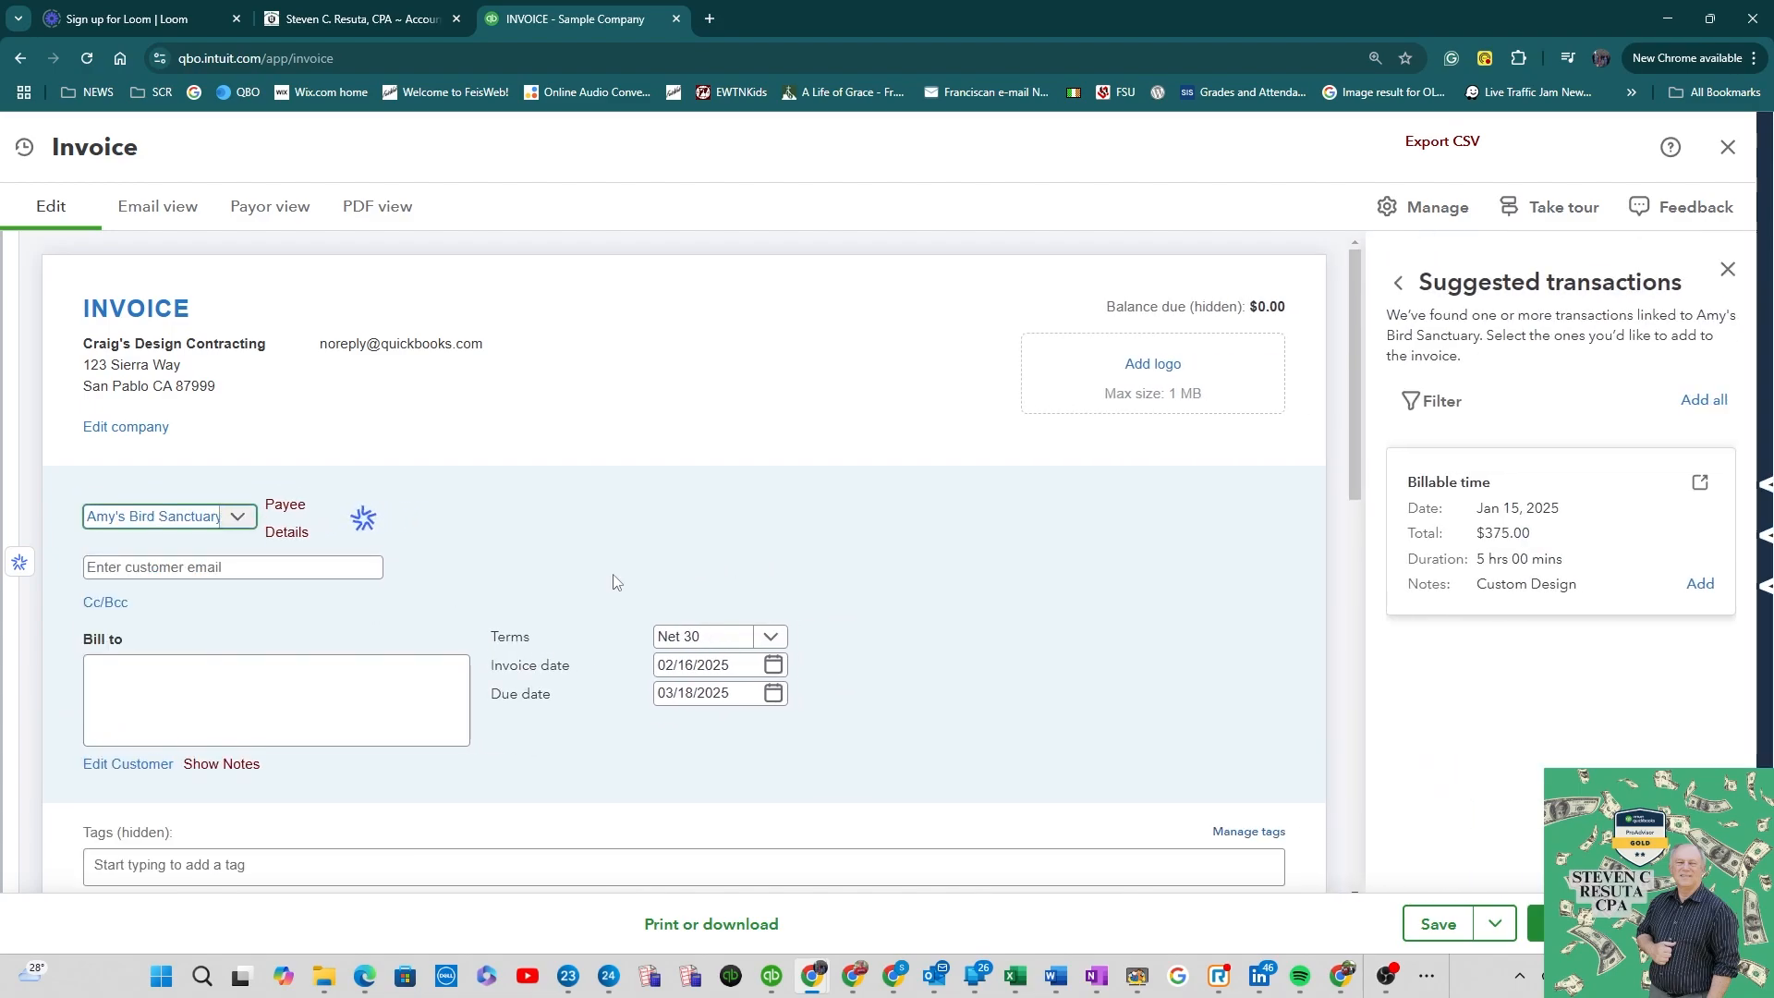
Step: Choose Install Flooring as the product/service on the first invoice line
scroll(629, 574, down, 1)
scroll(628, 575, down, 2)
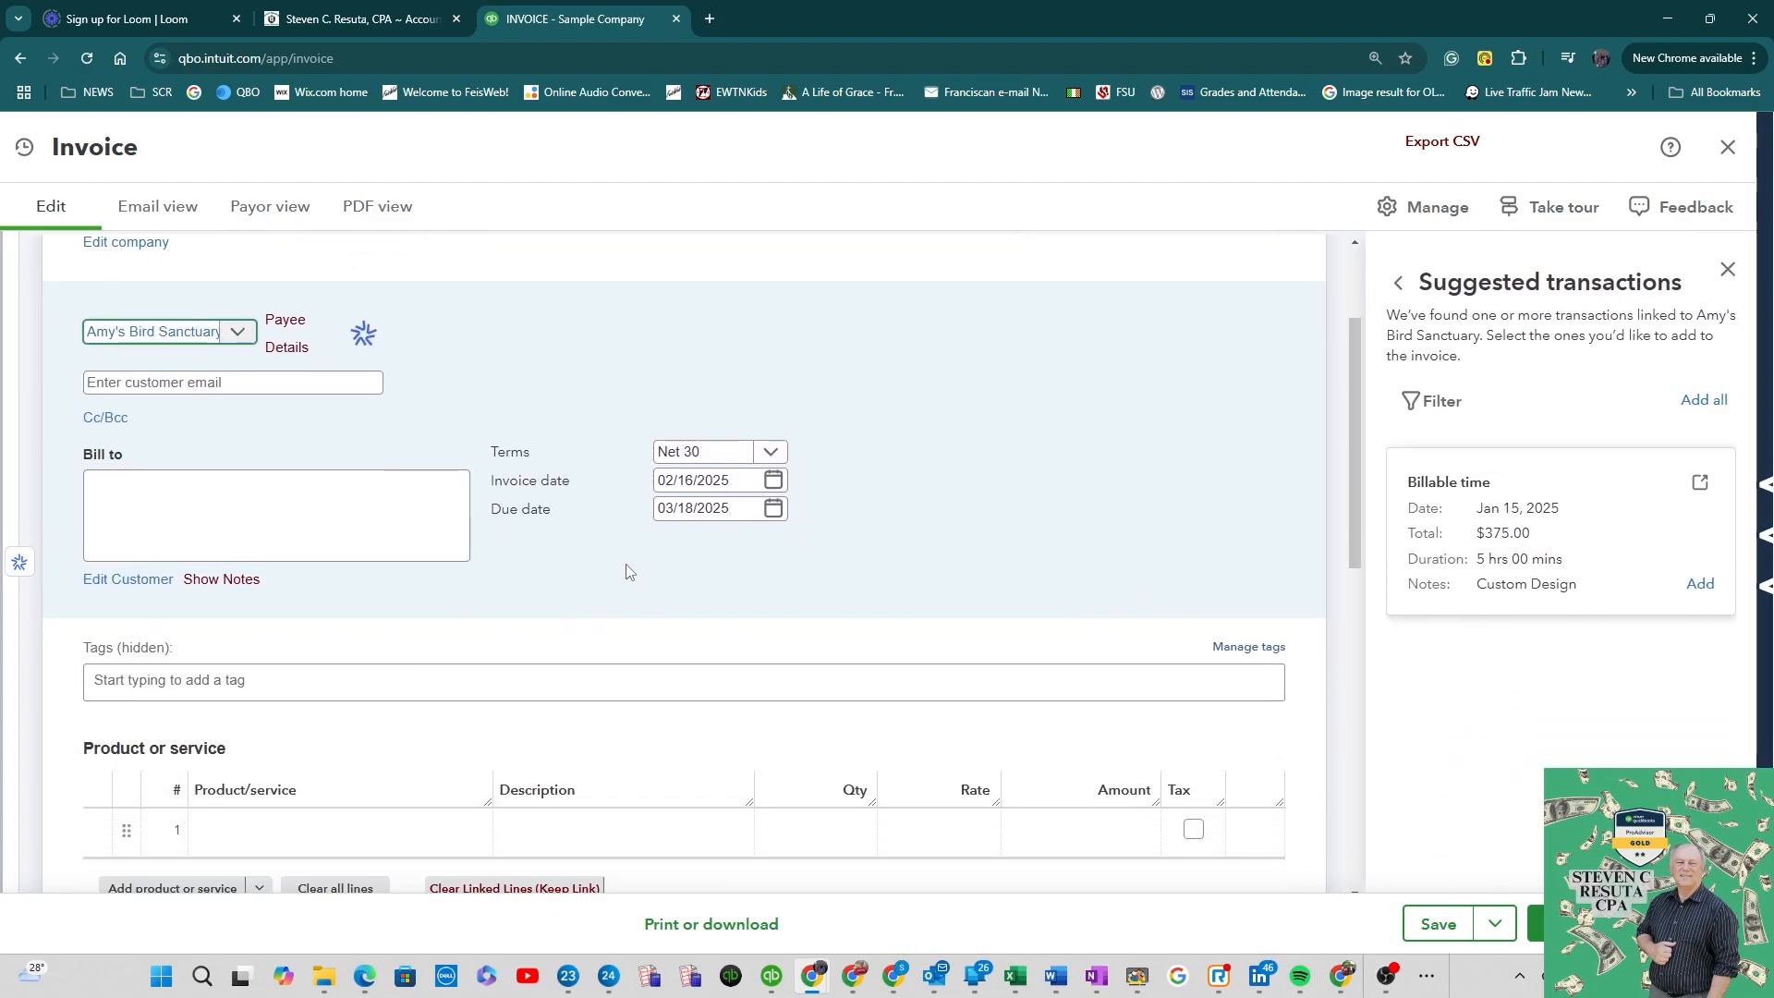
scroll(554, 619, down, 2)
click(370, 650)
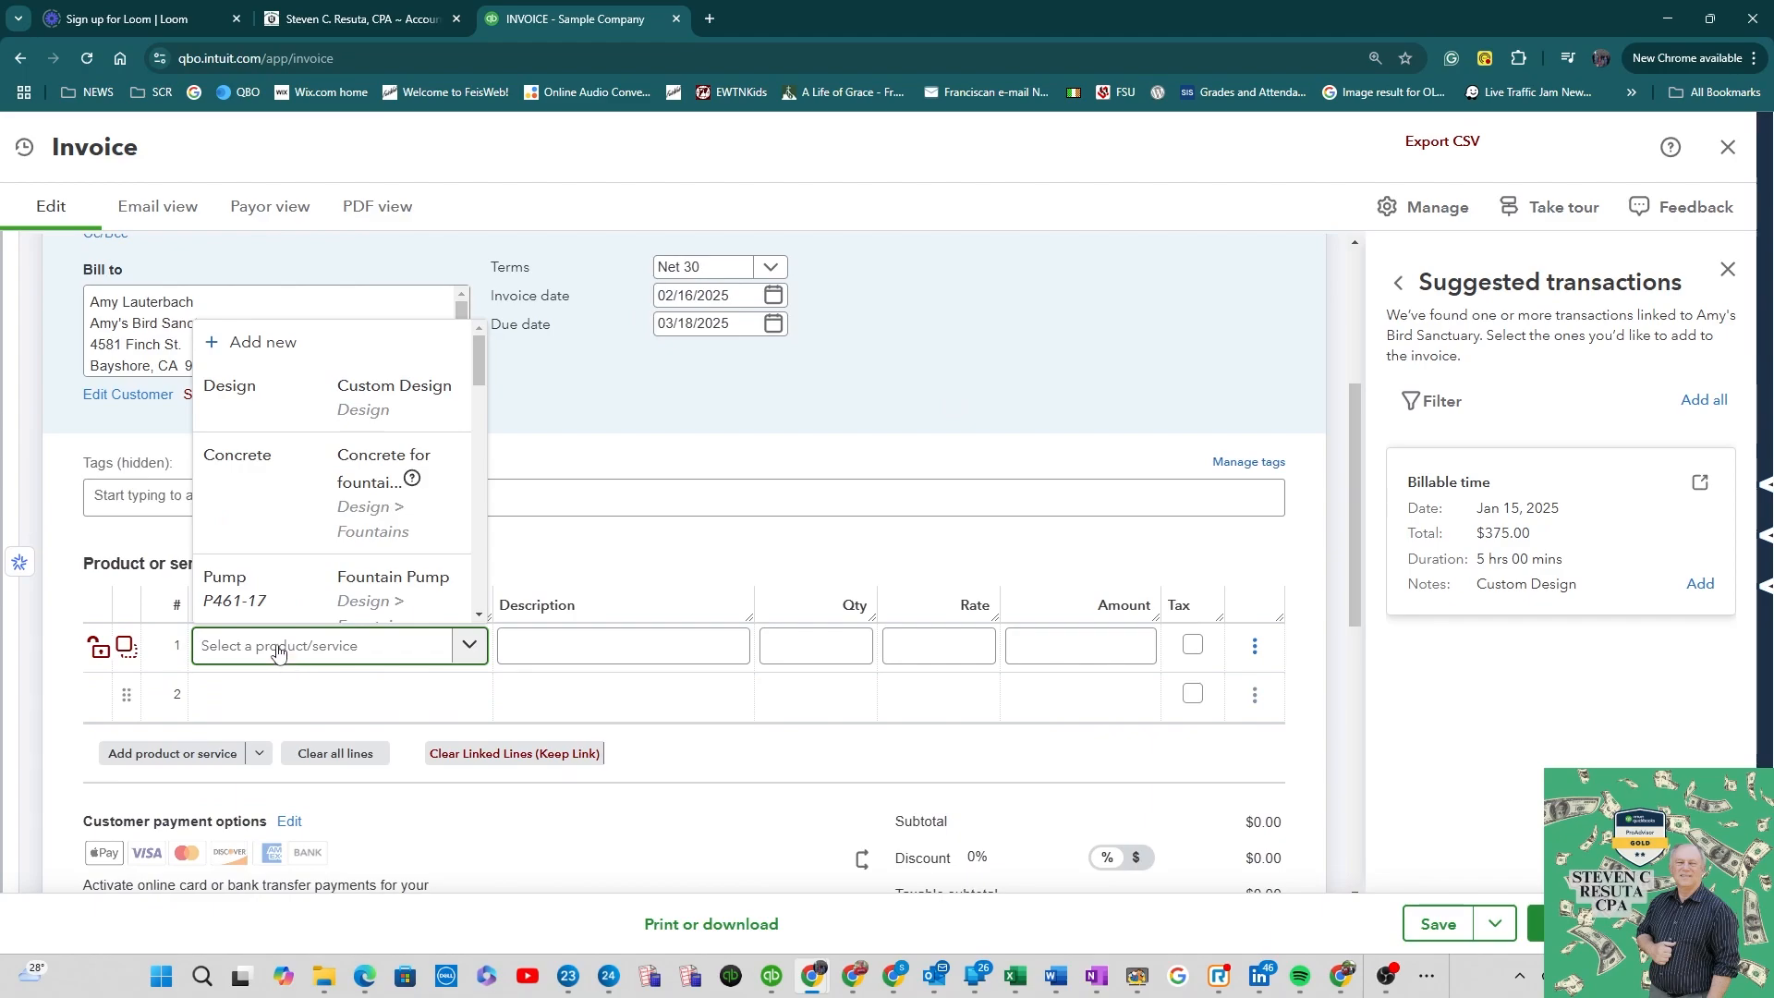
text(ins)
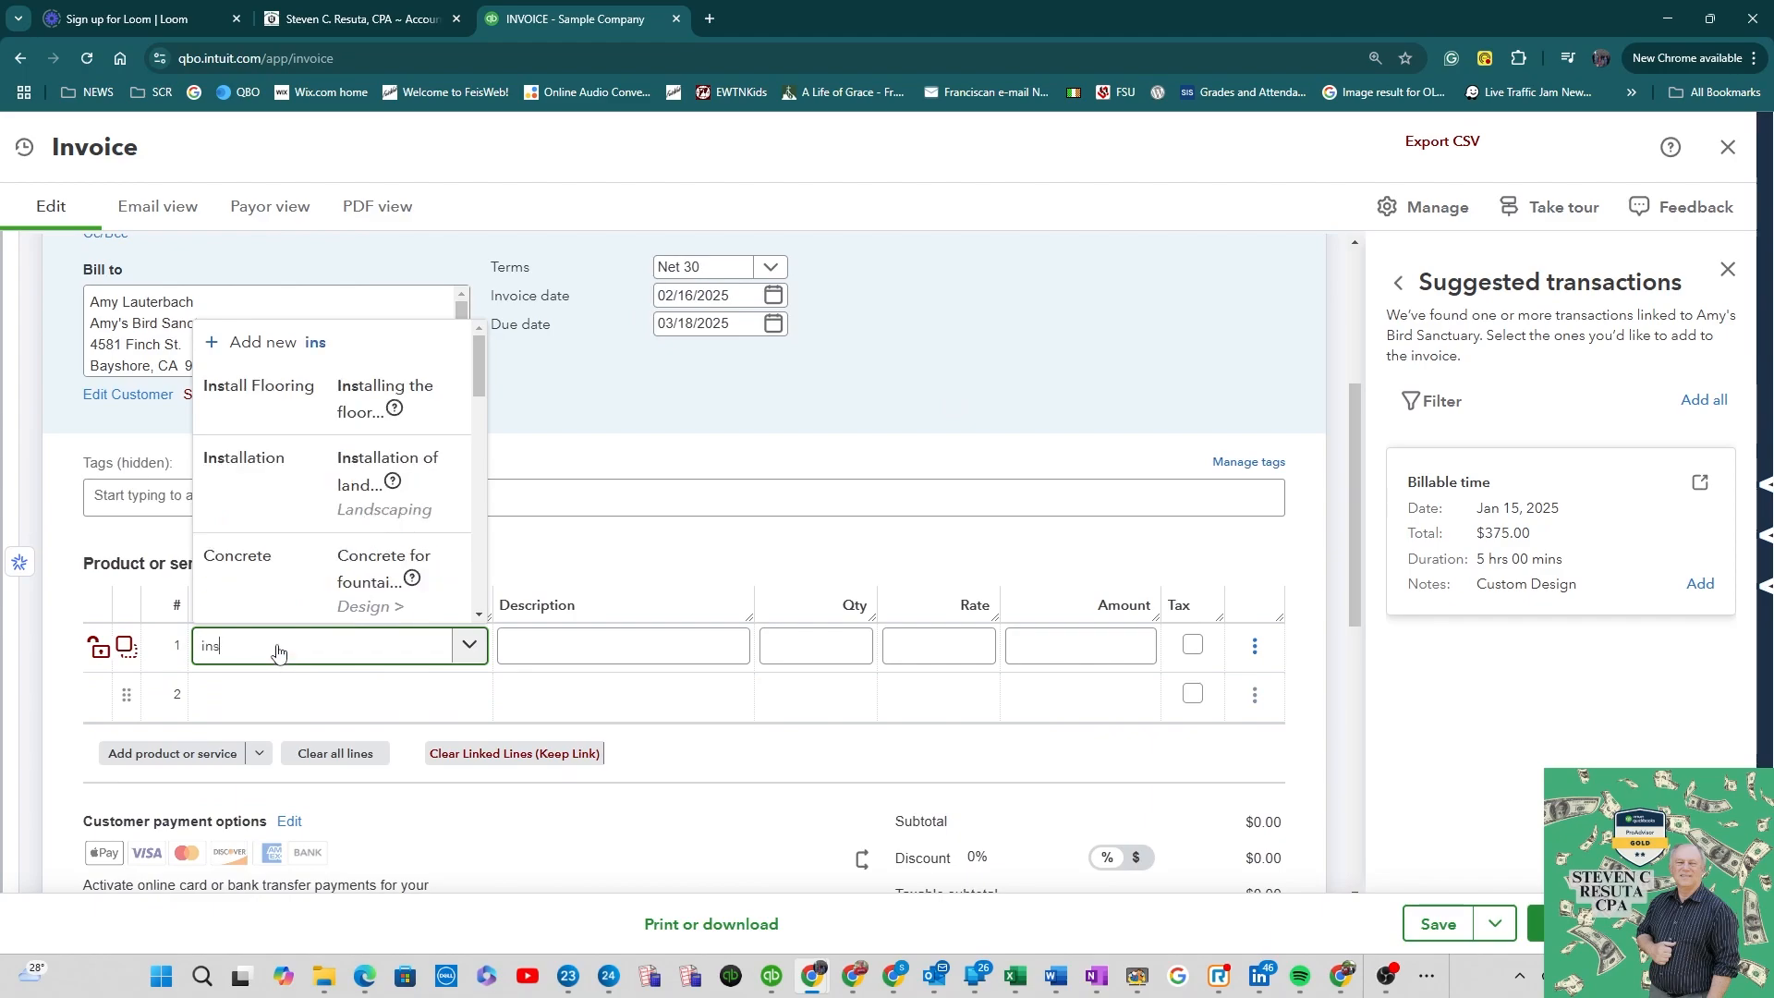
text(tall)
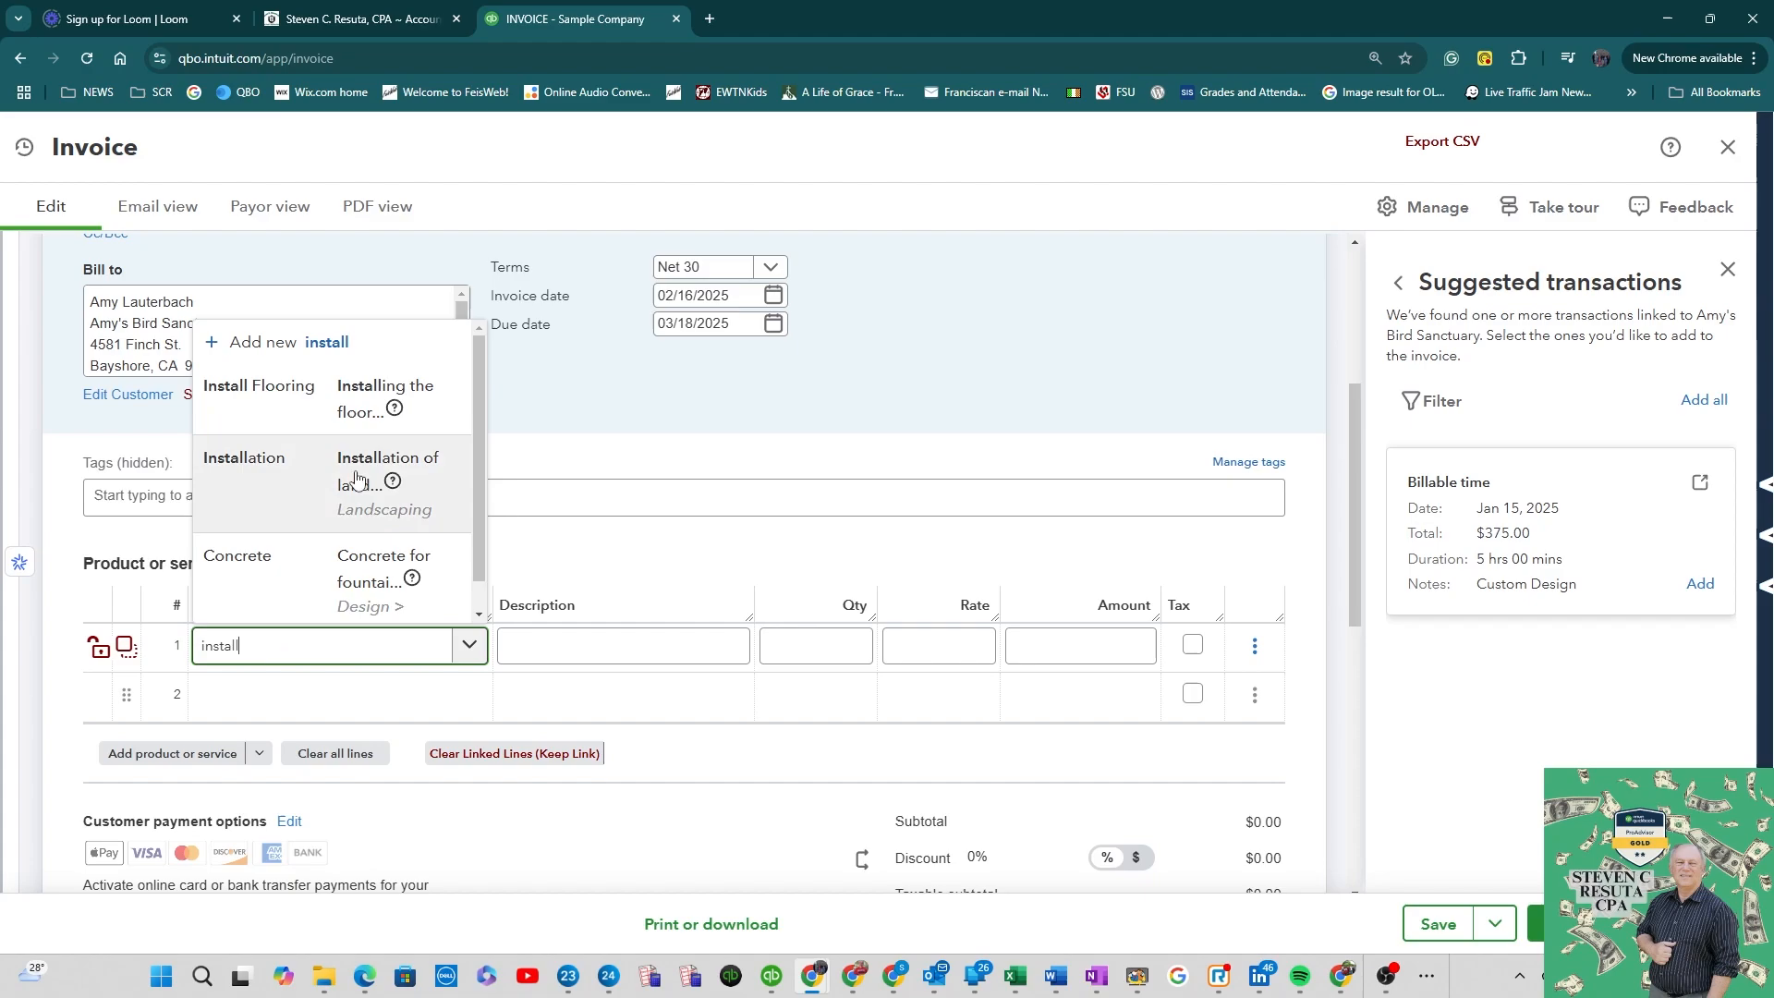
click(361, 397)
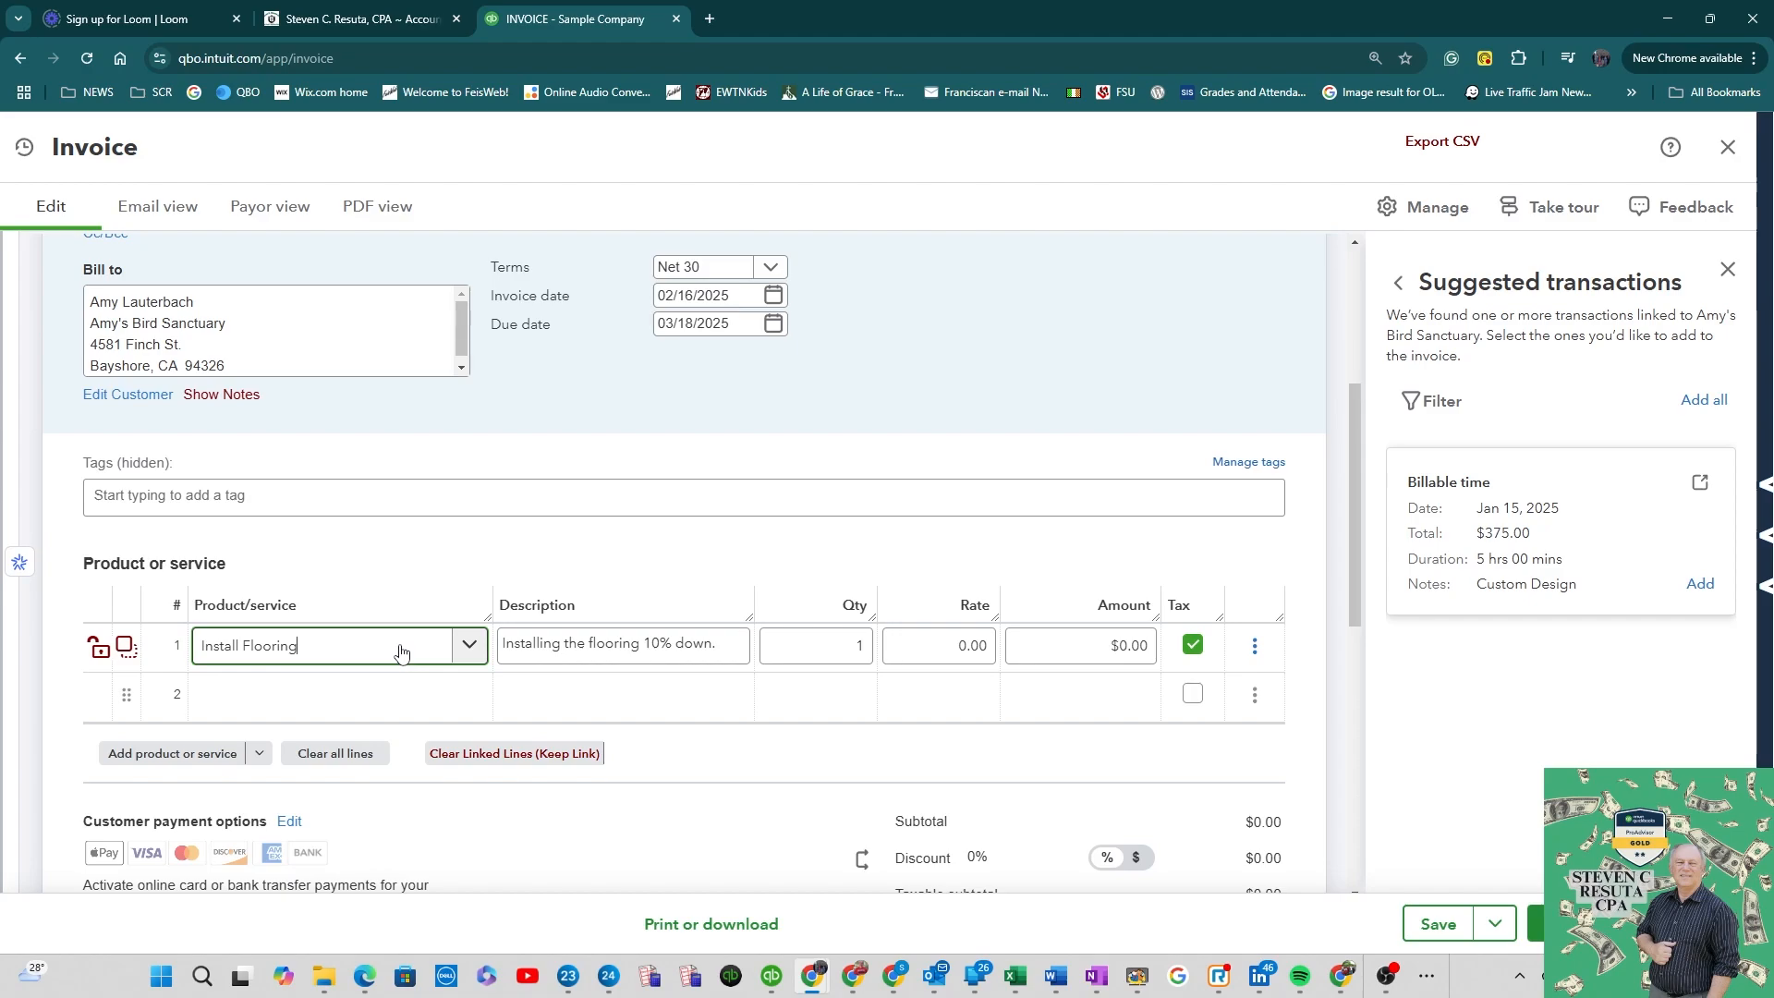
Step: Set the line description to 'Installing the flooring 10% down on 5000 job.' and the rate to 500
click(616, 645)
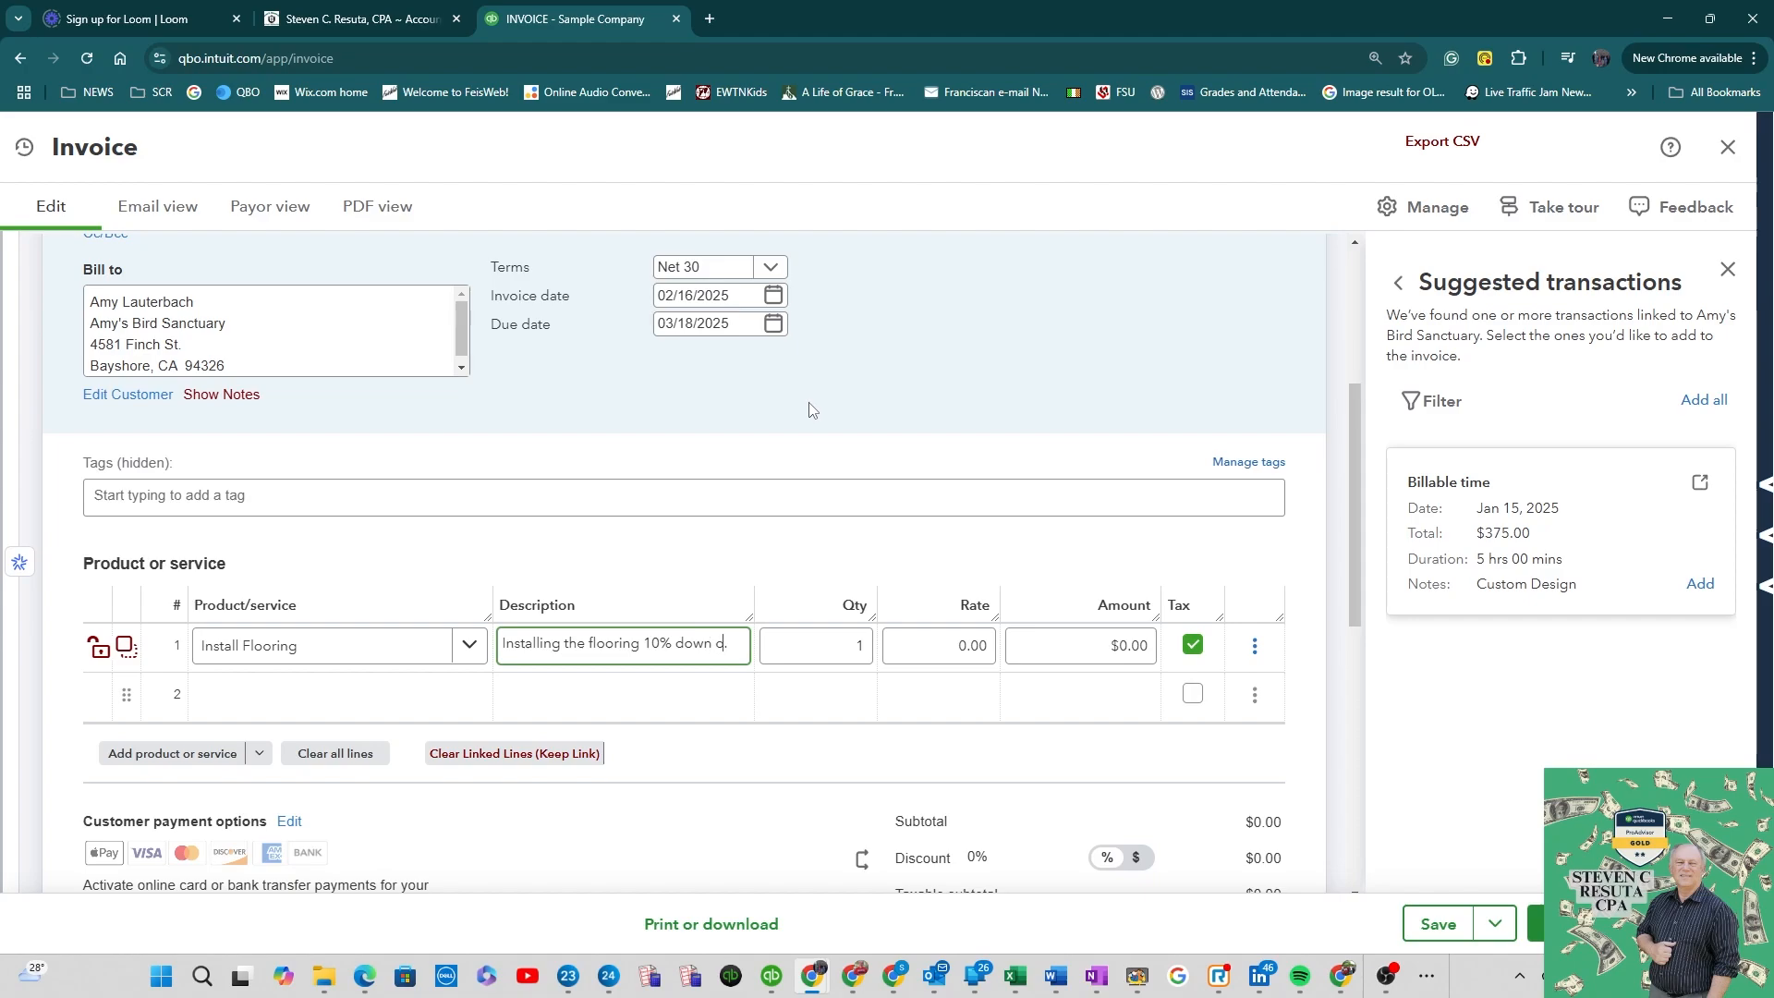
text(500)
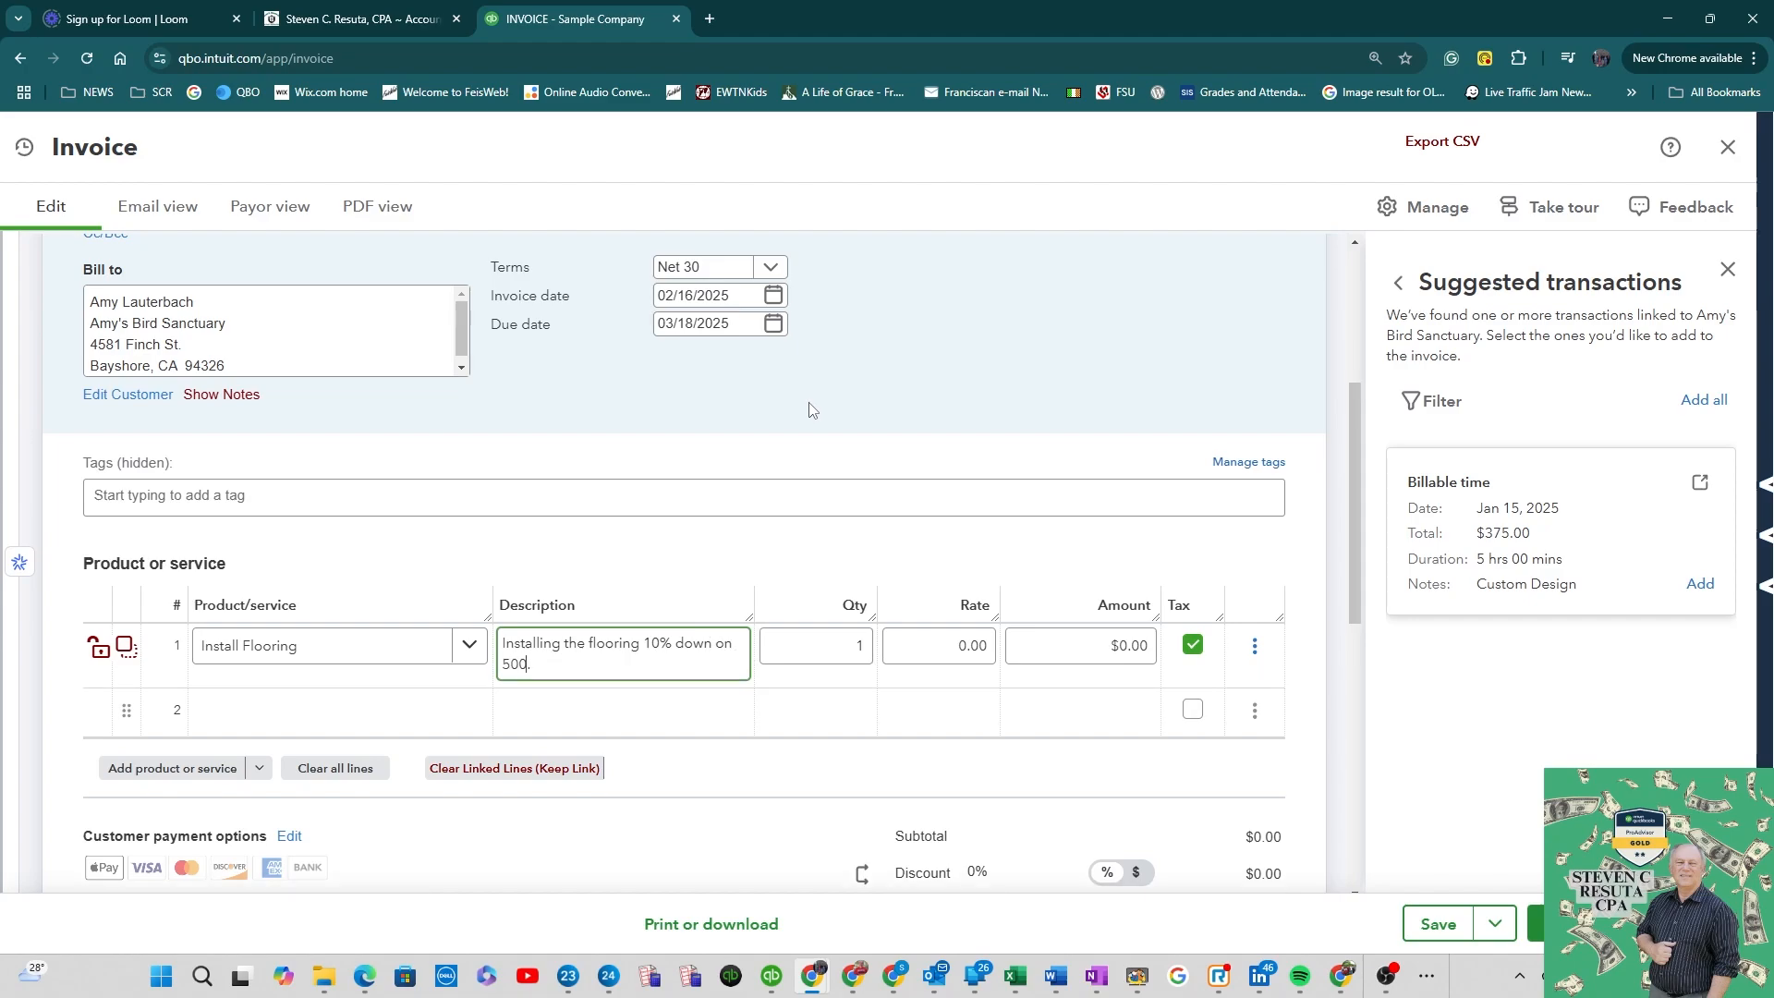
text(0 job.)
key(Tab)
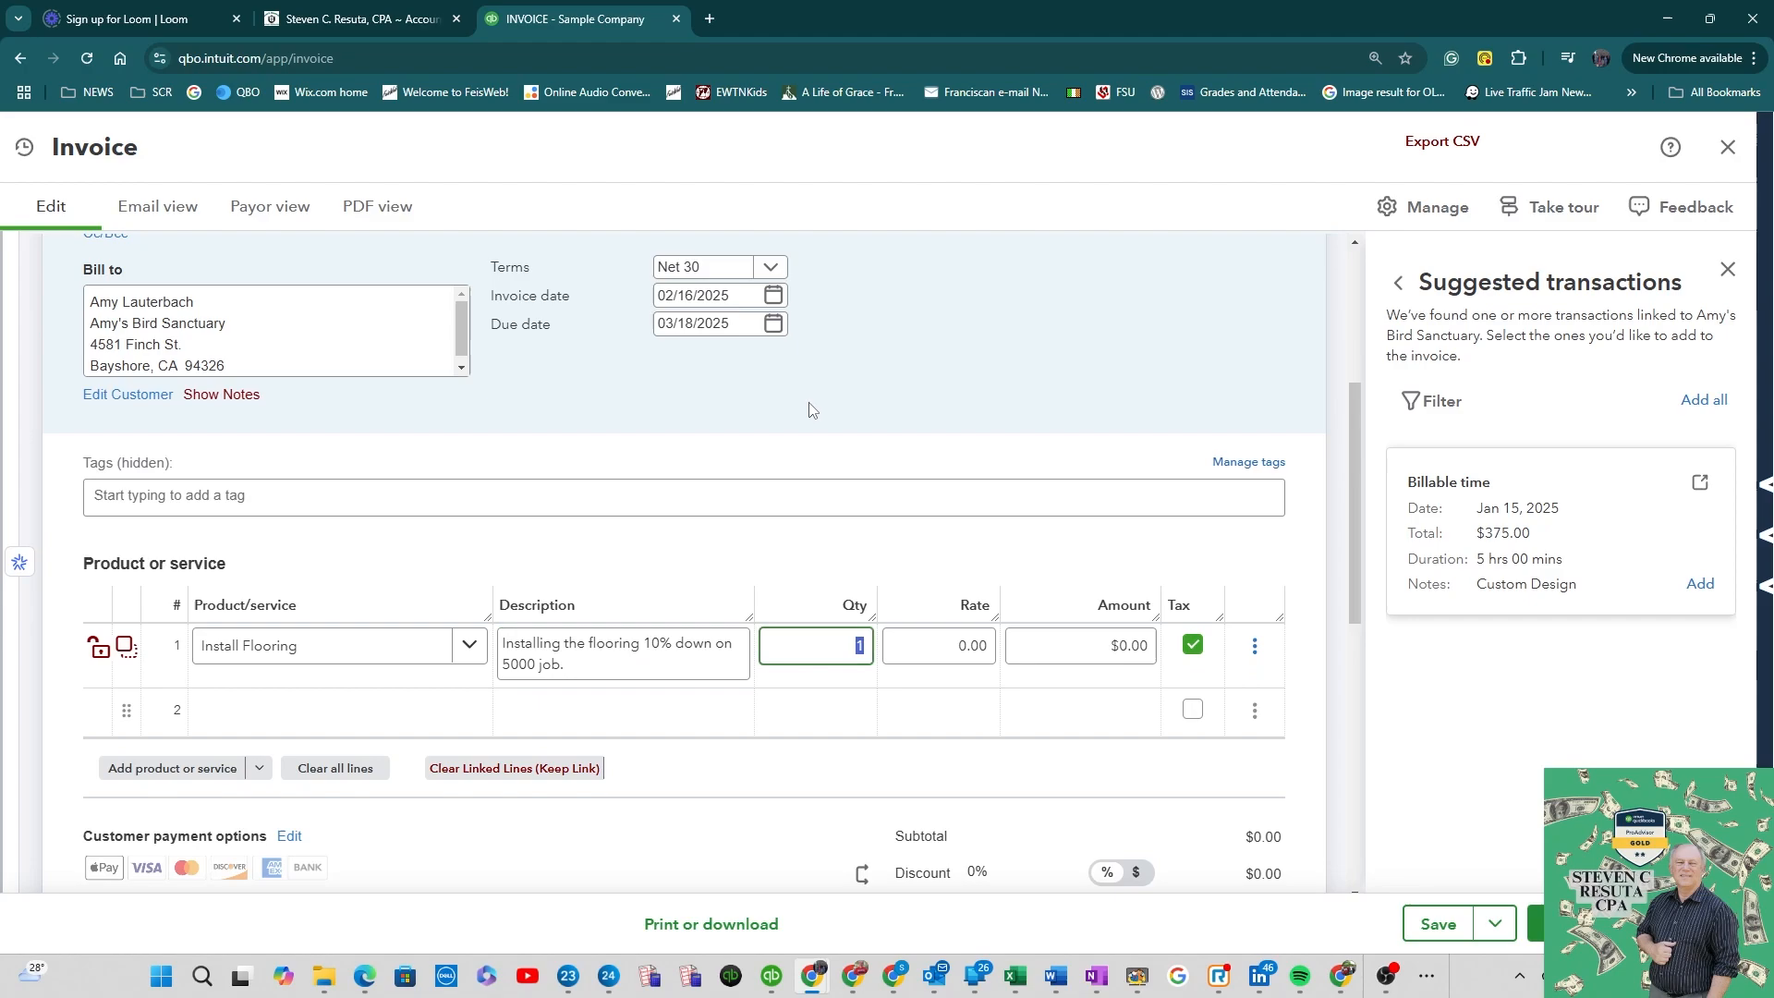
key(Tab)
text(500)
key(Tab)
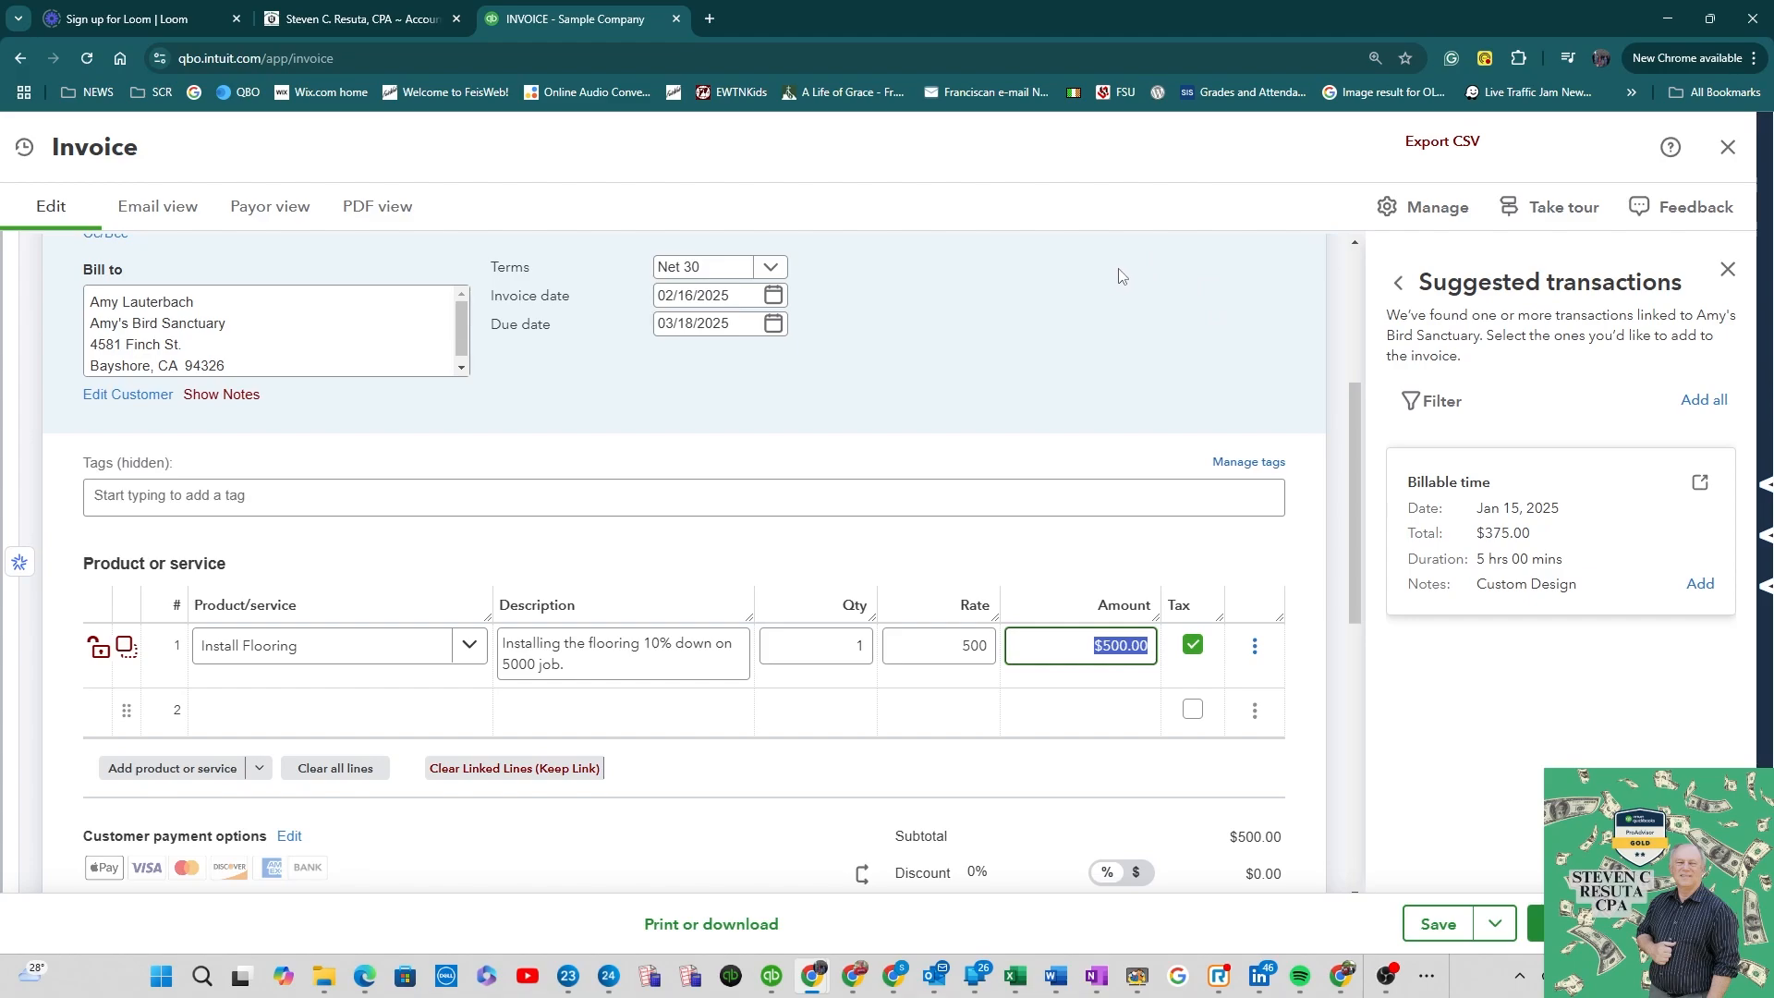
Step: Preview the invoice in the Email, Payor and PDF views
click(169, 218)
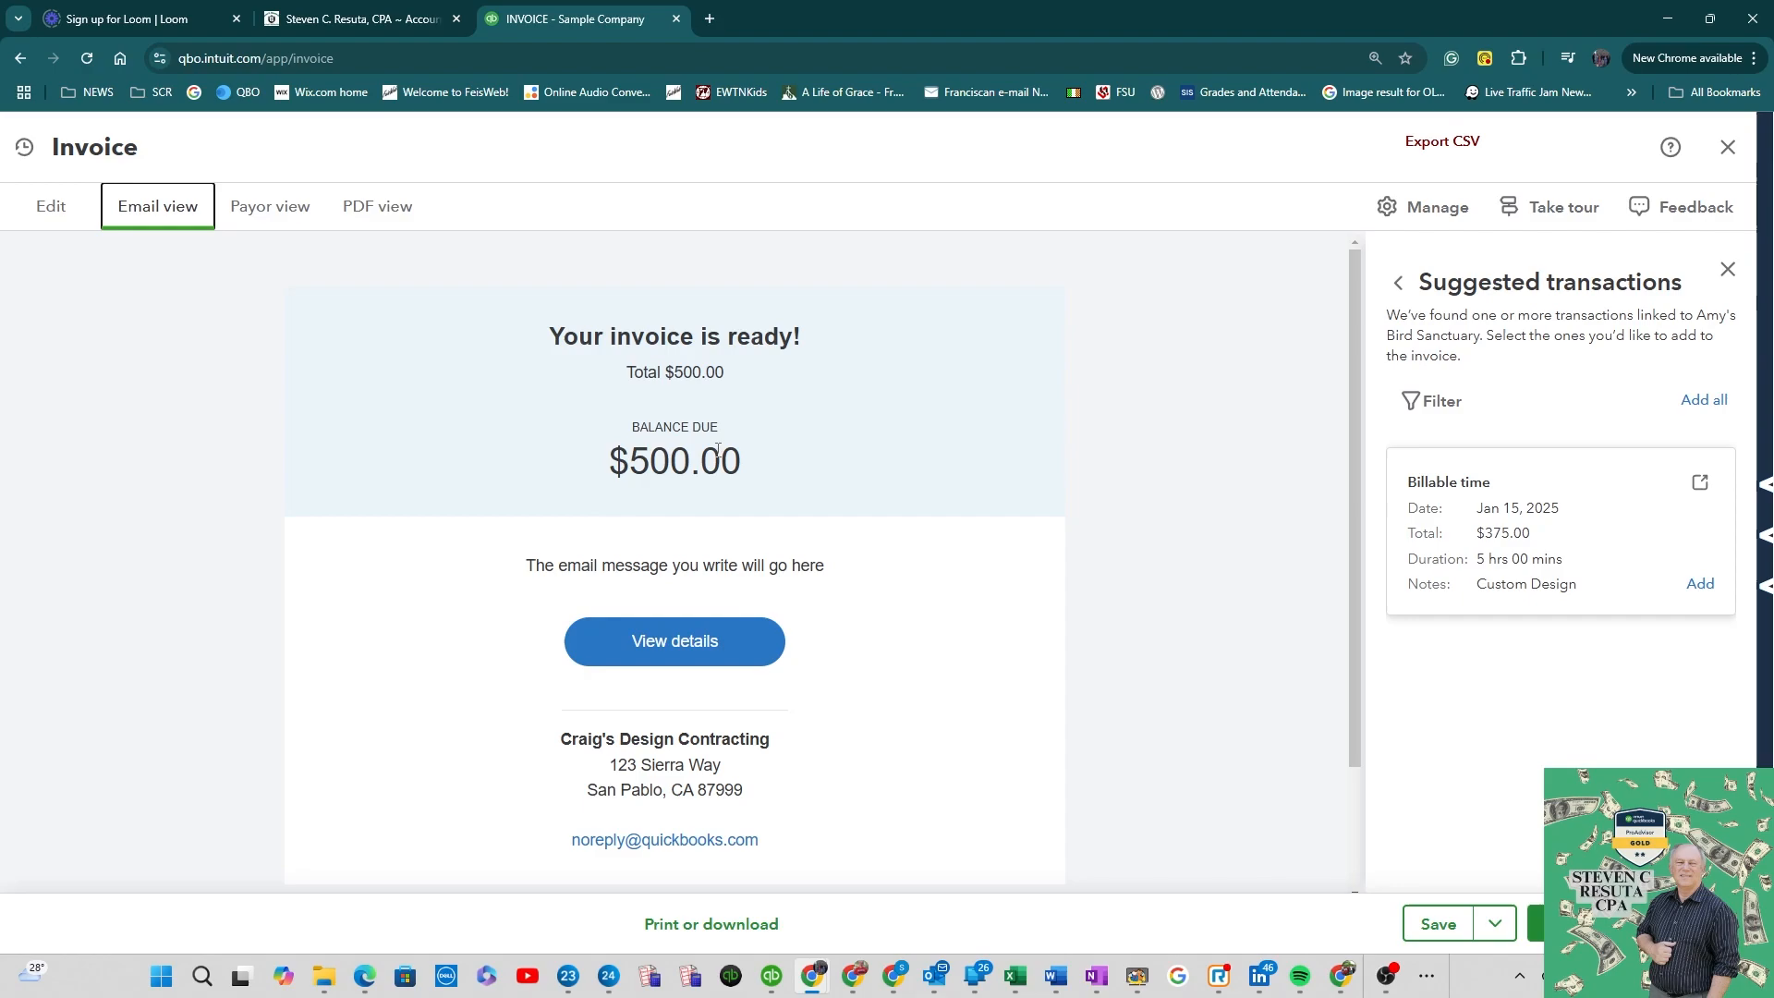
click(268, 207)
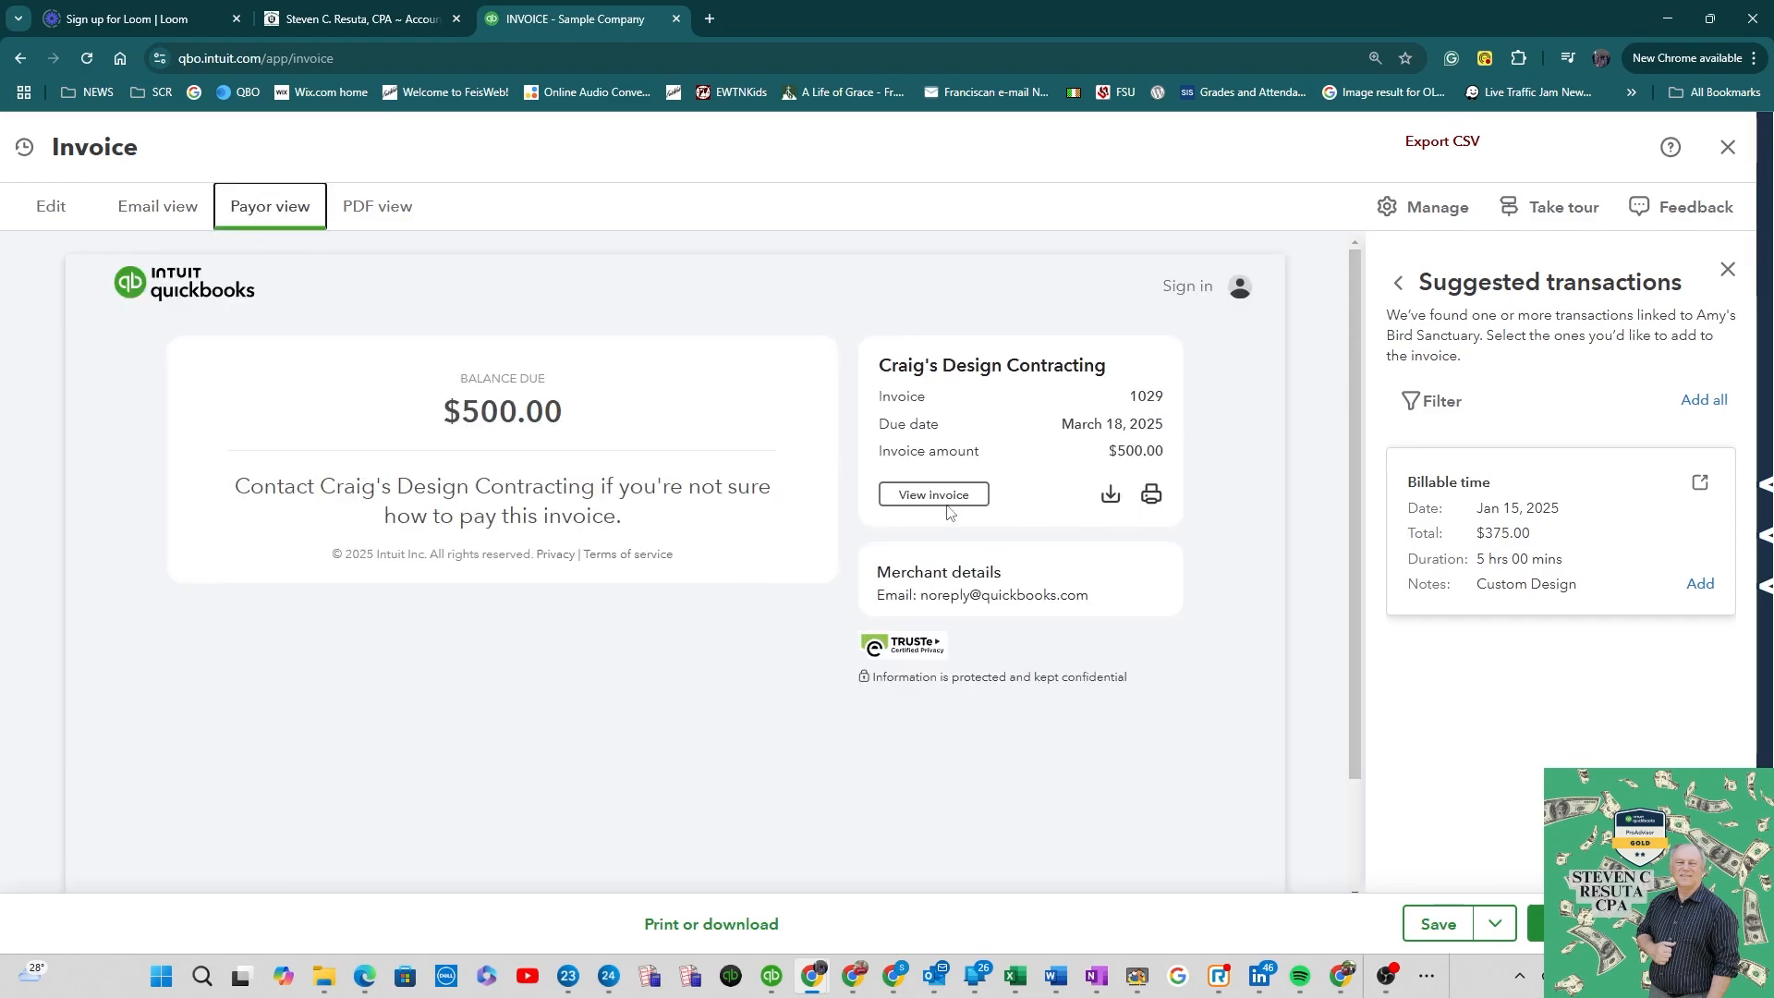
click(1151, 496)
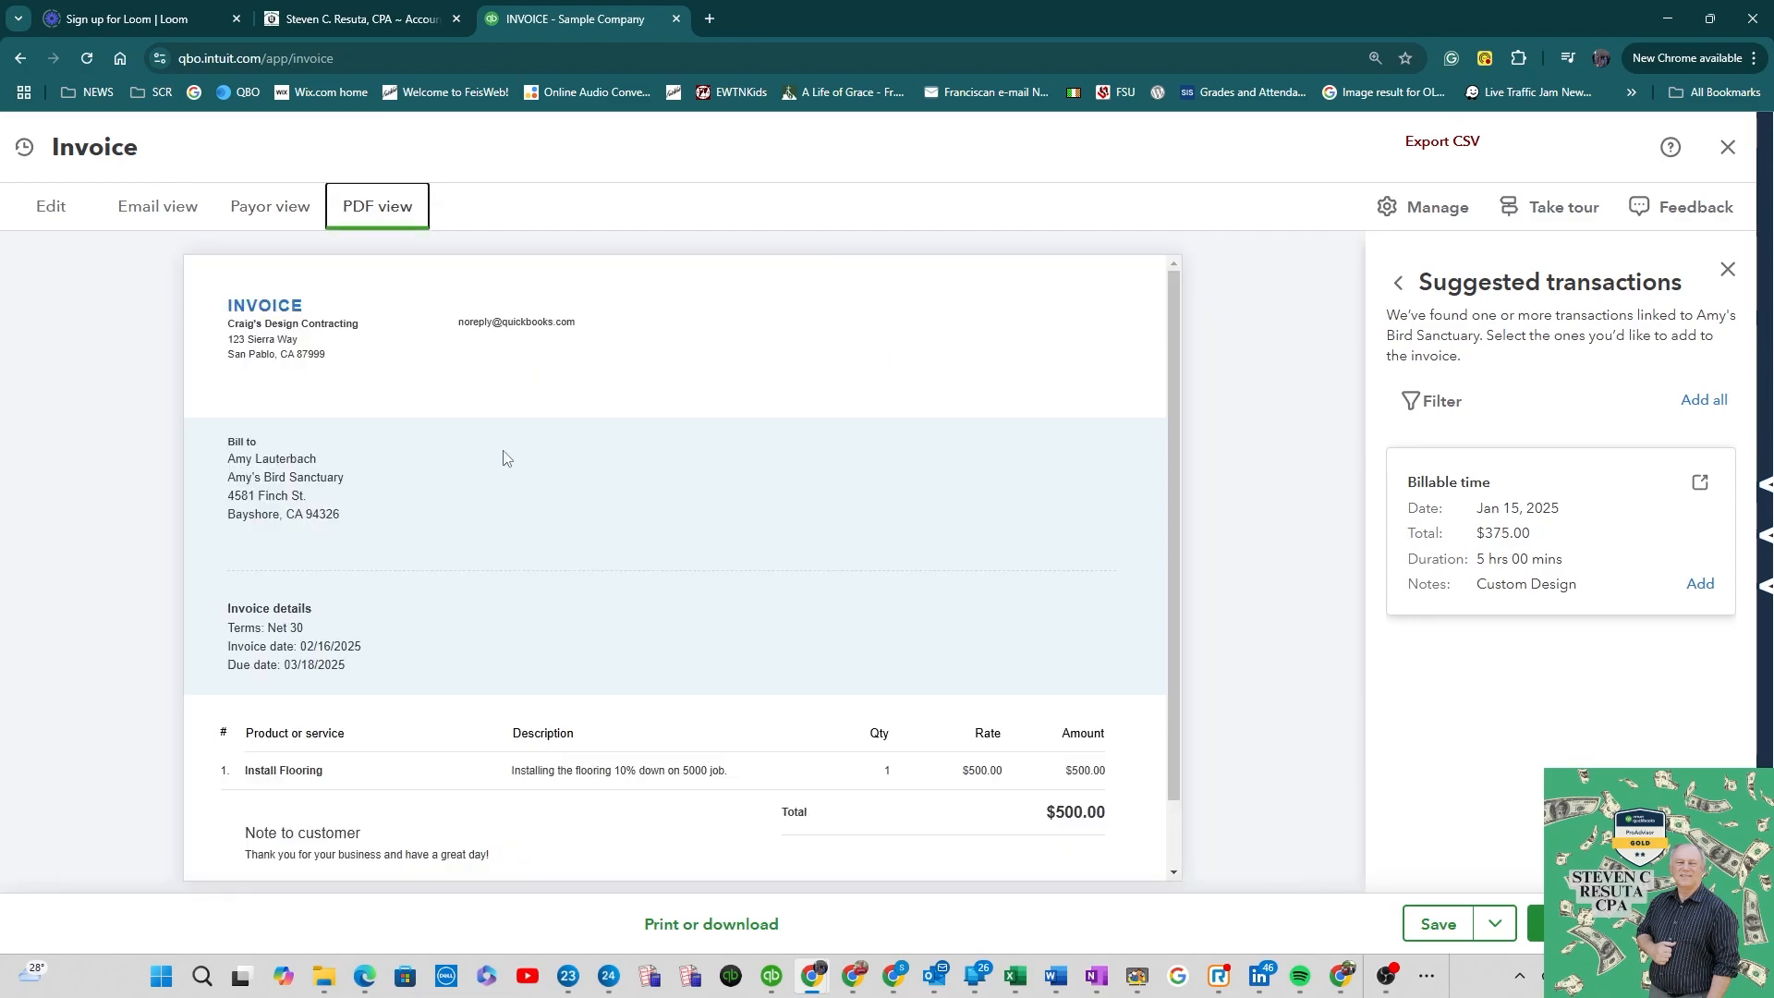
scroll(504, 457, down, 1)
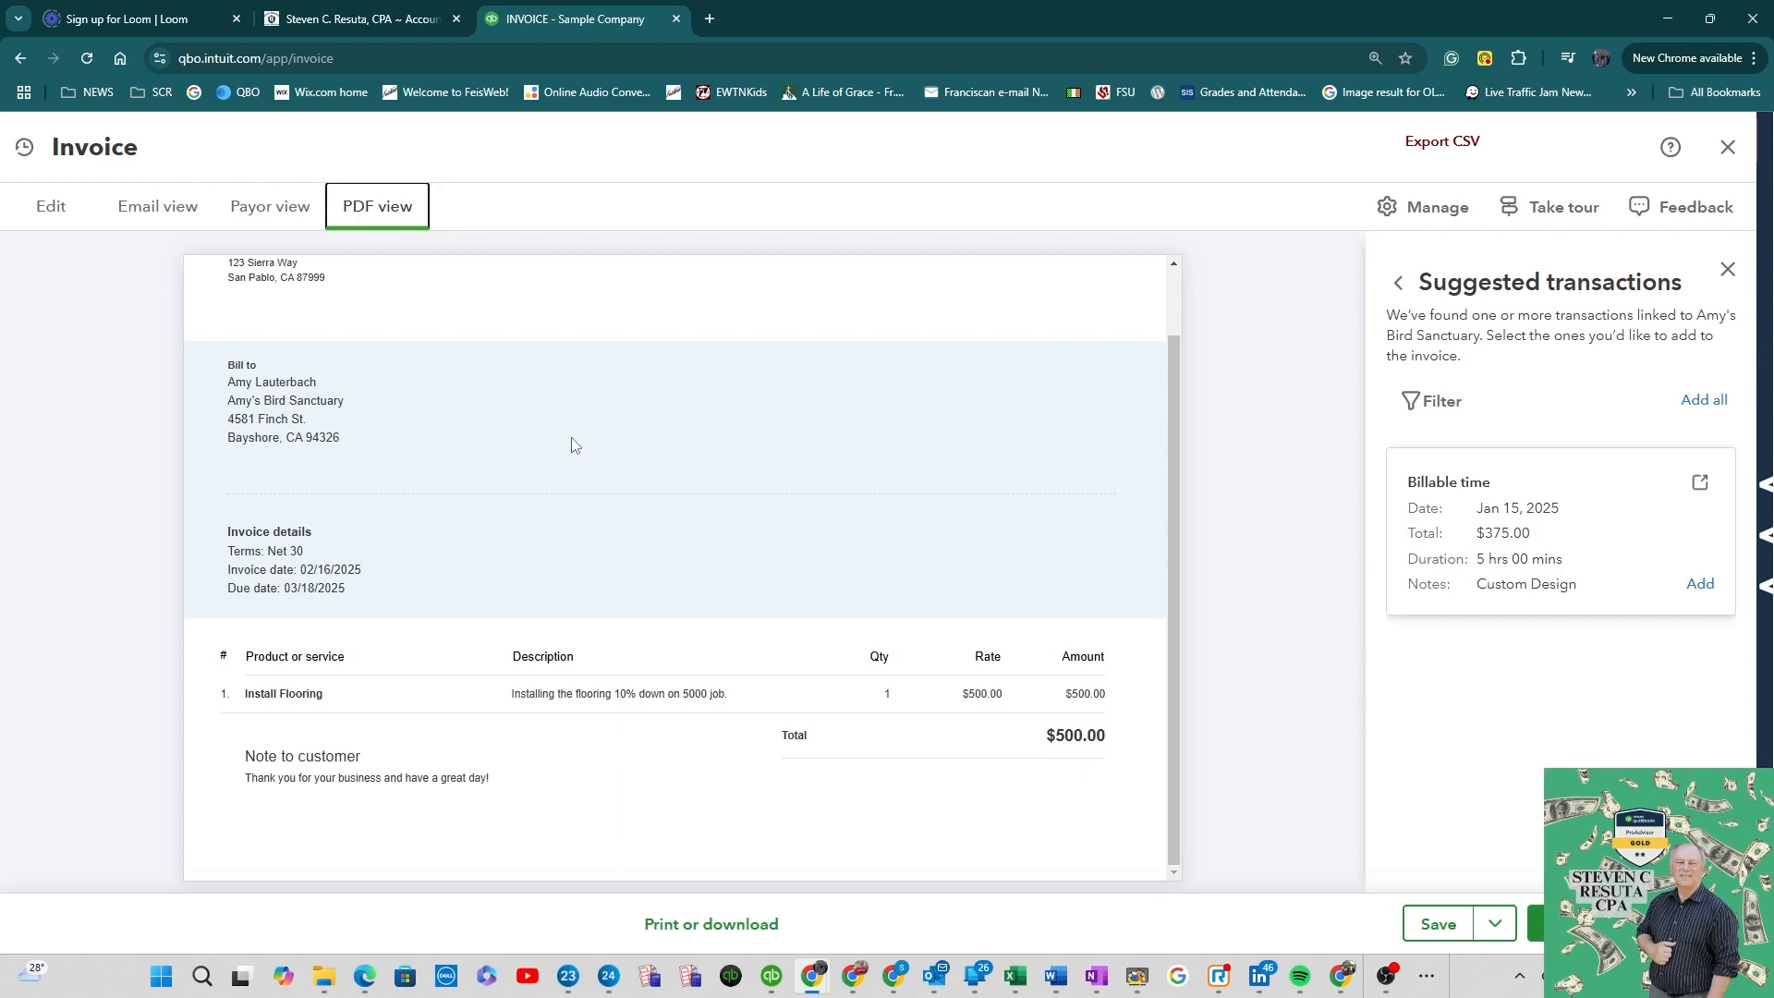
click(314, 205)
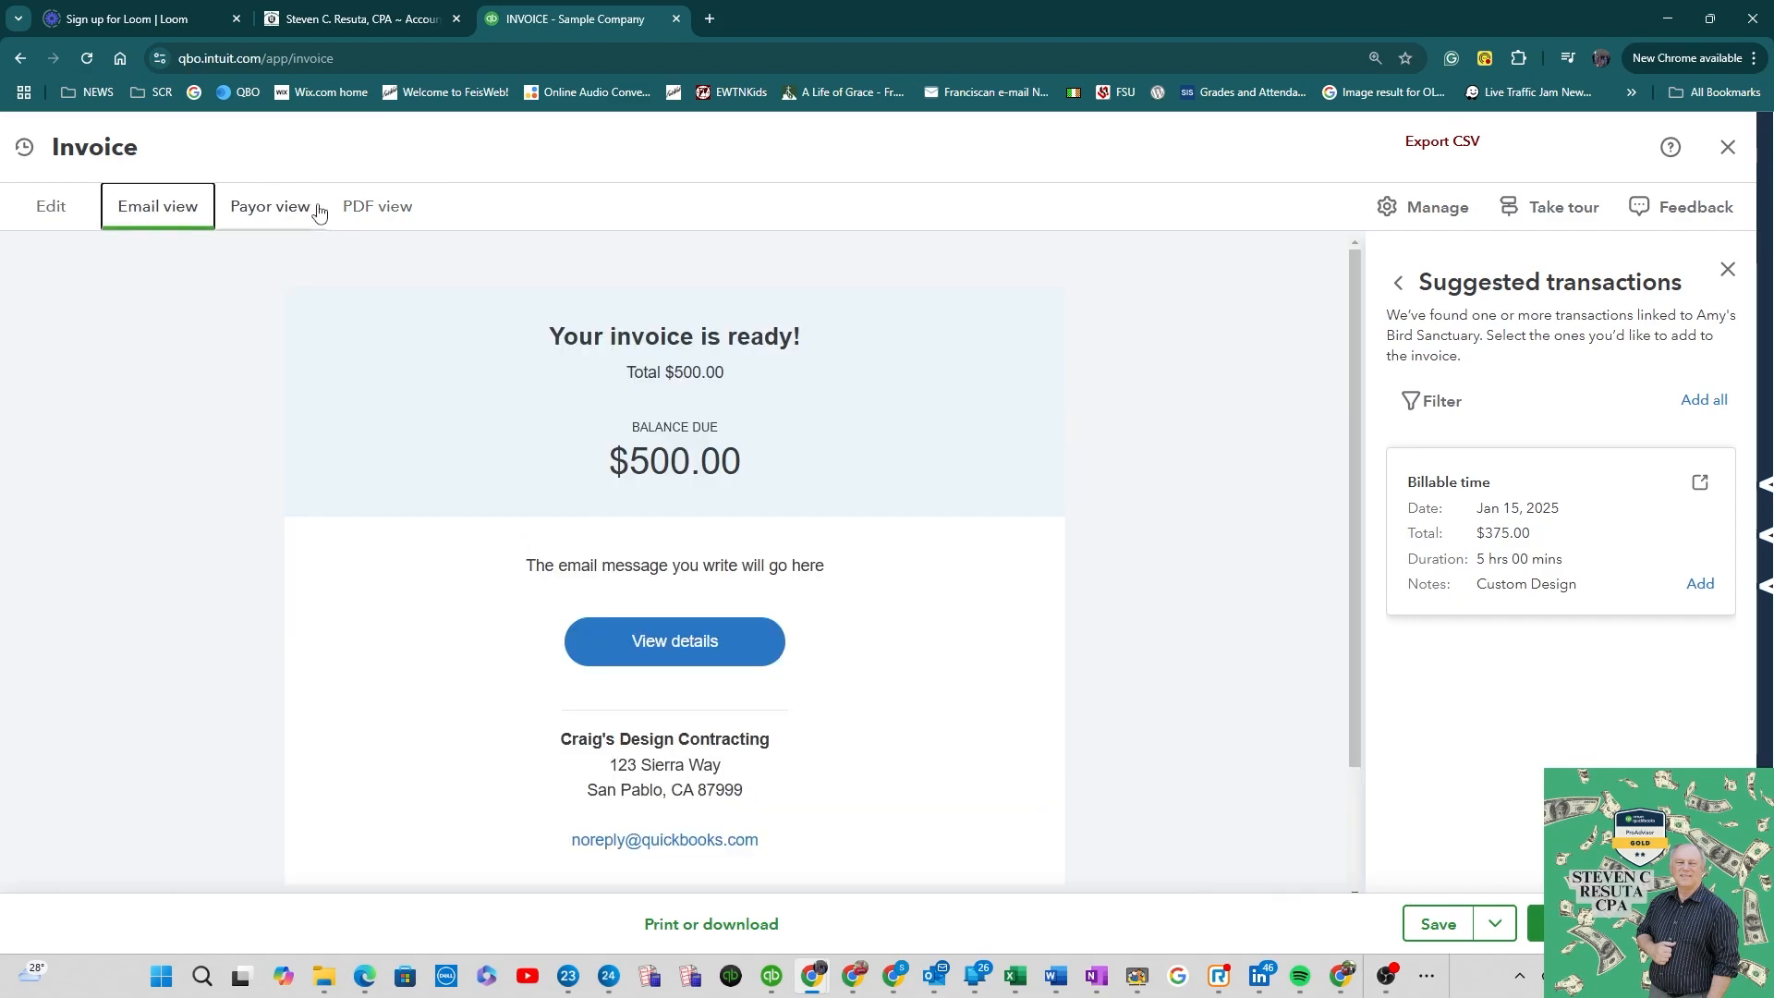
Step: Save the invoice and send it by email to the customer's address
click(369, 220)
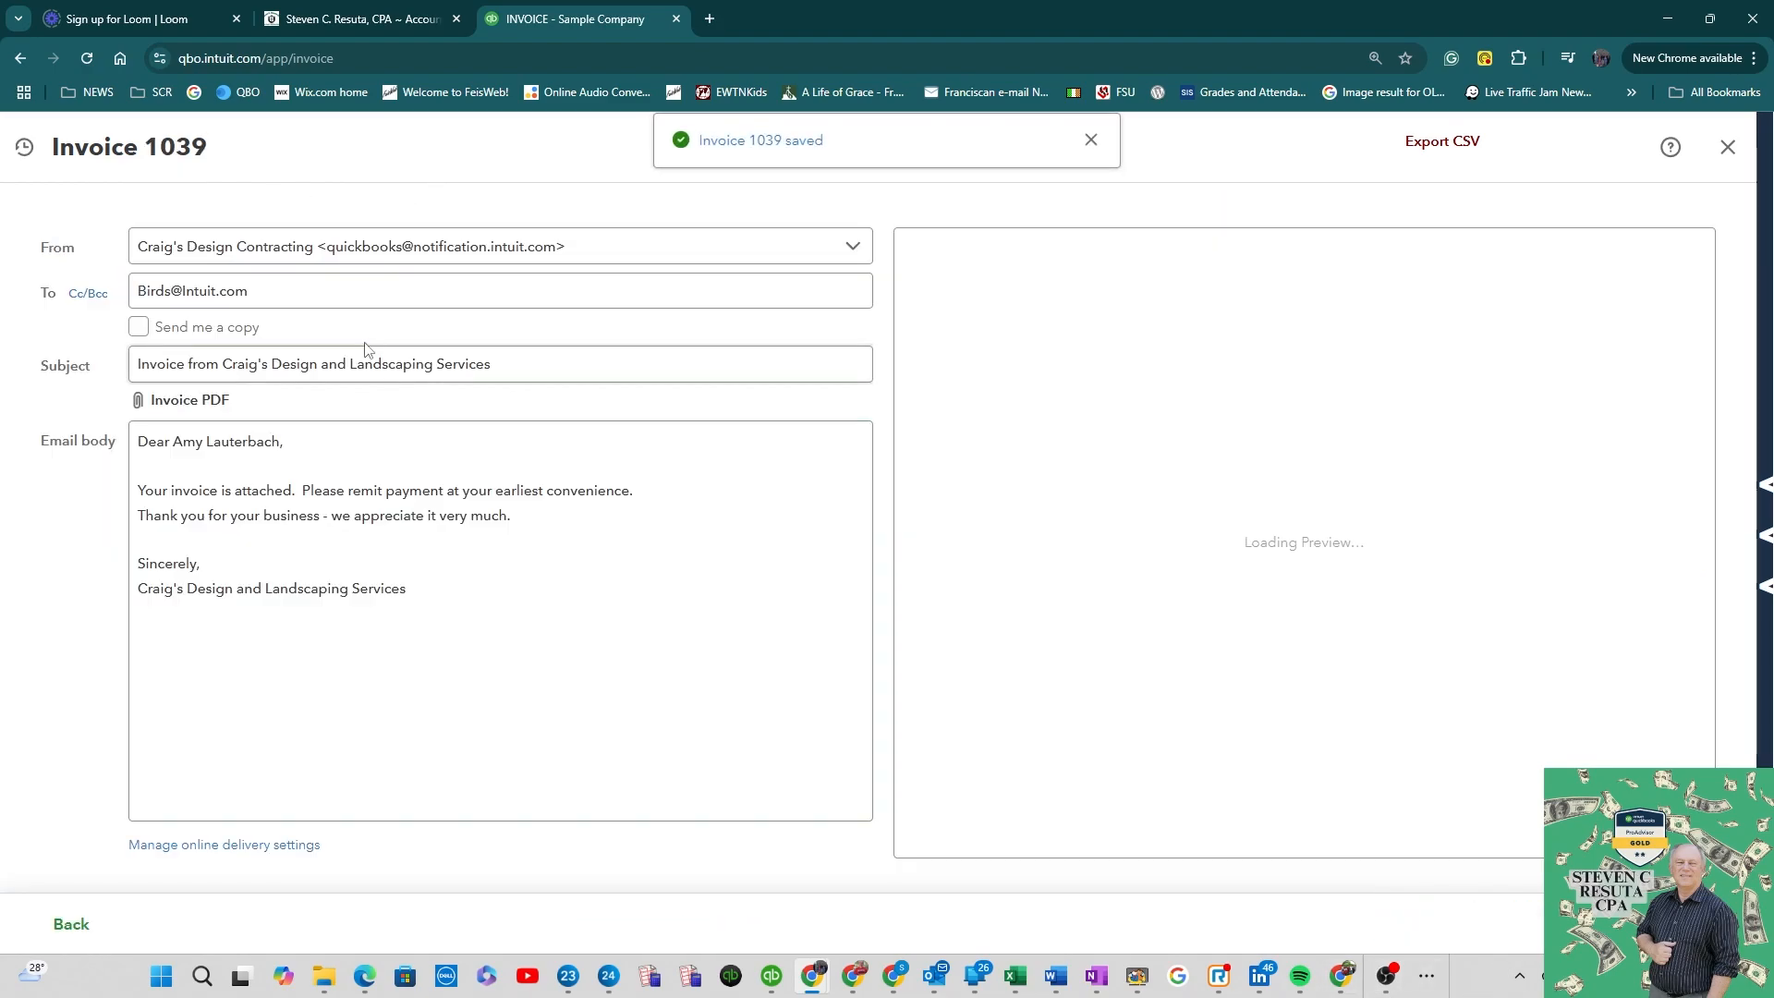
click(392, 796)
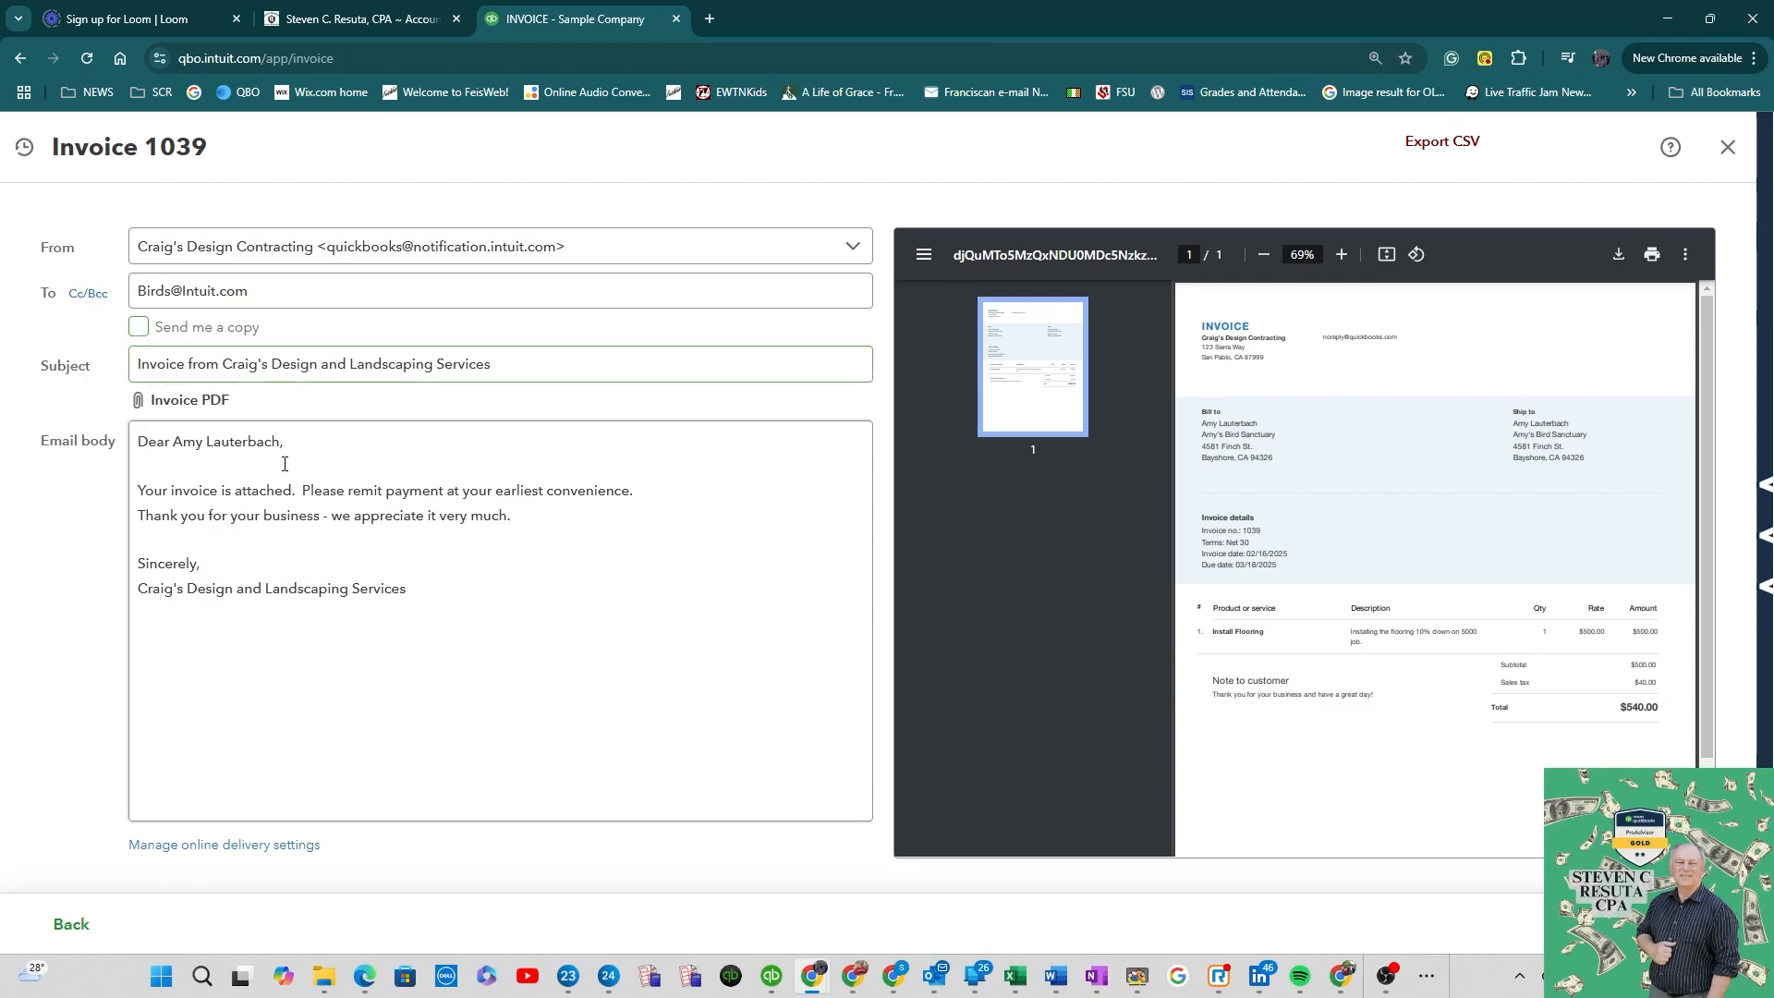
click(277, 370)
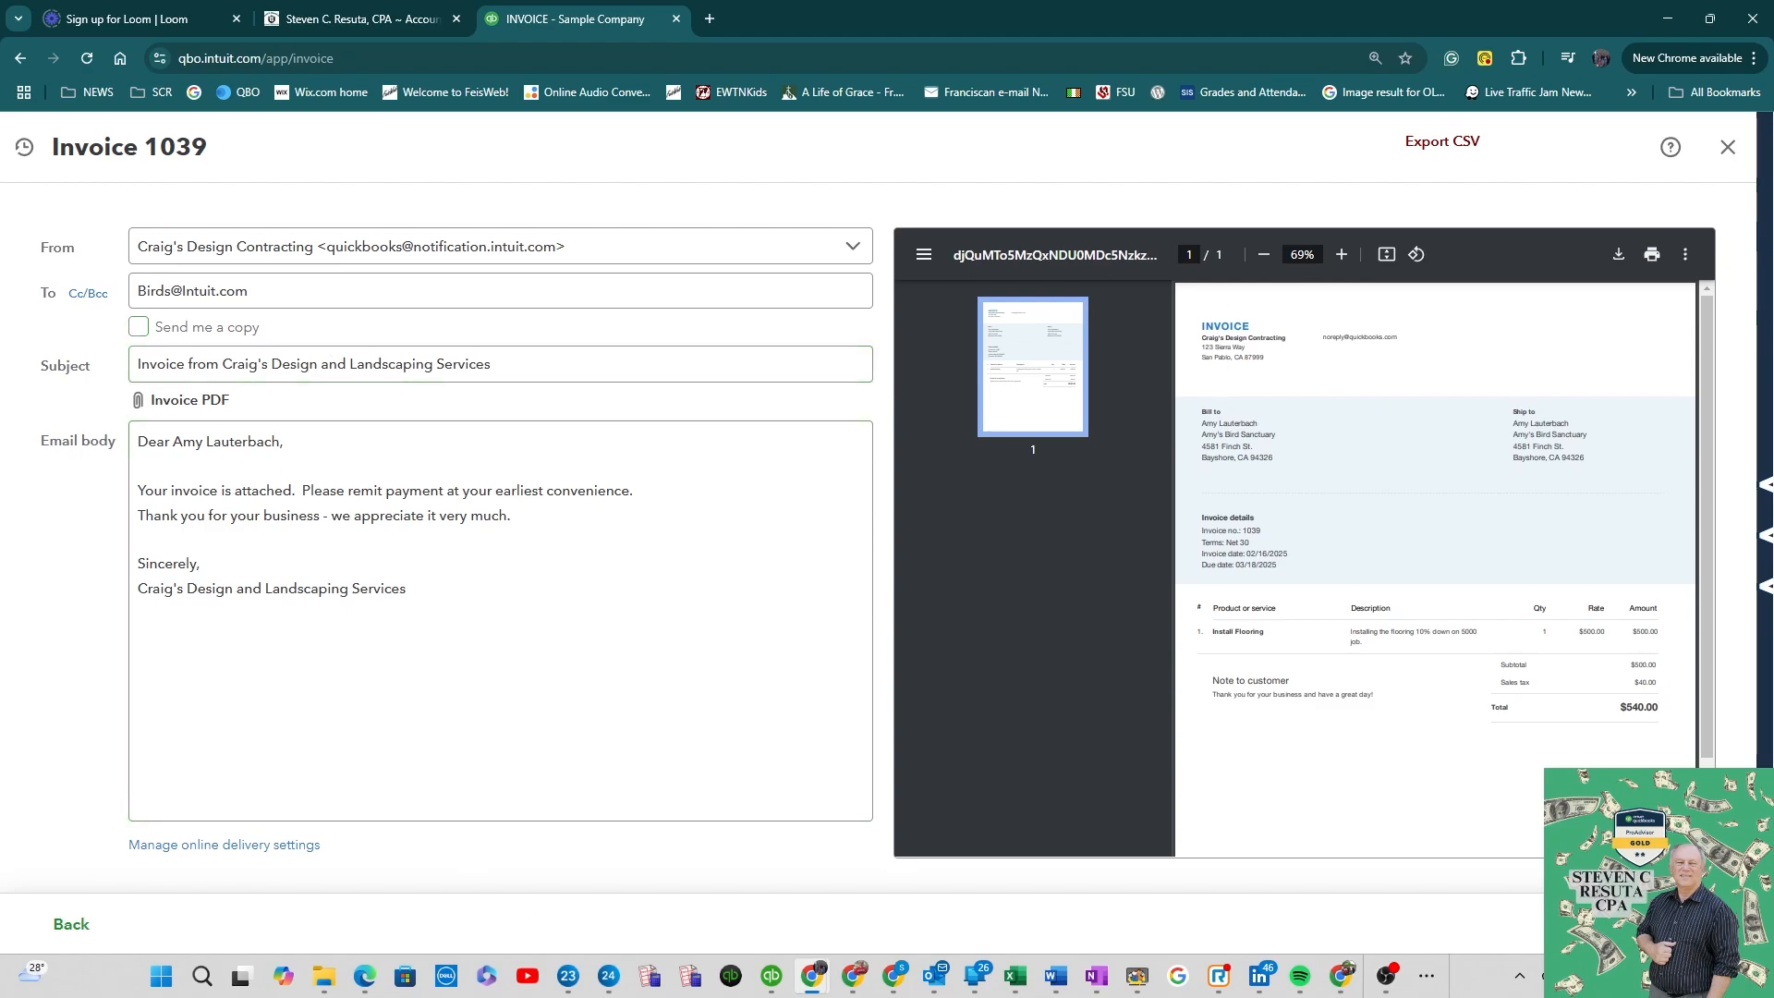
click(1682, 925)
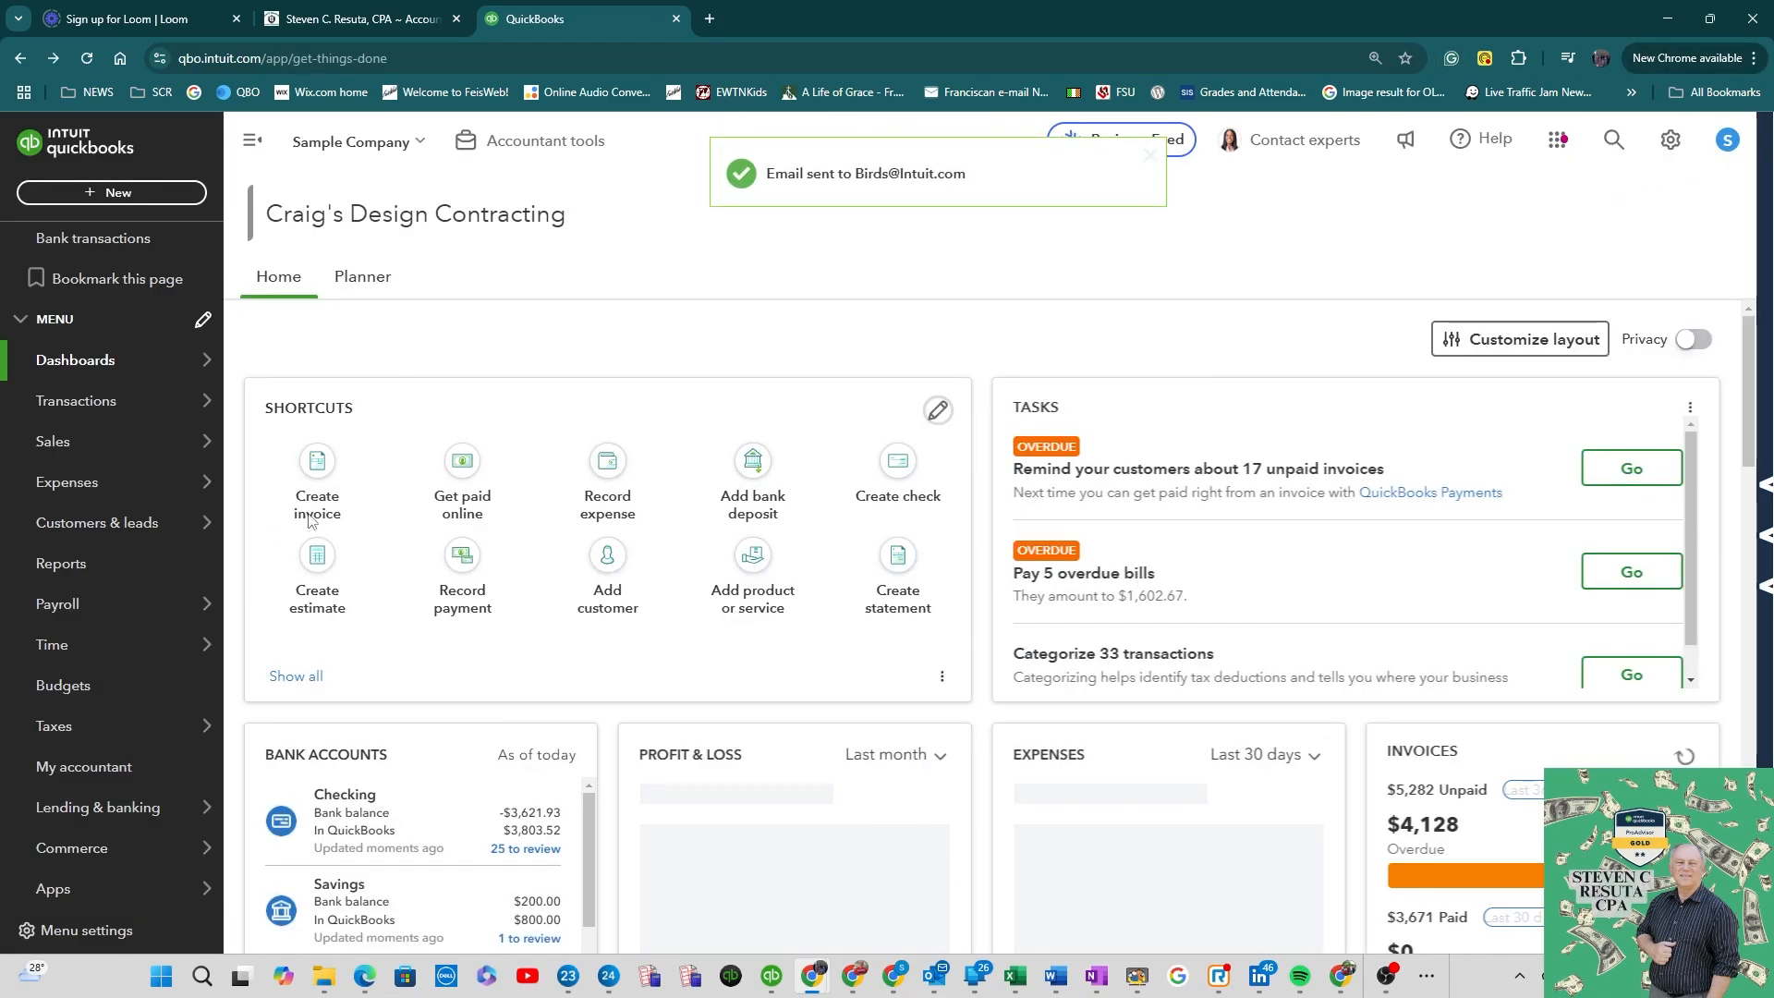
Step: Start a new received payment from Amy's Bird Sanctuary and apply it to invoice 1039
mouse_move(101, 360)
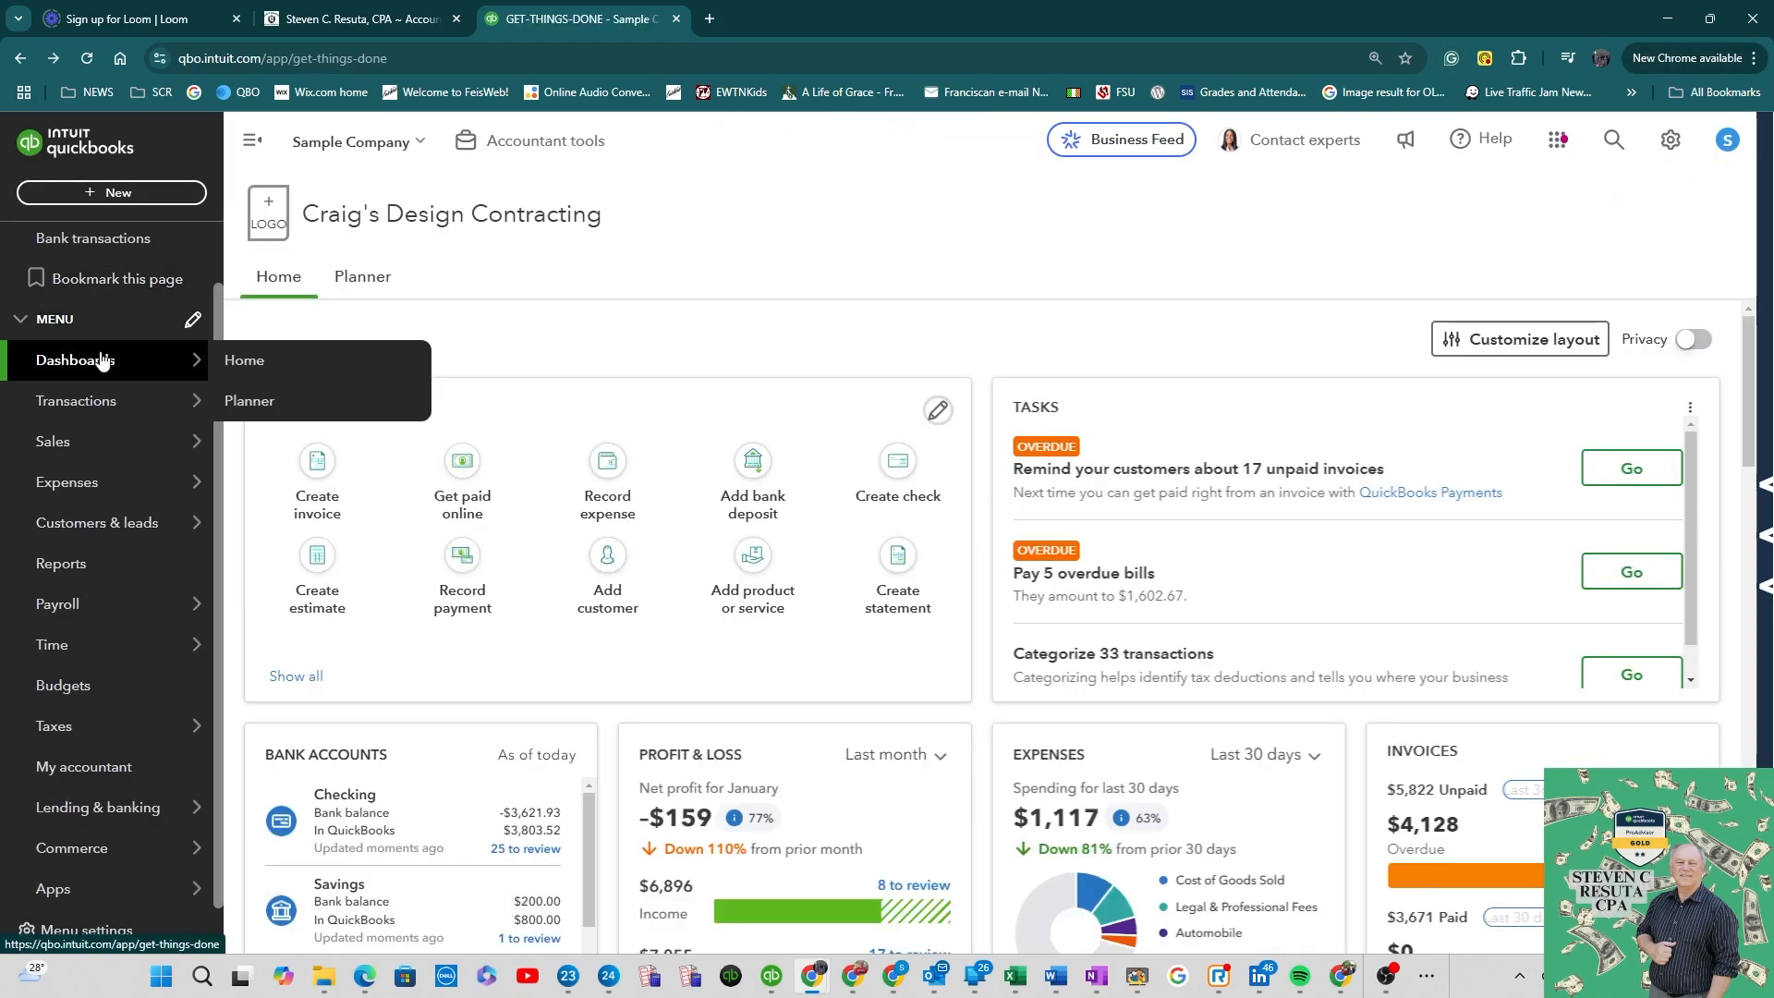
click(152, 195)
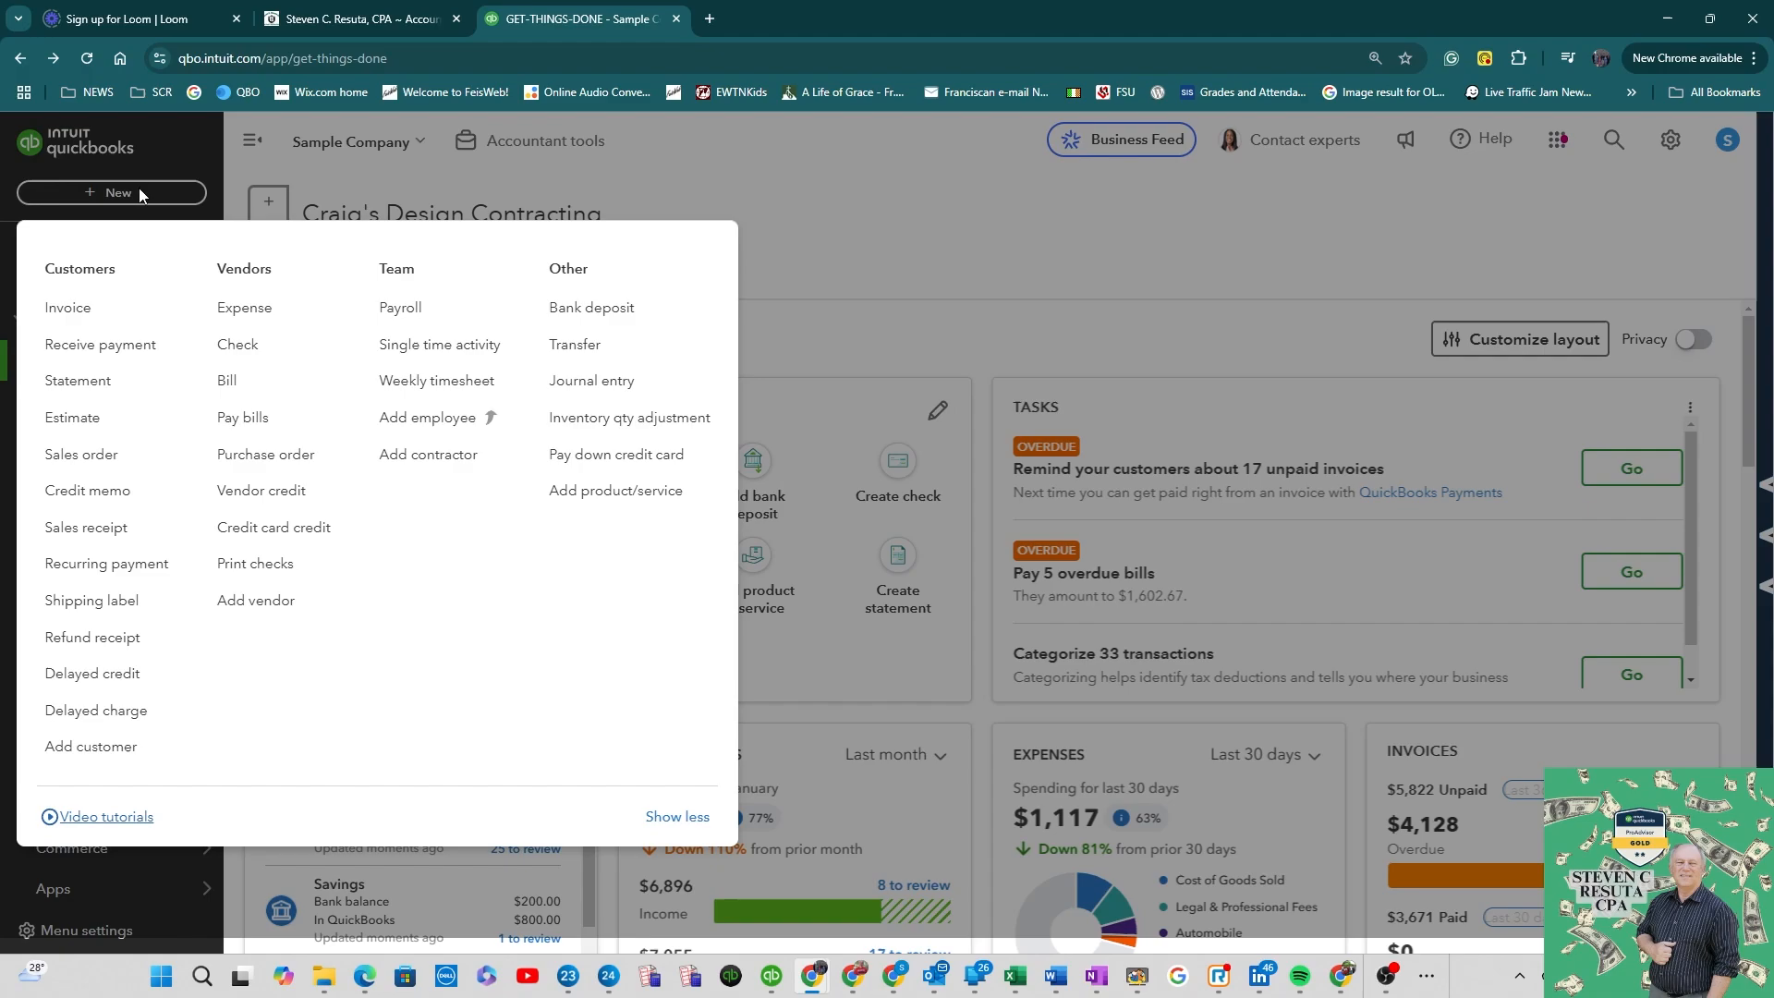
click(138, 344)
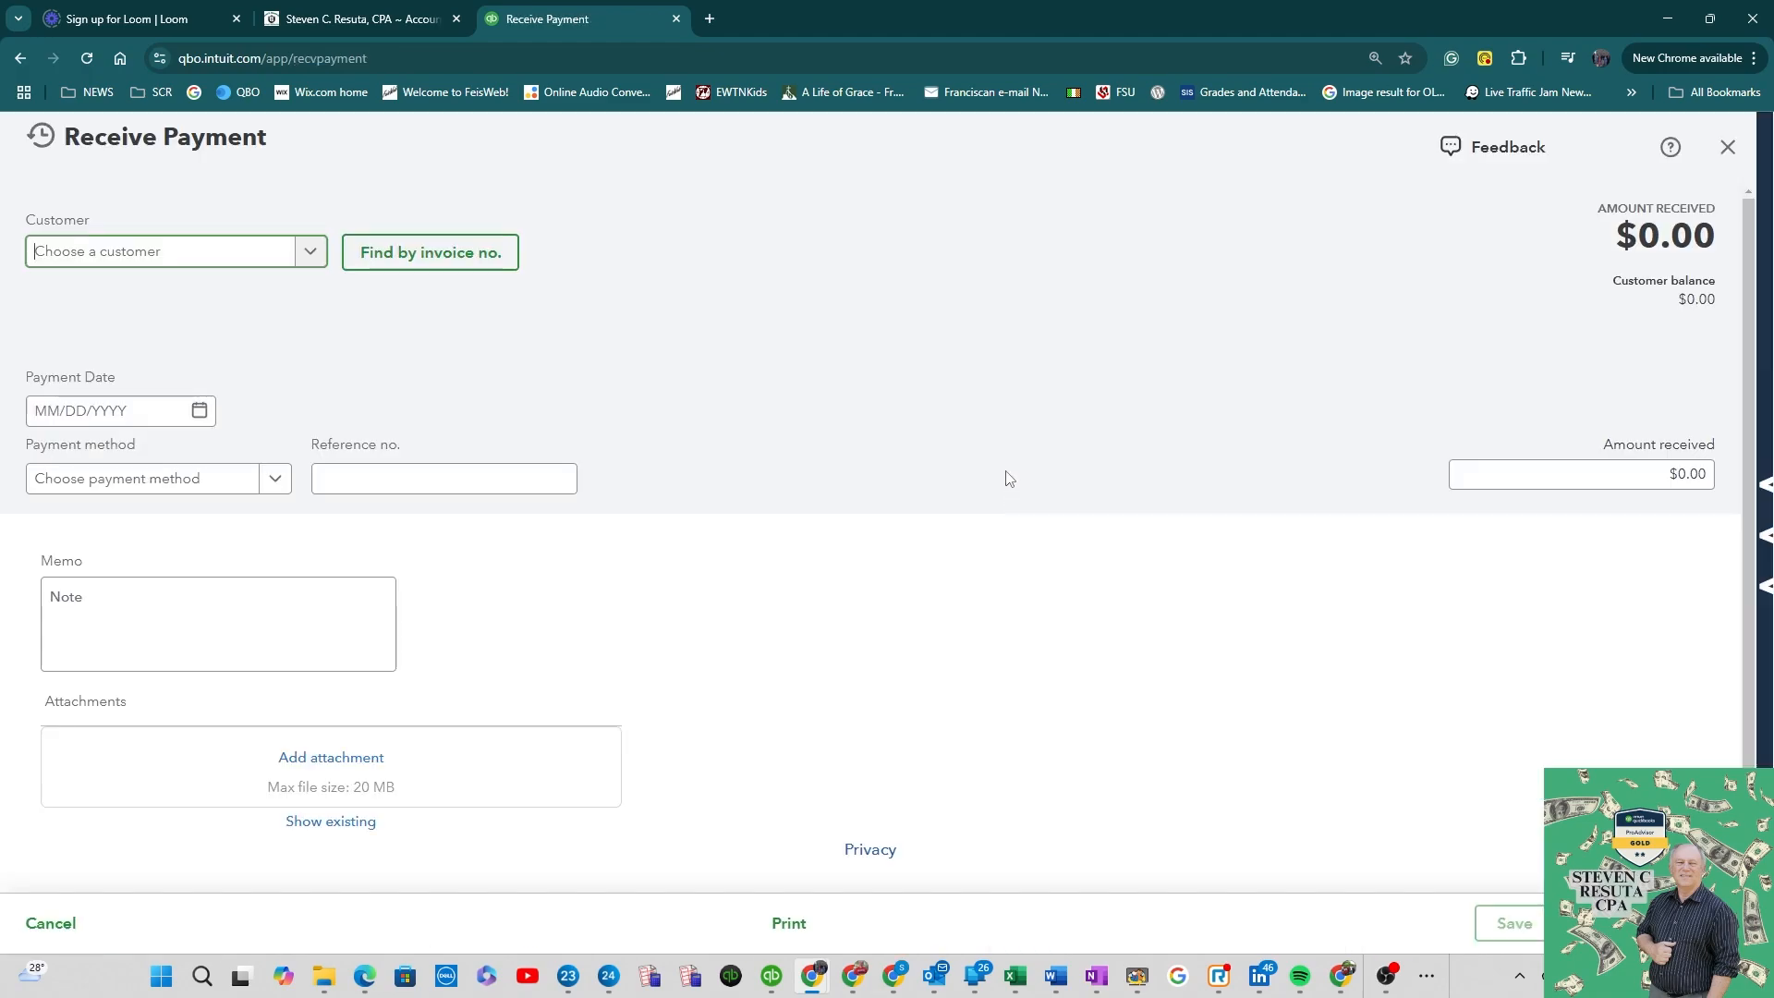
click(309, 259)
click(162, 323)
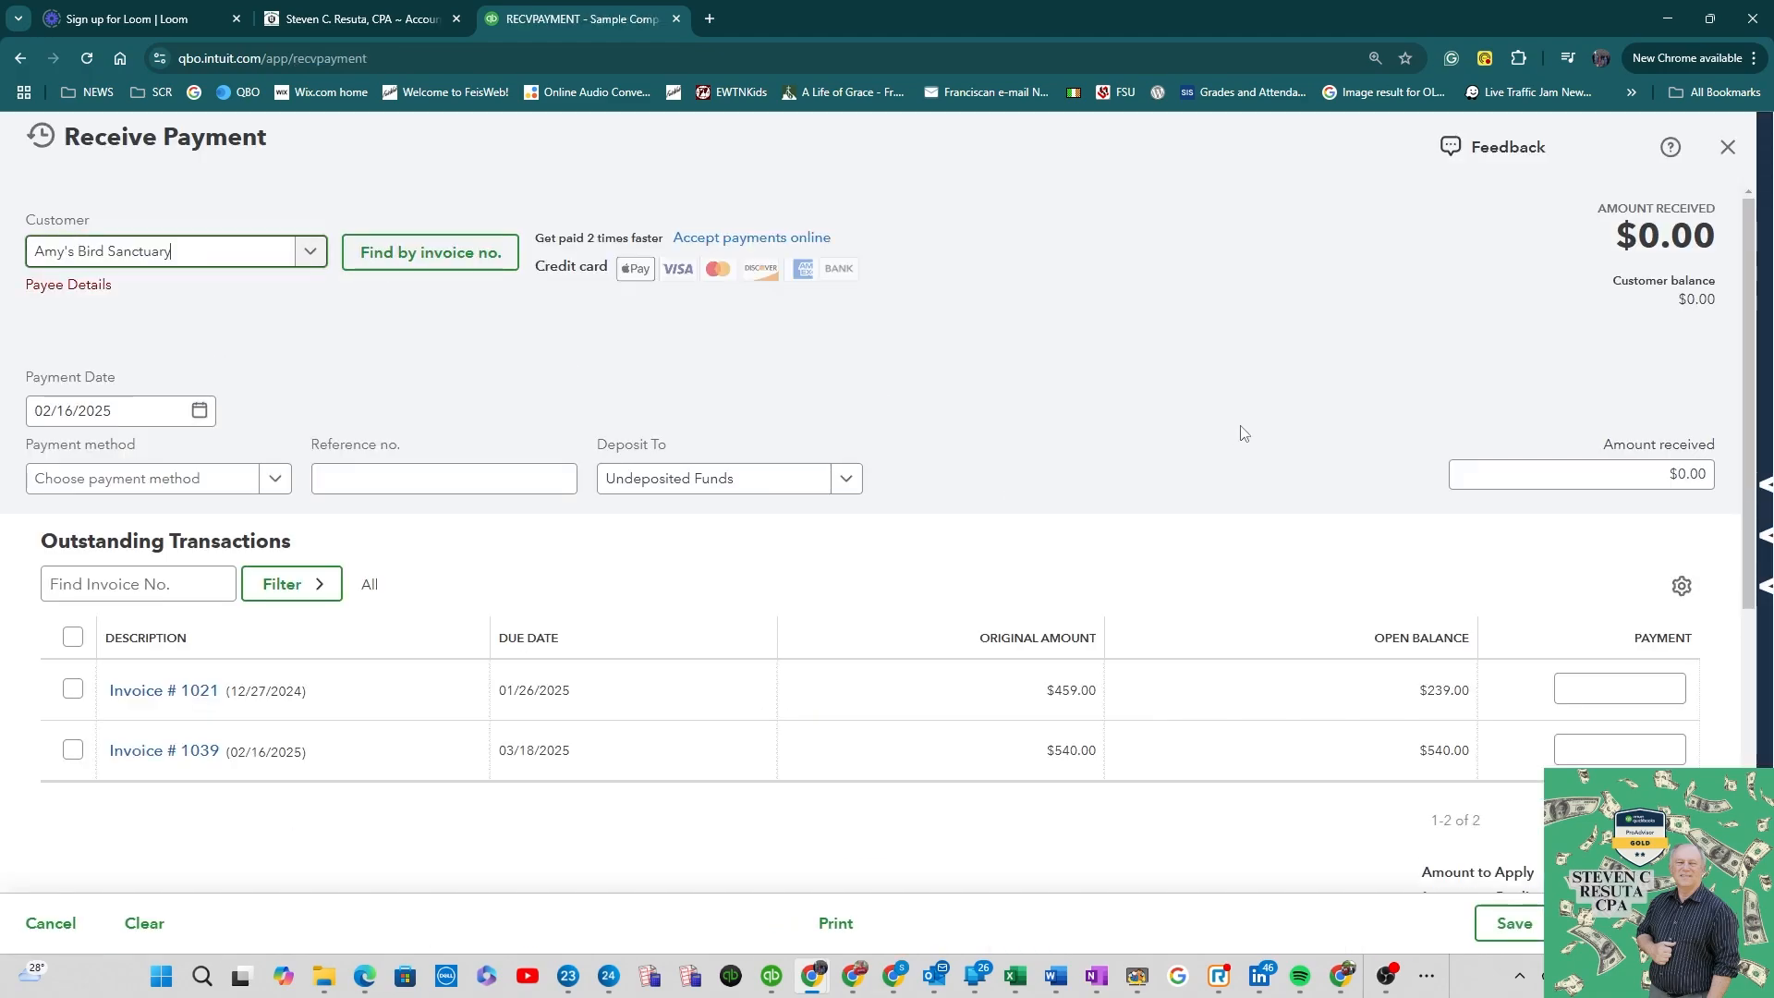
click(73, 750)
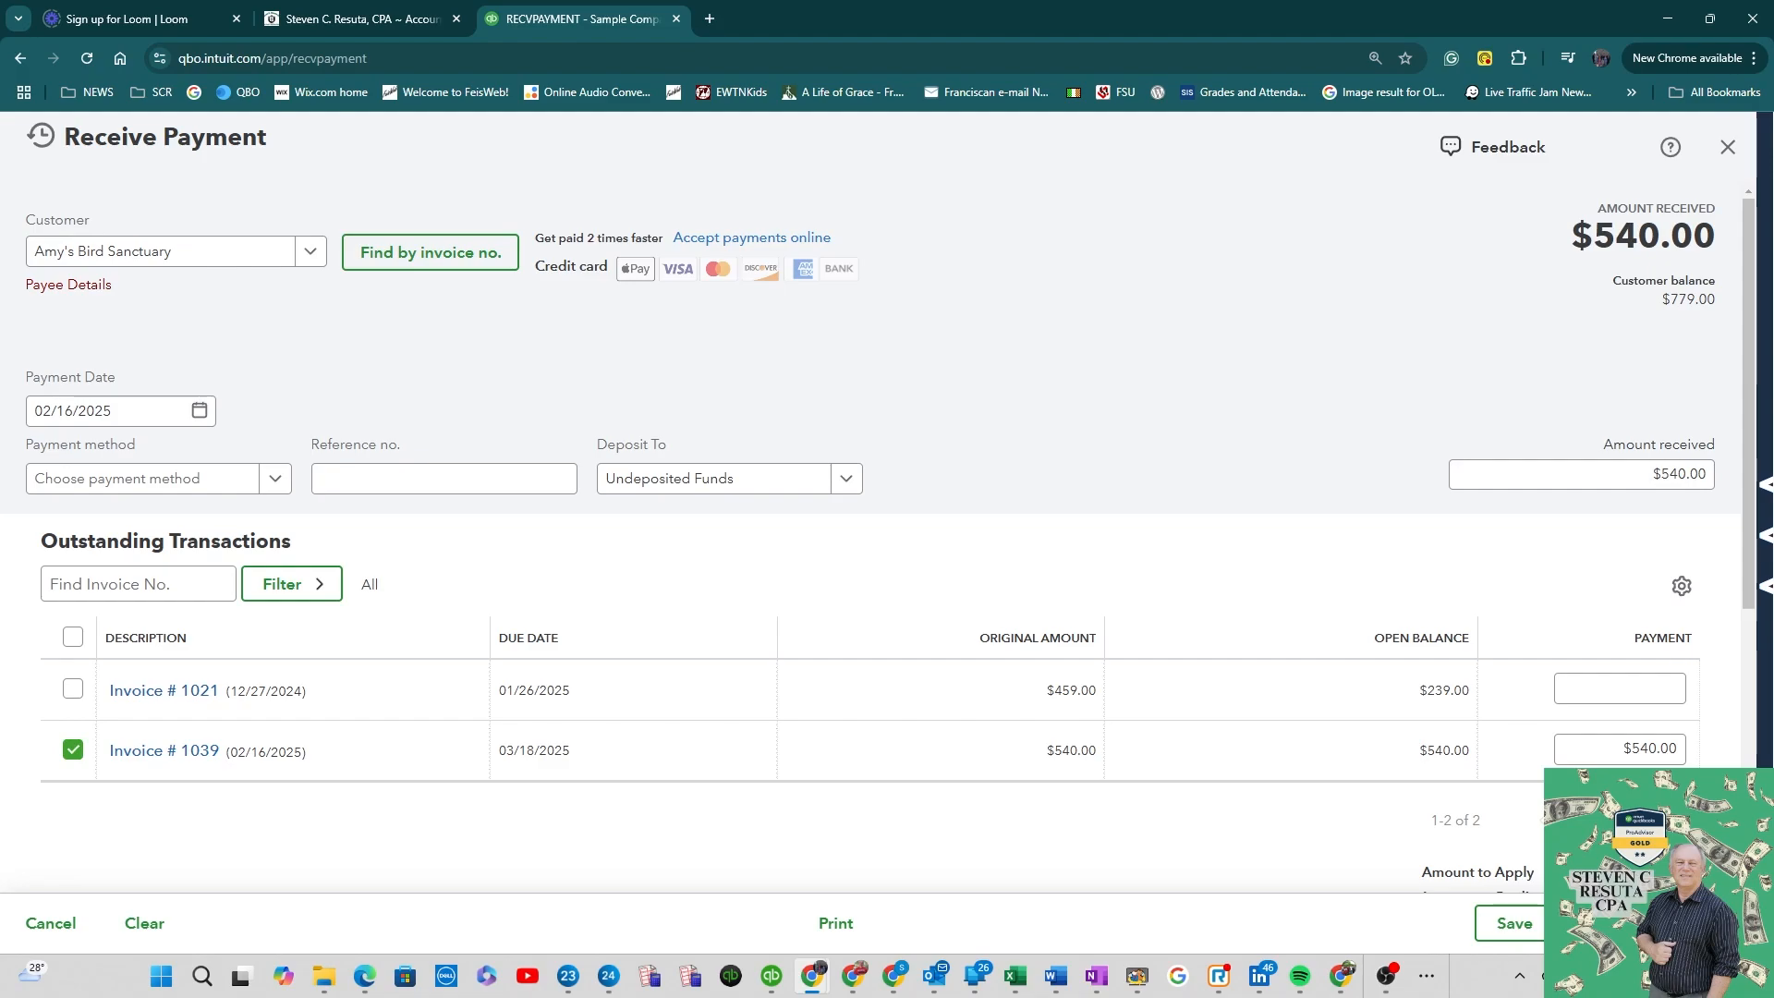
Step: Deposit the payment to Undeposited Funds and save it
click(838, 481)
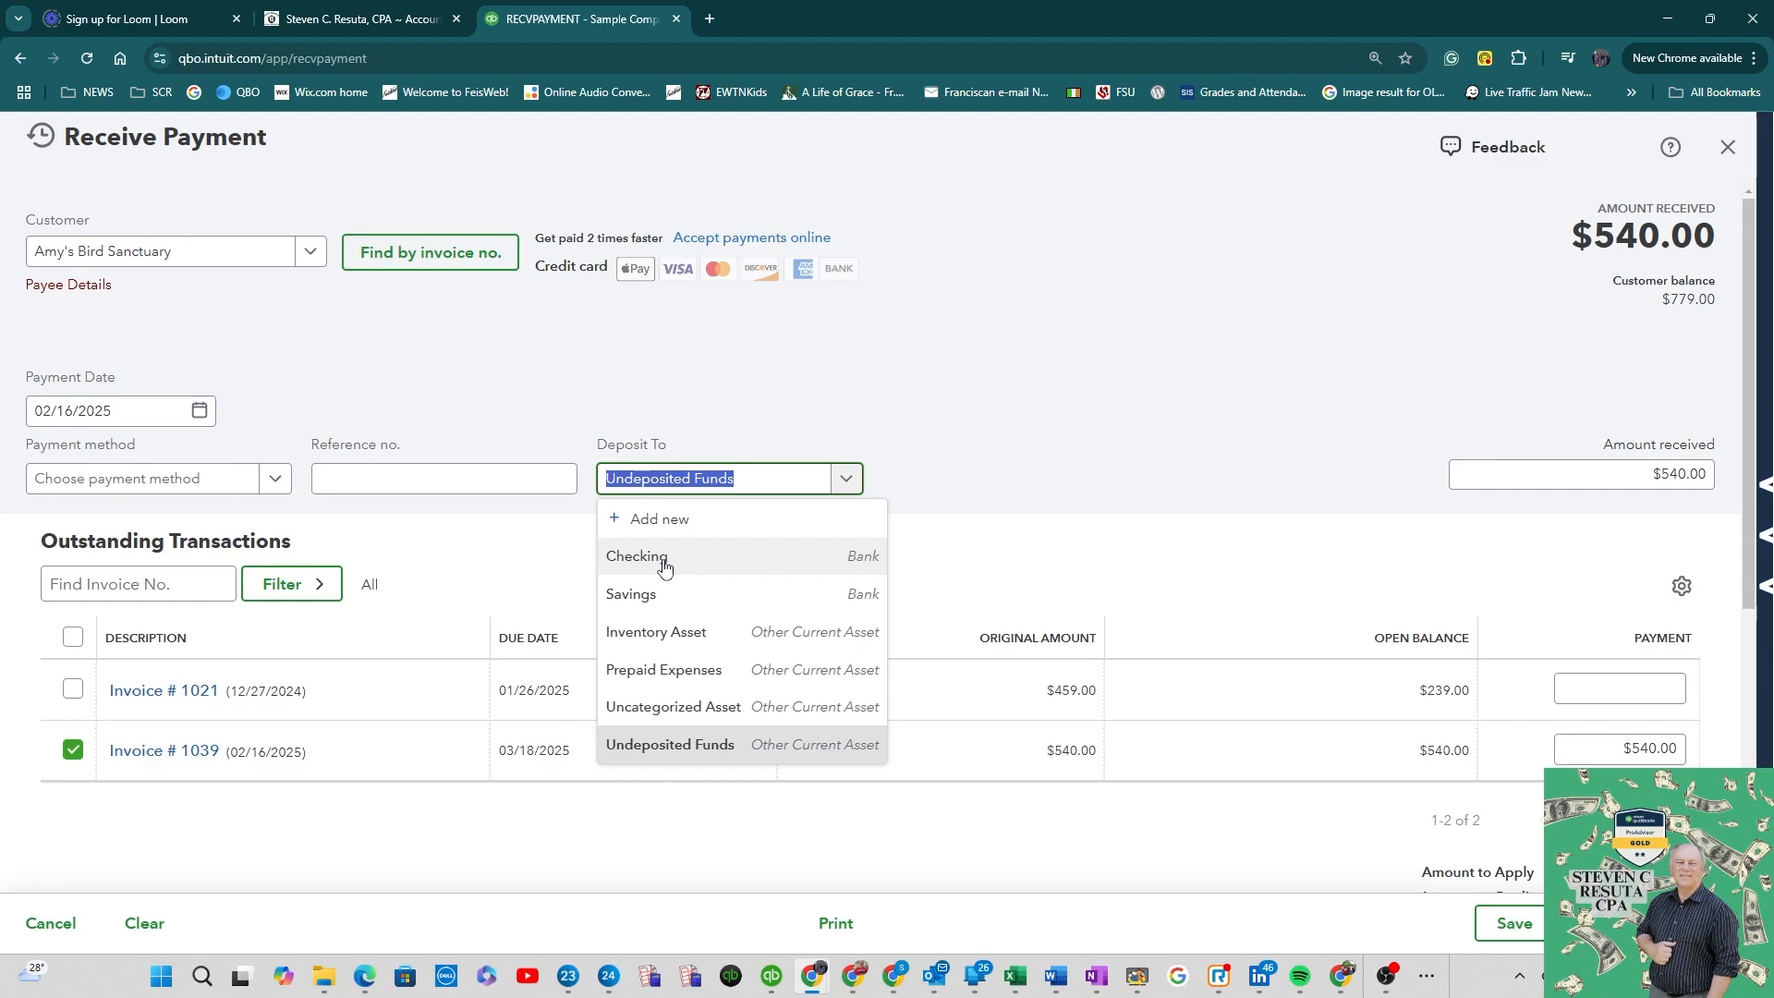
click(734, 754)
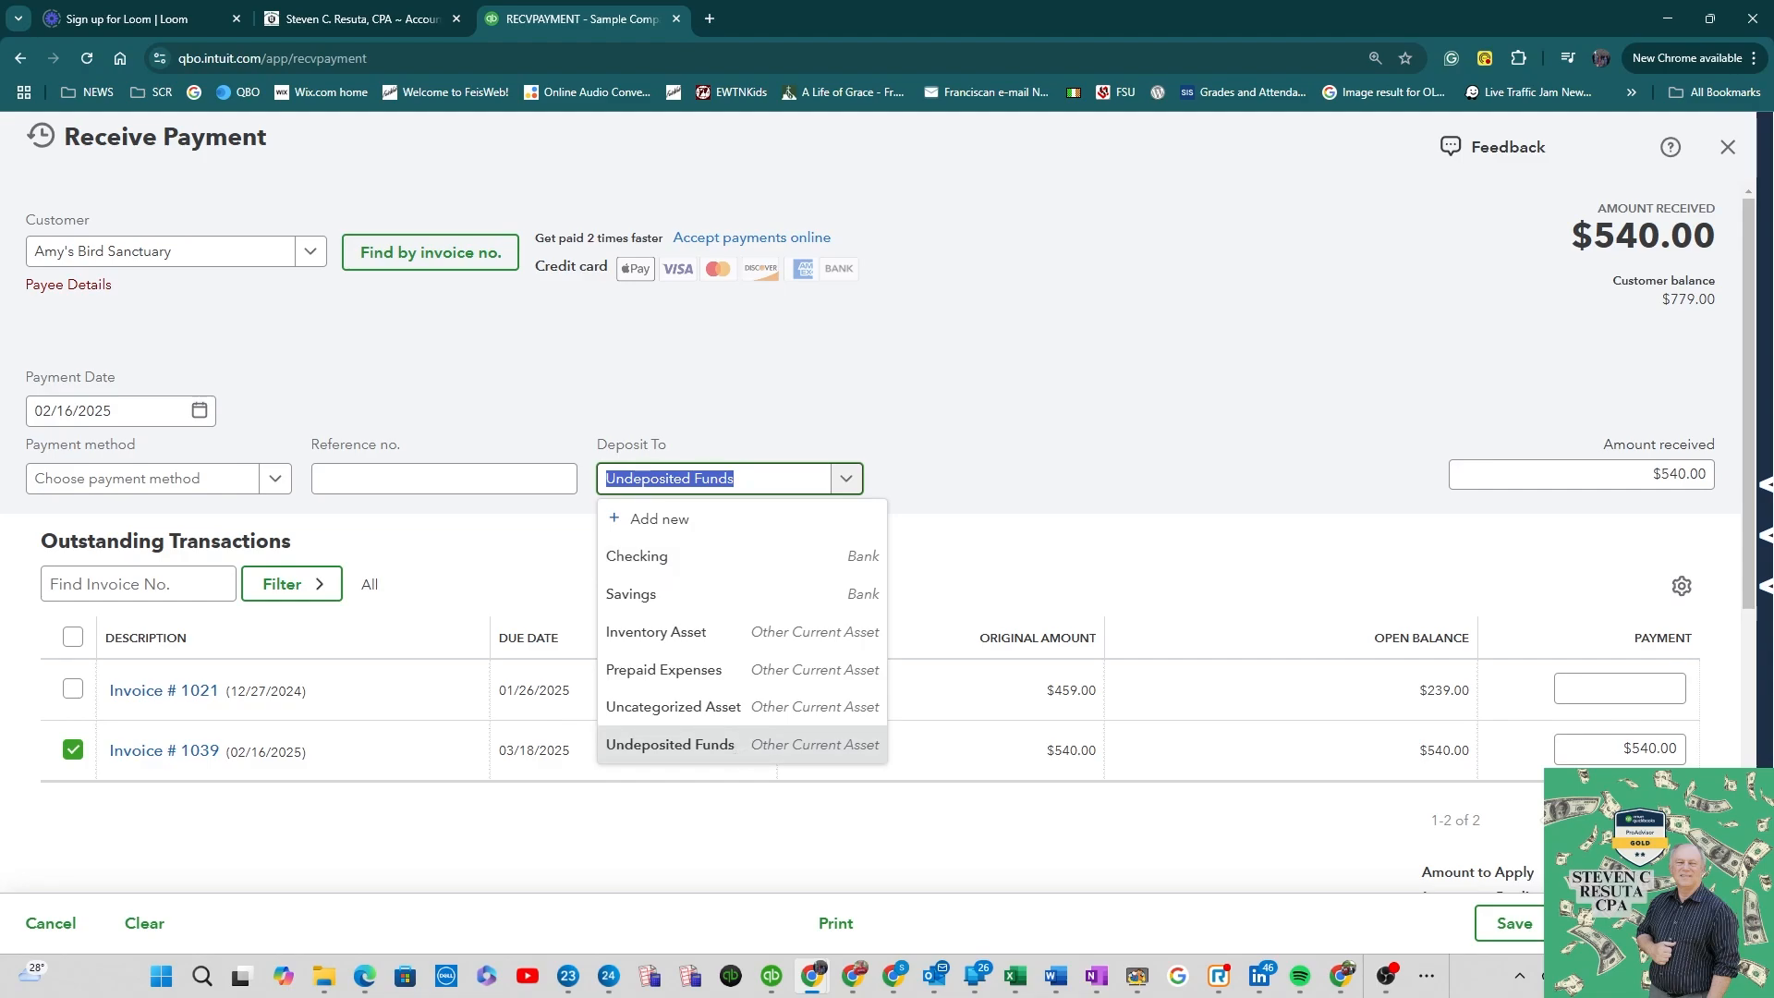
key(ctrl+alt+d)
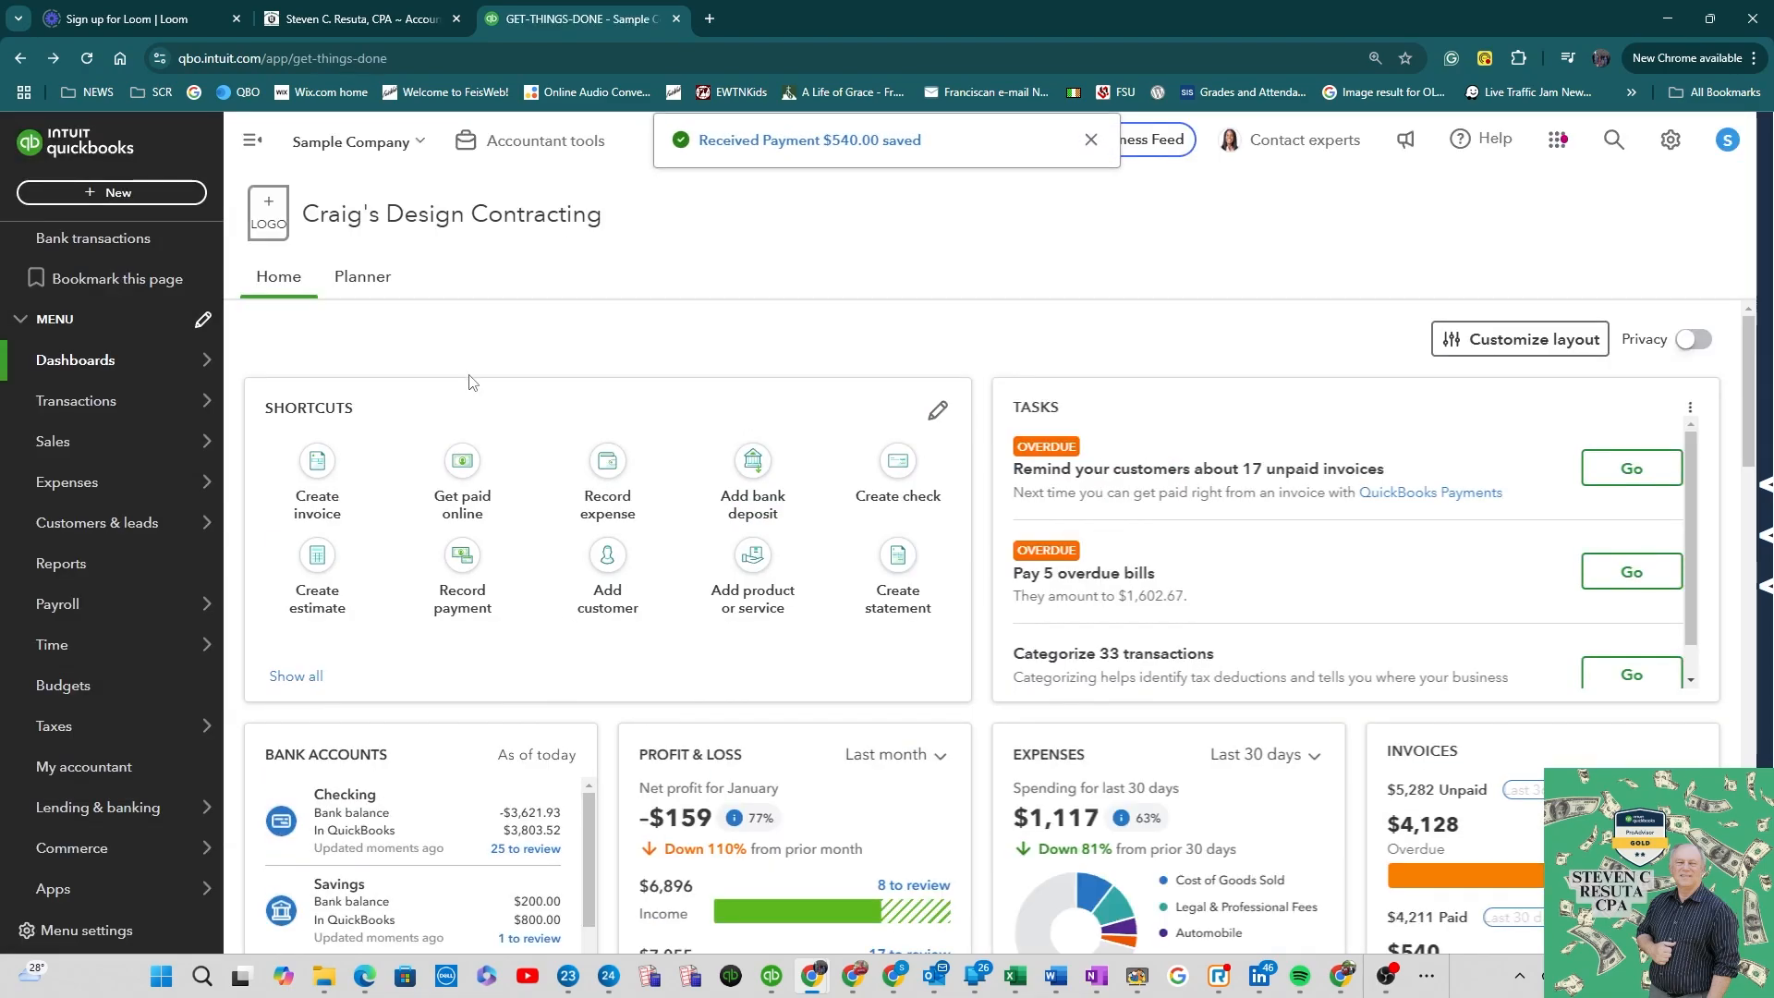
click(753, 480)
scroll(1021, 448, down, 1)
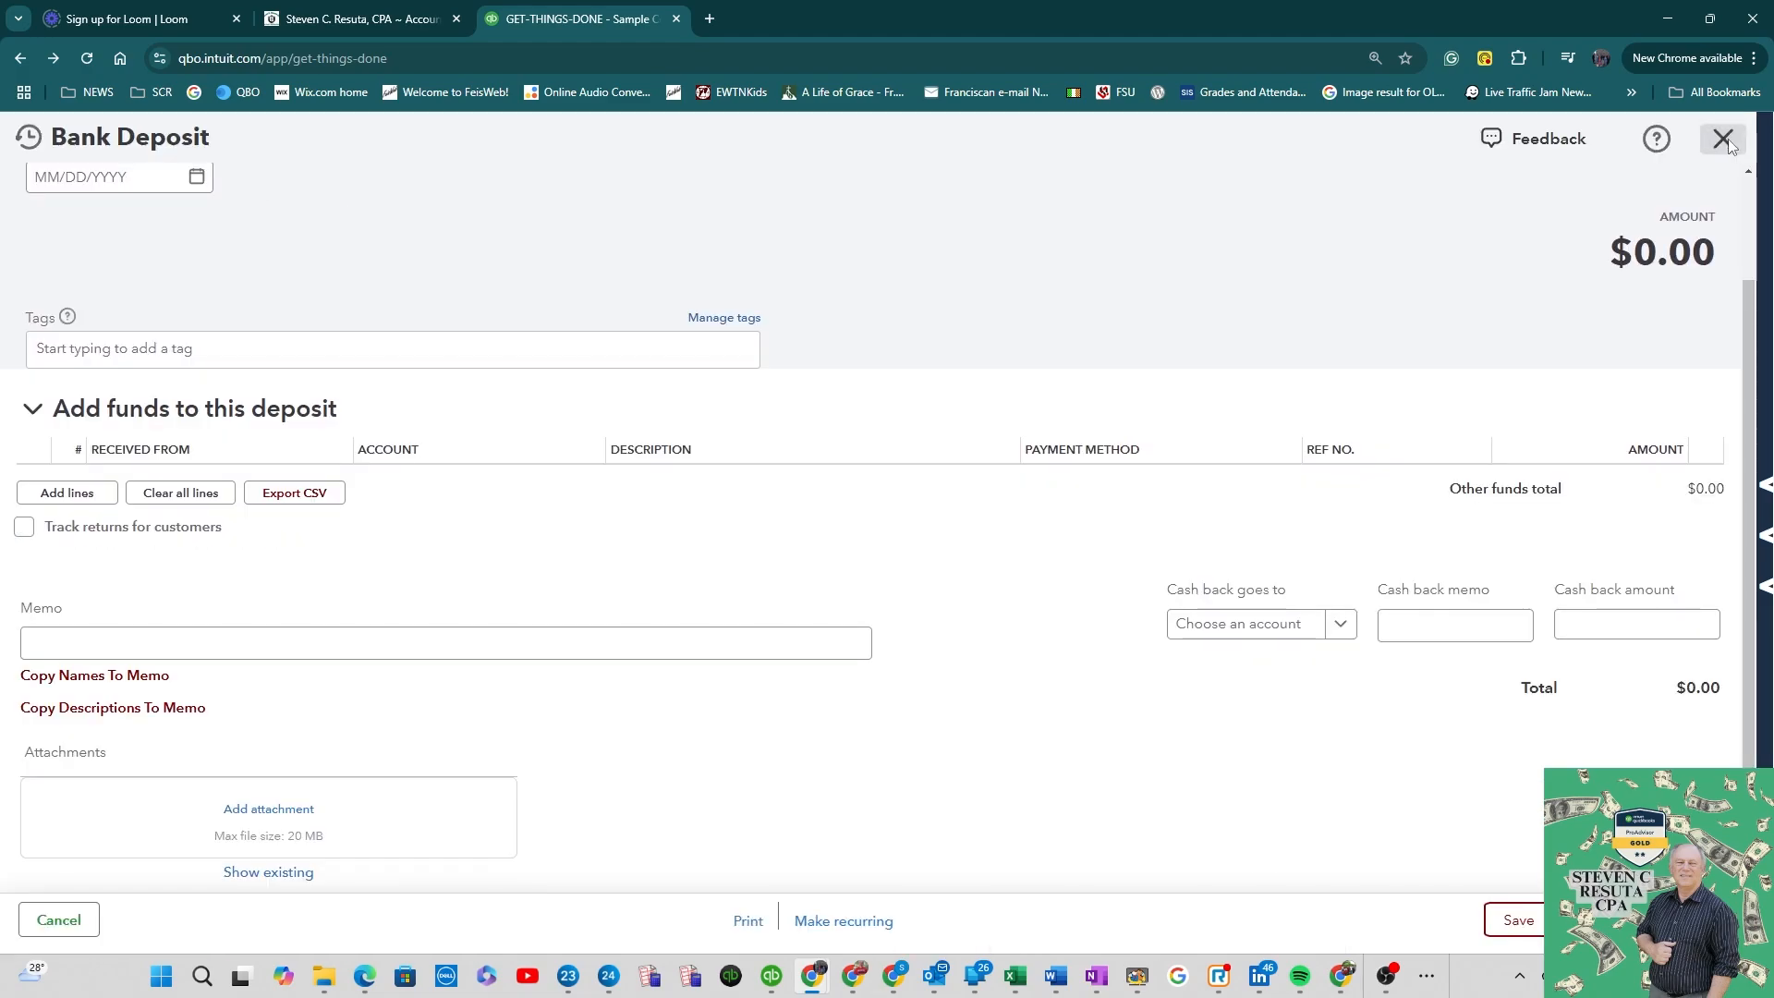
click(1724, 140)
Step: Create a bank deposit into Checking that includes the Amy's Bird Sanctuary payment, save it and close the form
click(183, 196)
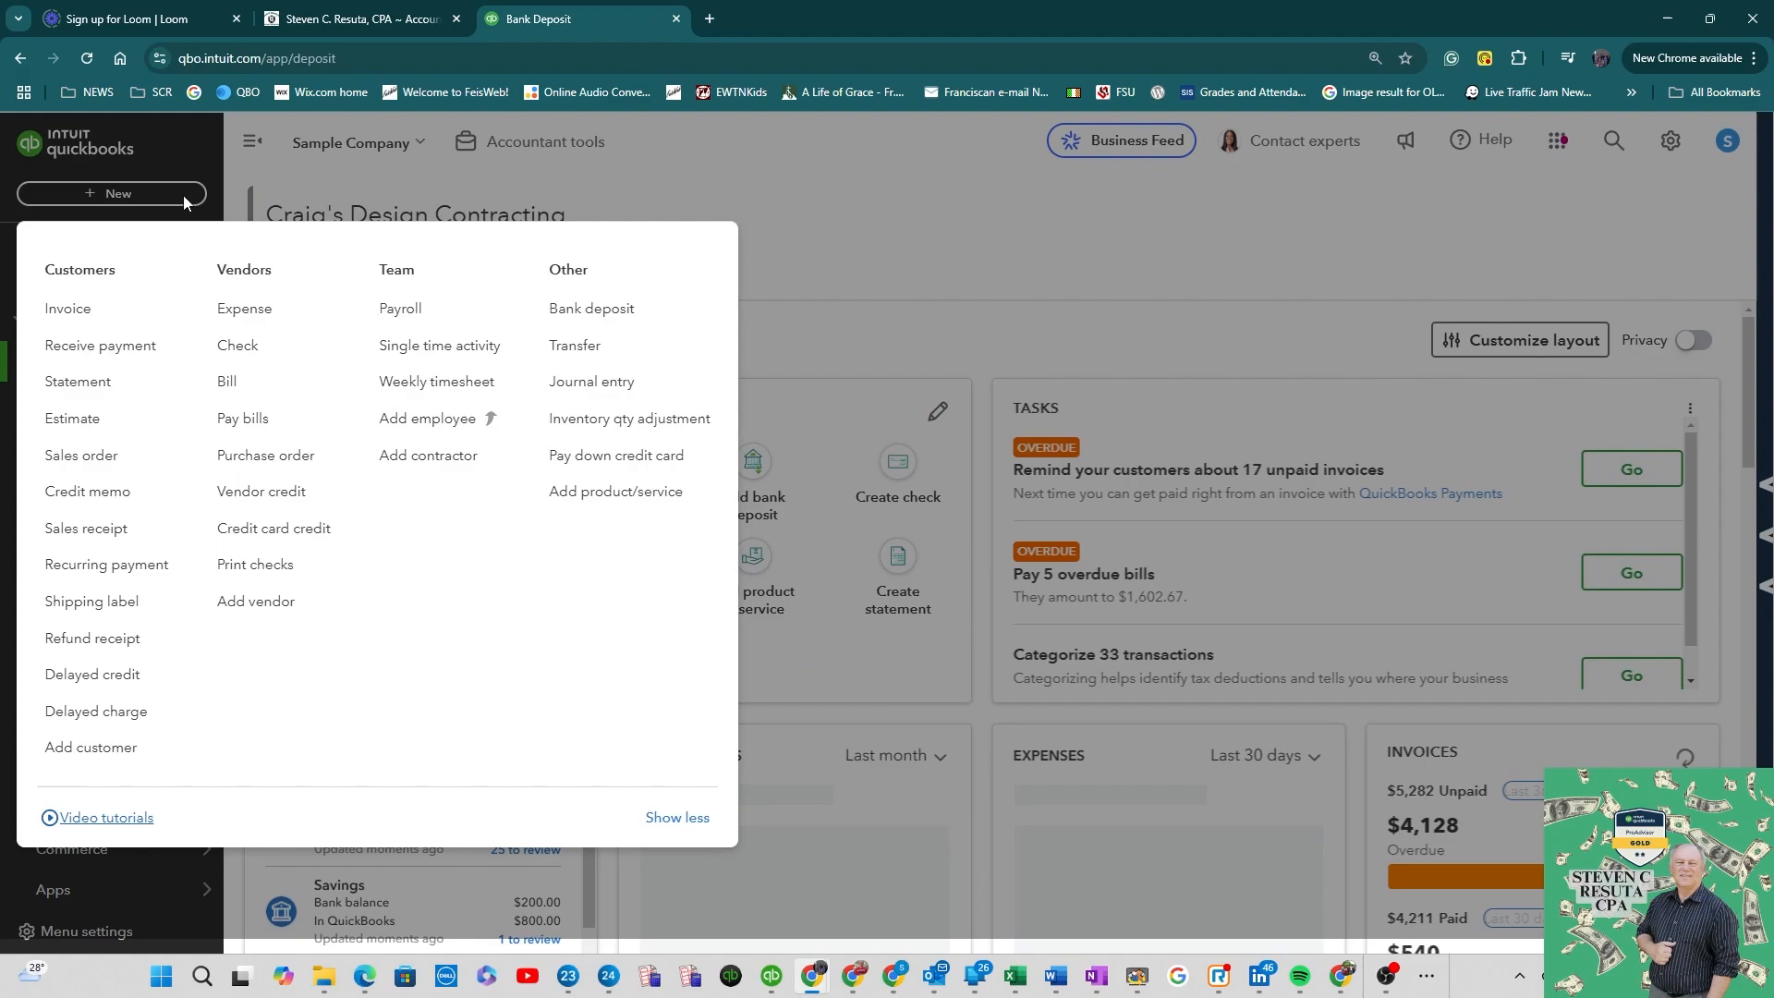
click(591, 309)
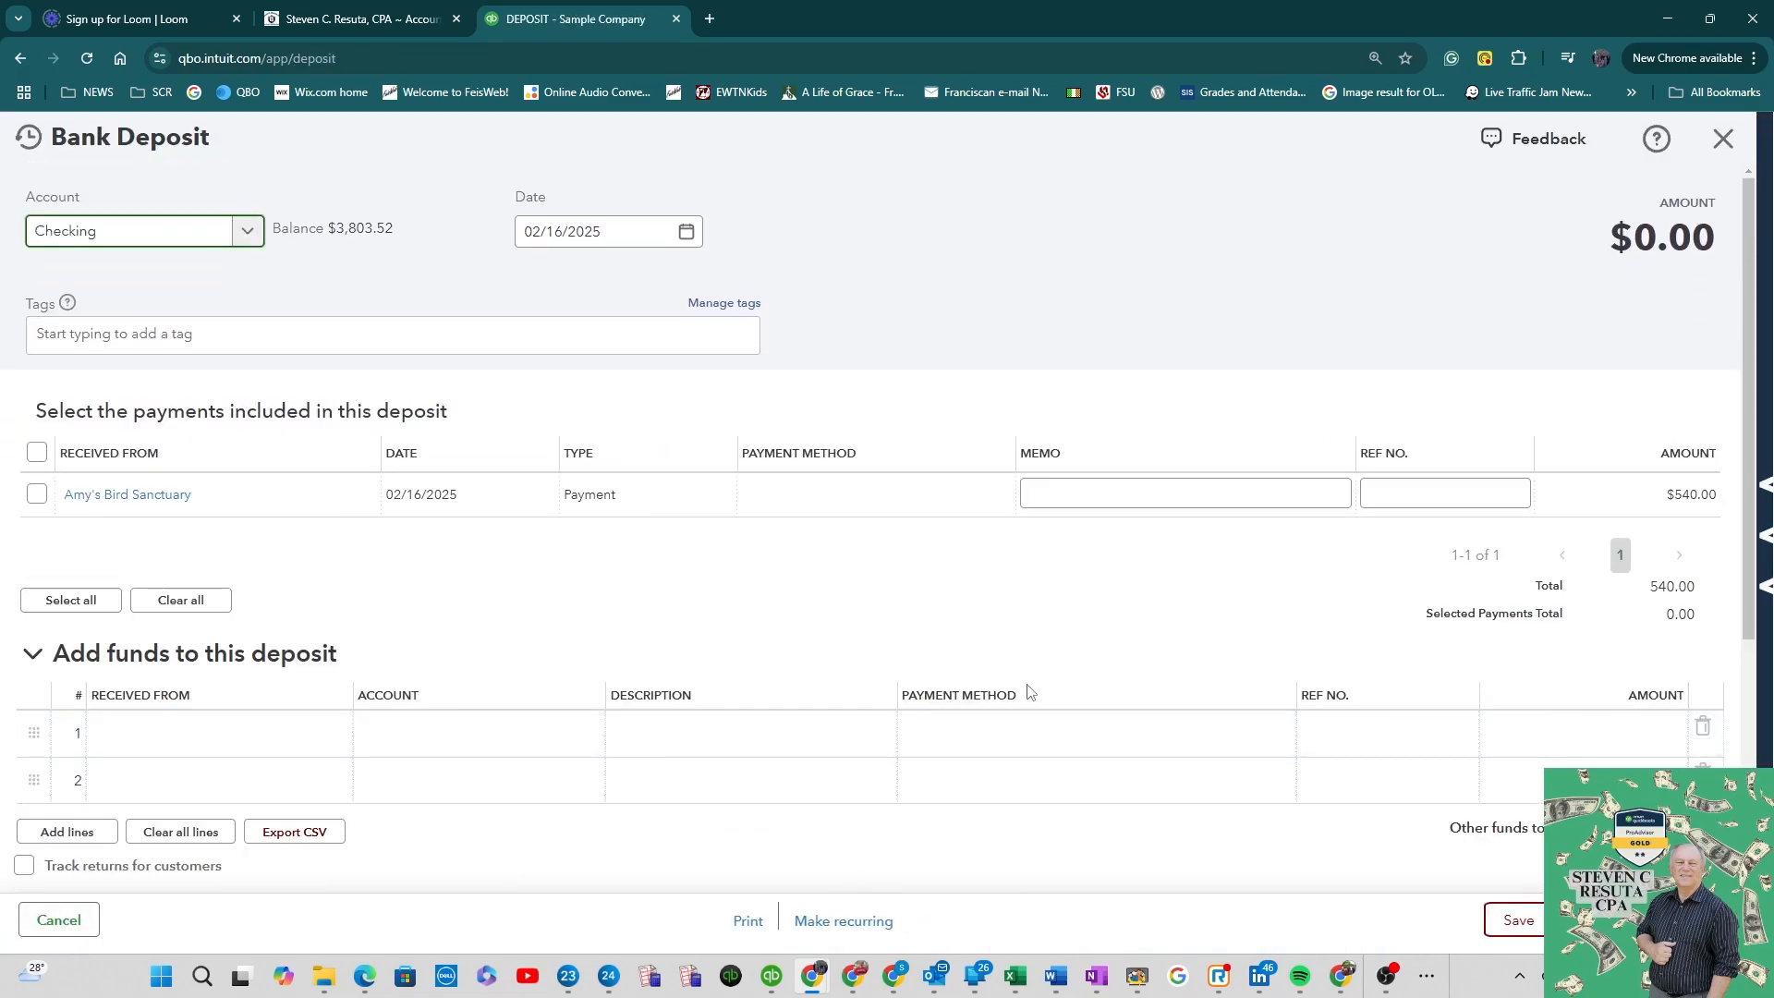
scroll(1029, 691, down, 2)
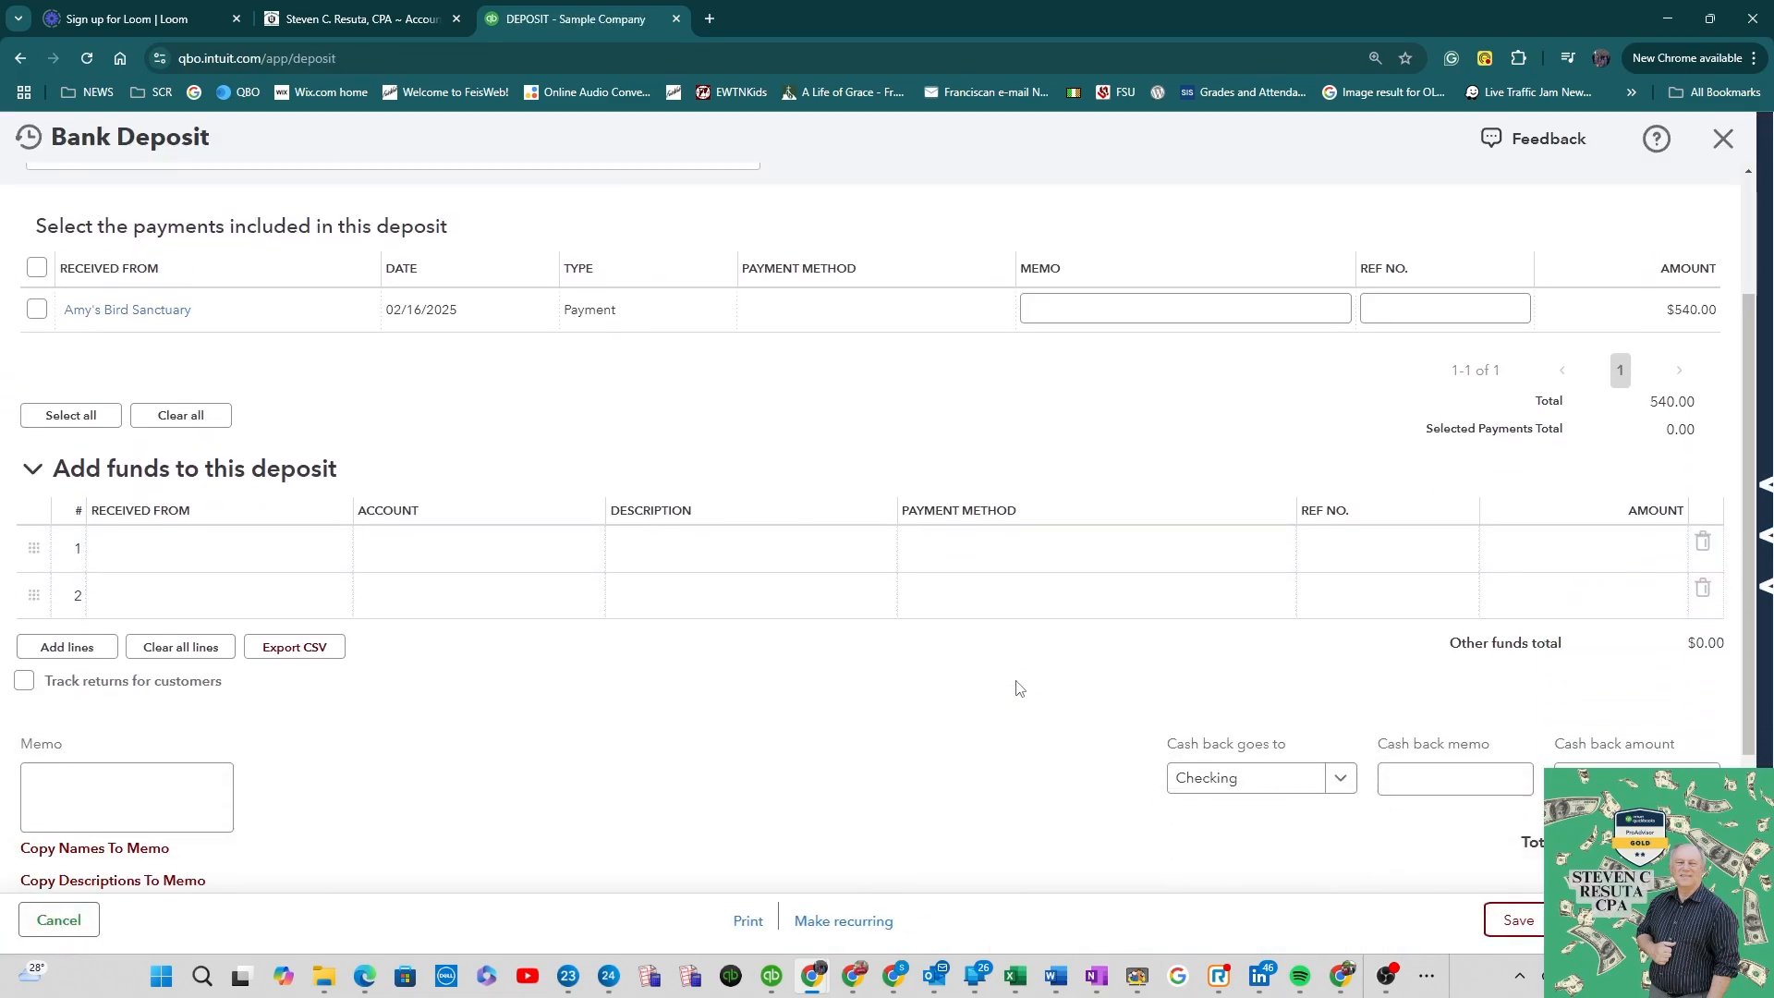
click(37, 314)
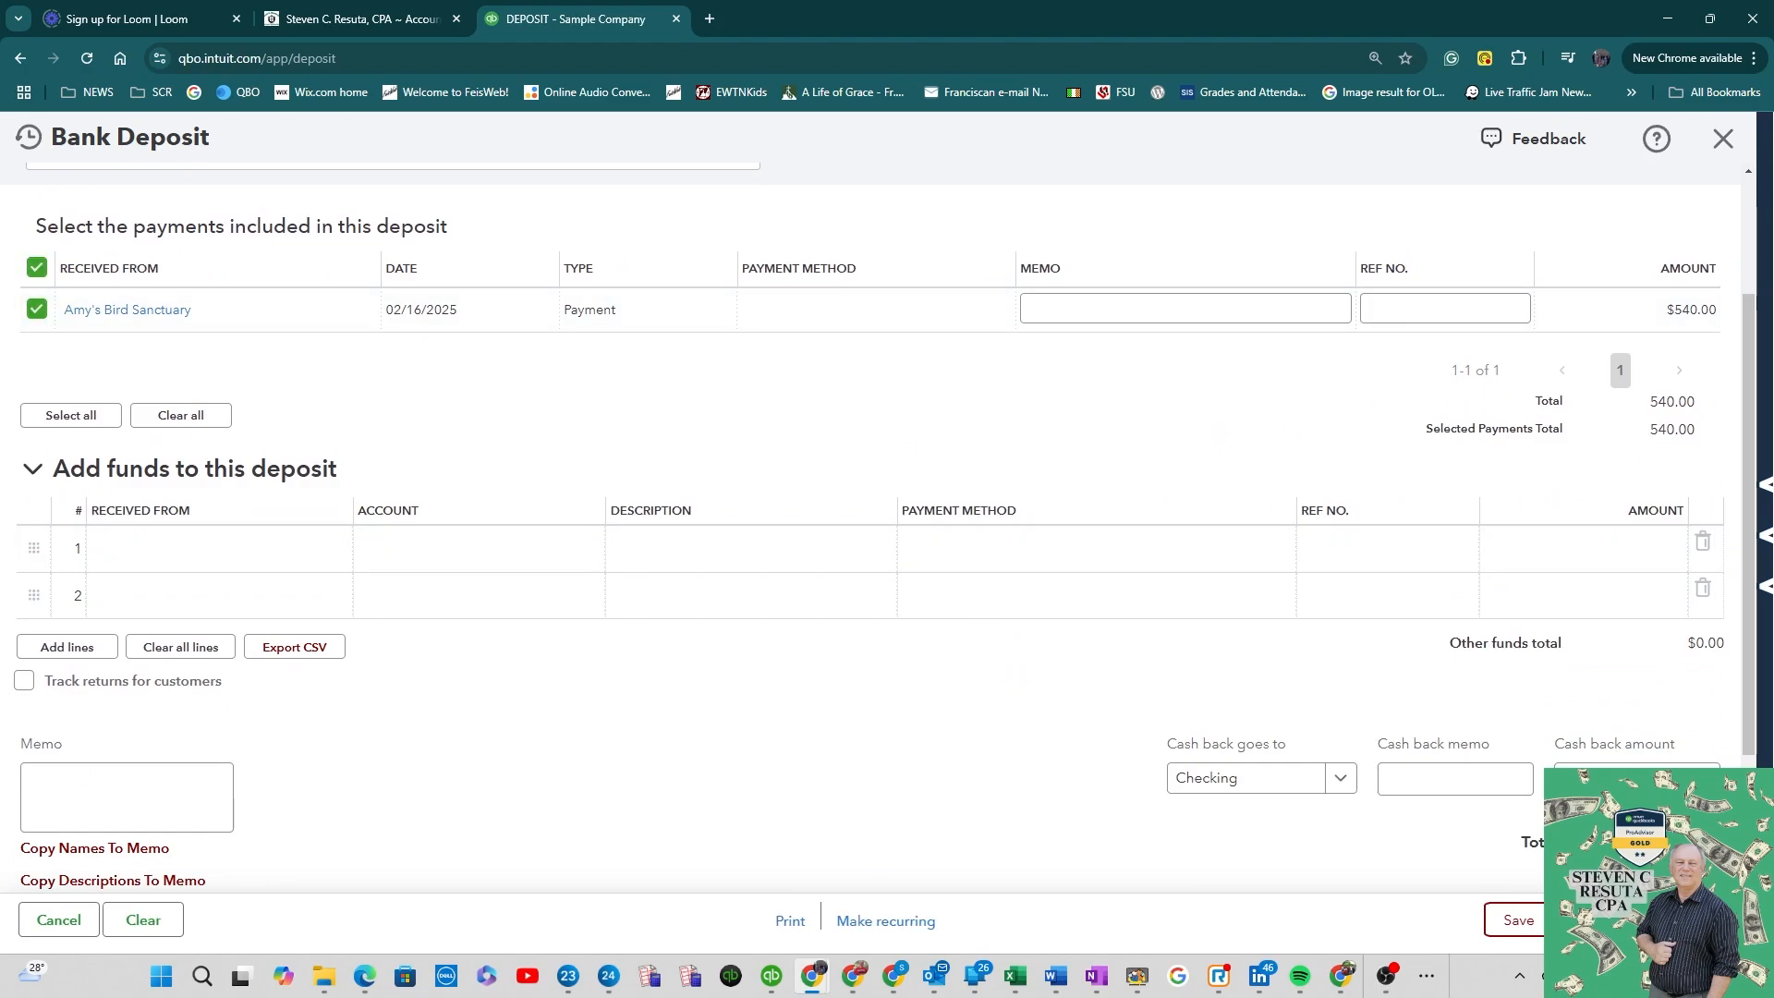
scroll(773, 395, up, 2)
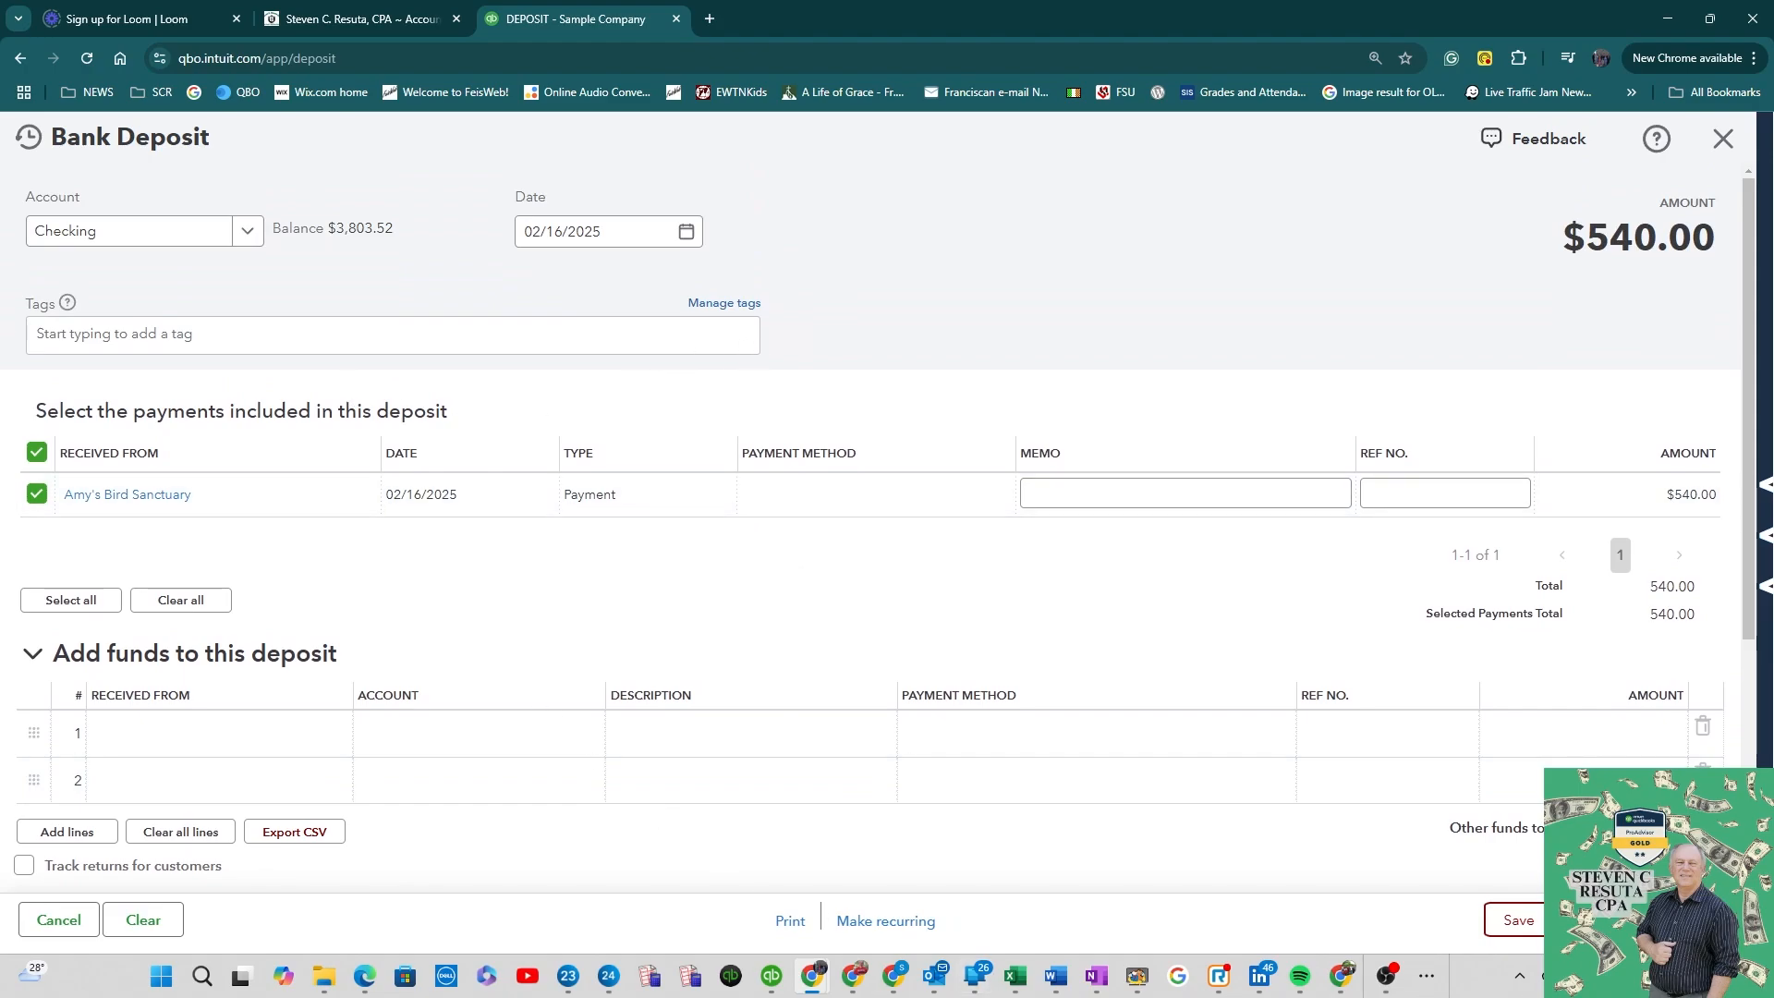
key(ctrl+alt+s)
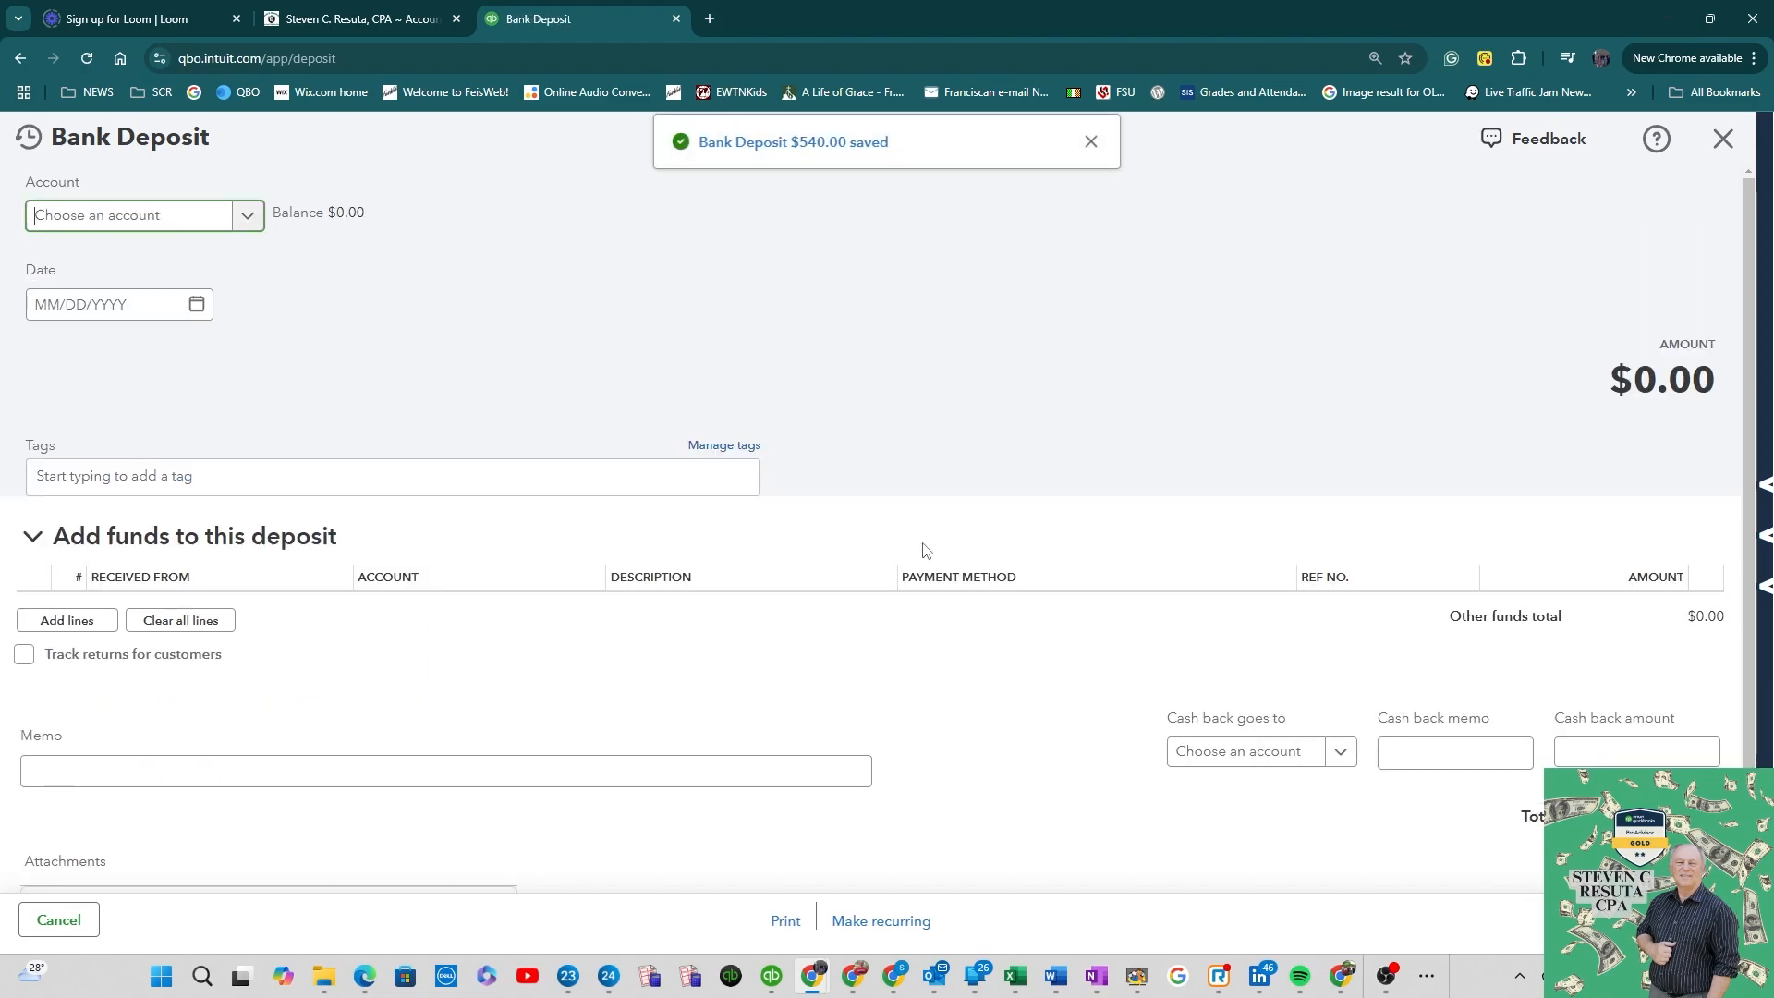
click(1724, 139)
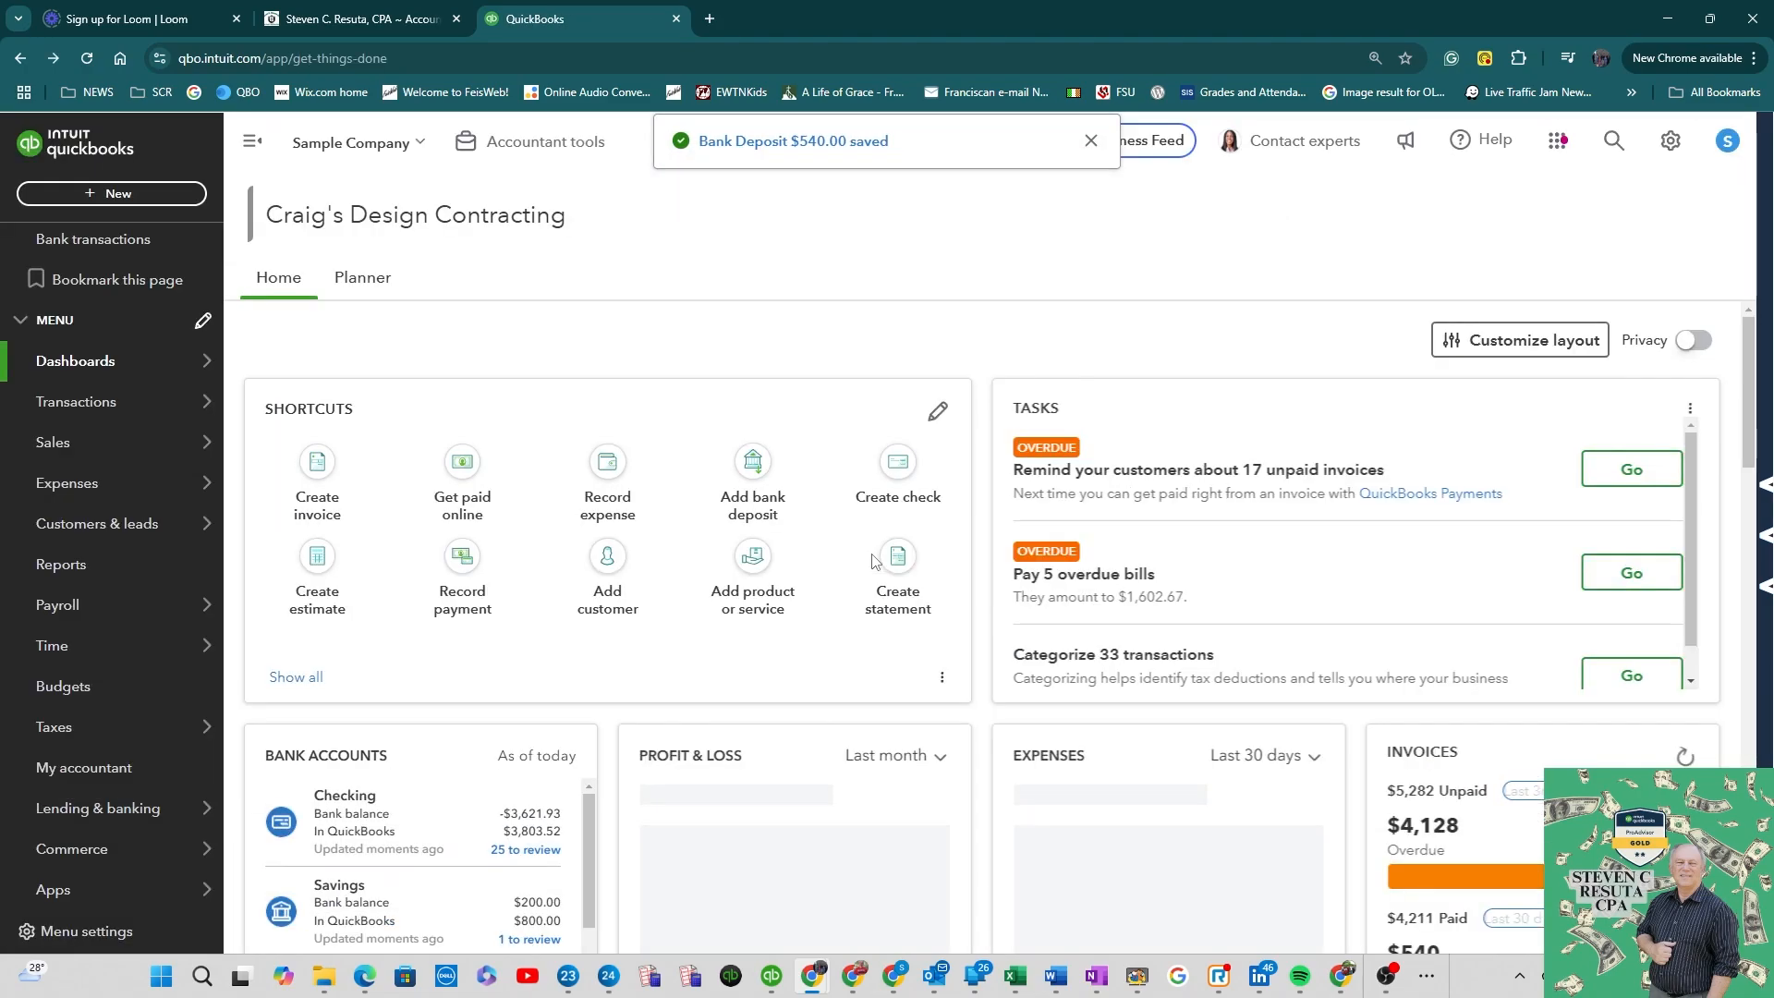
Step: Categorize the Hicks Hardware bank transaction to the Maintenance and Repair account and add it
click(106, 408)
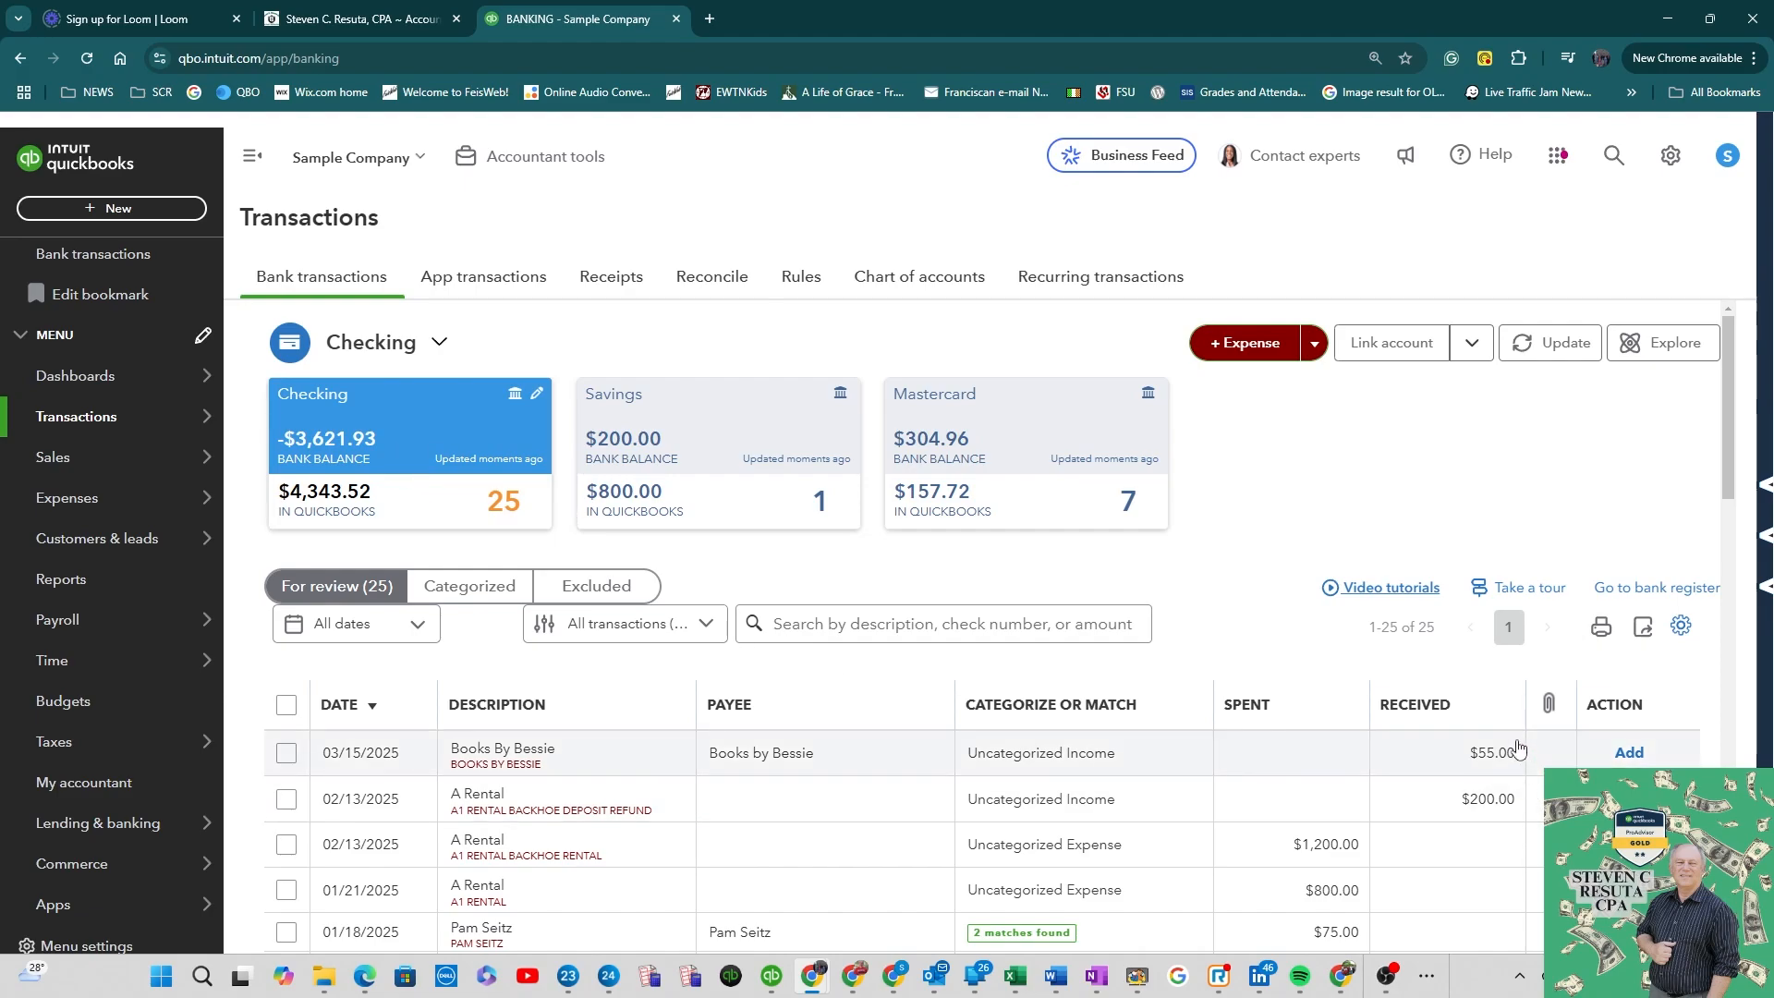
scroll(1358, 740, down, 3)
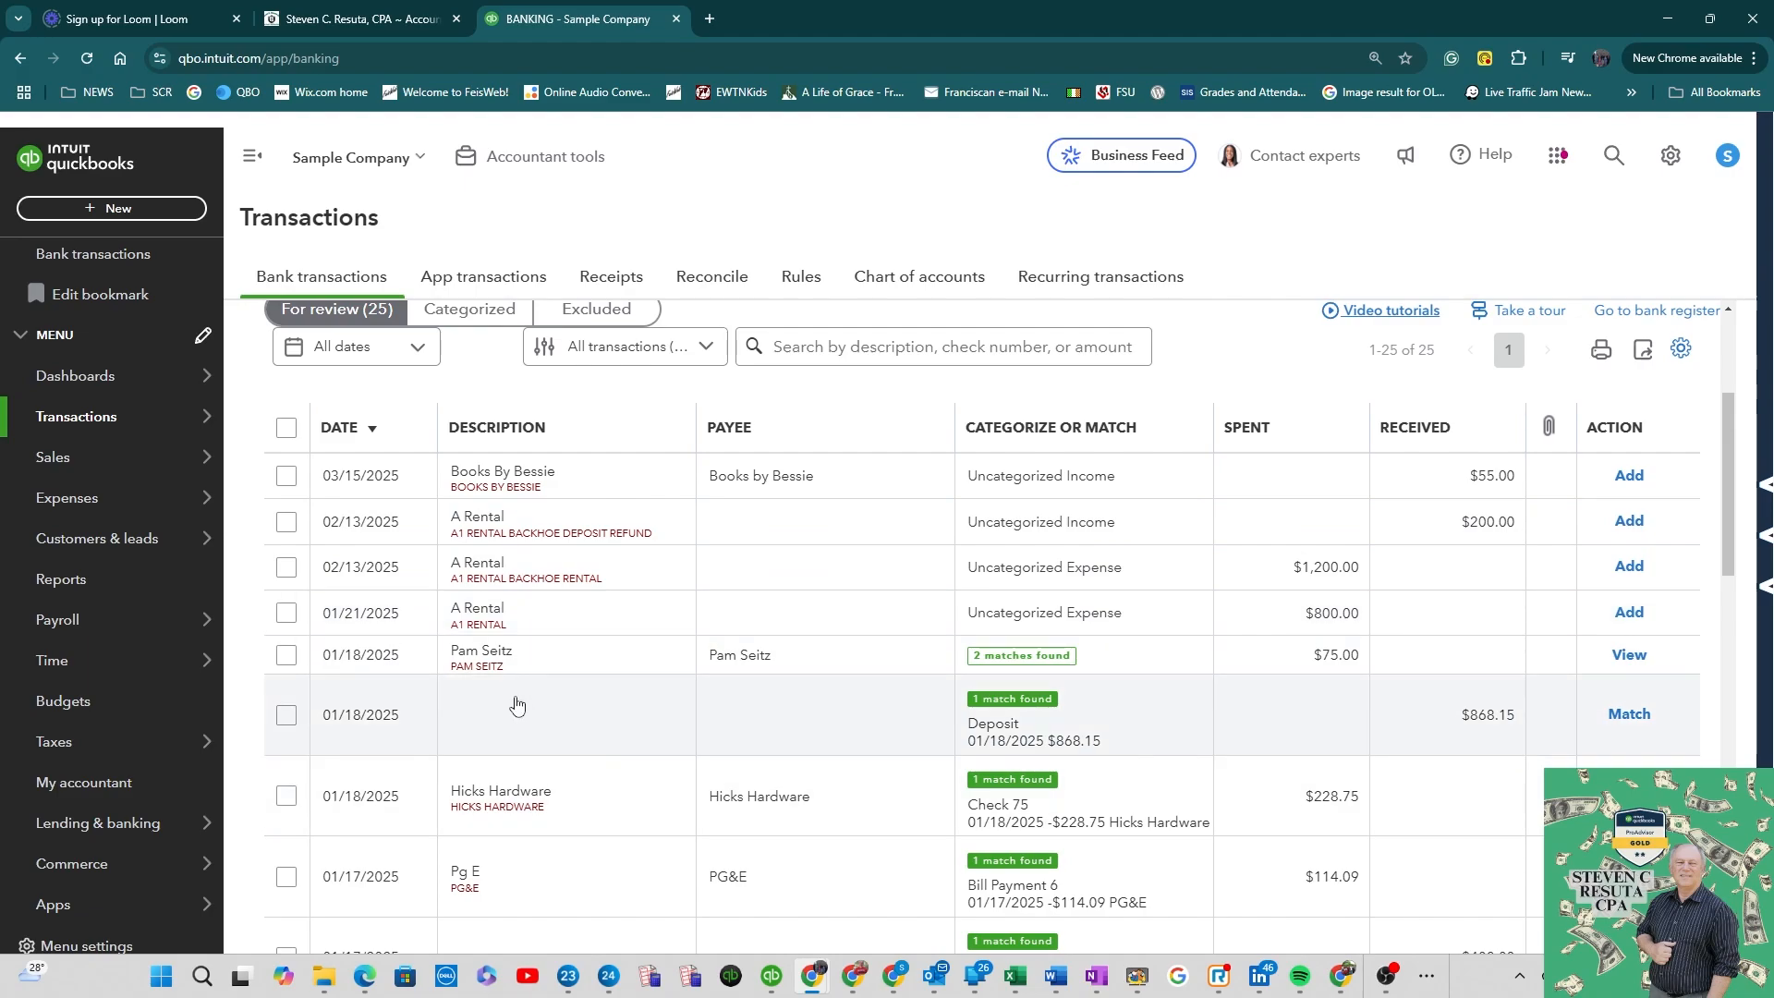
click(519, 818)
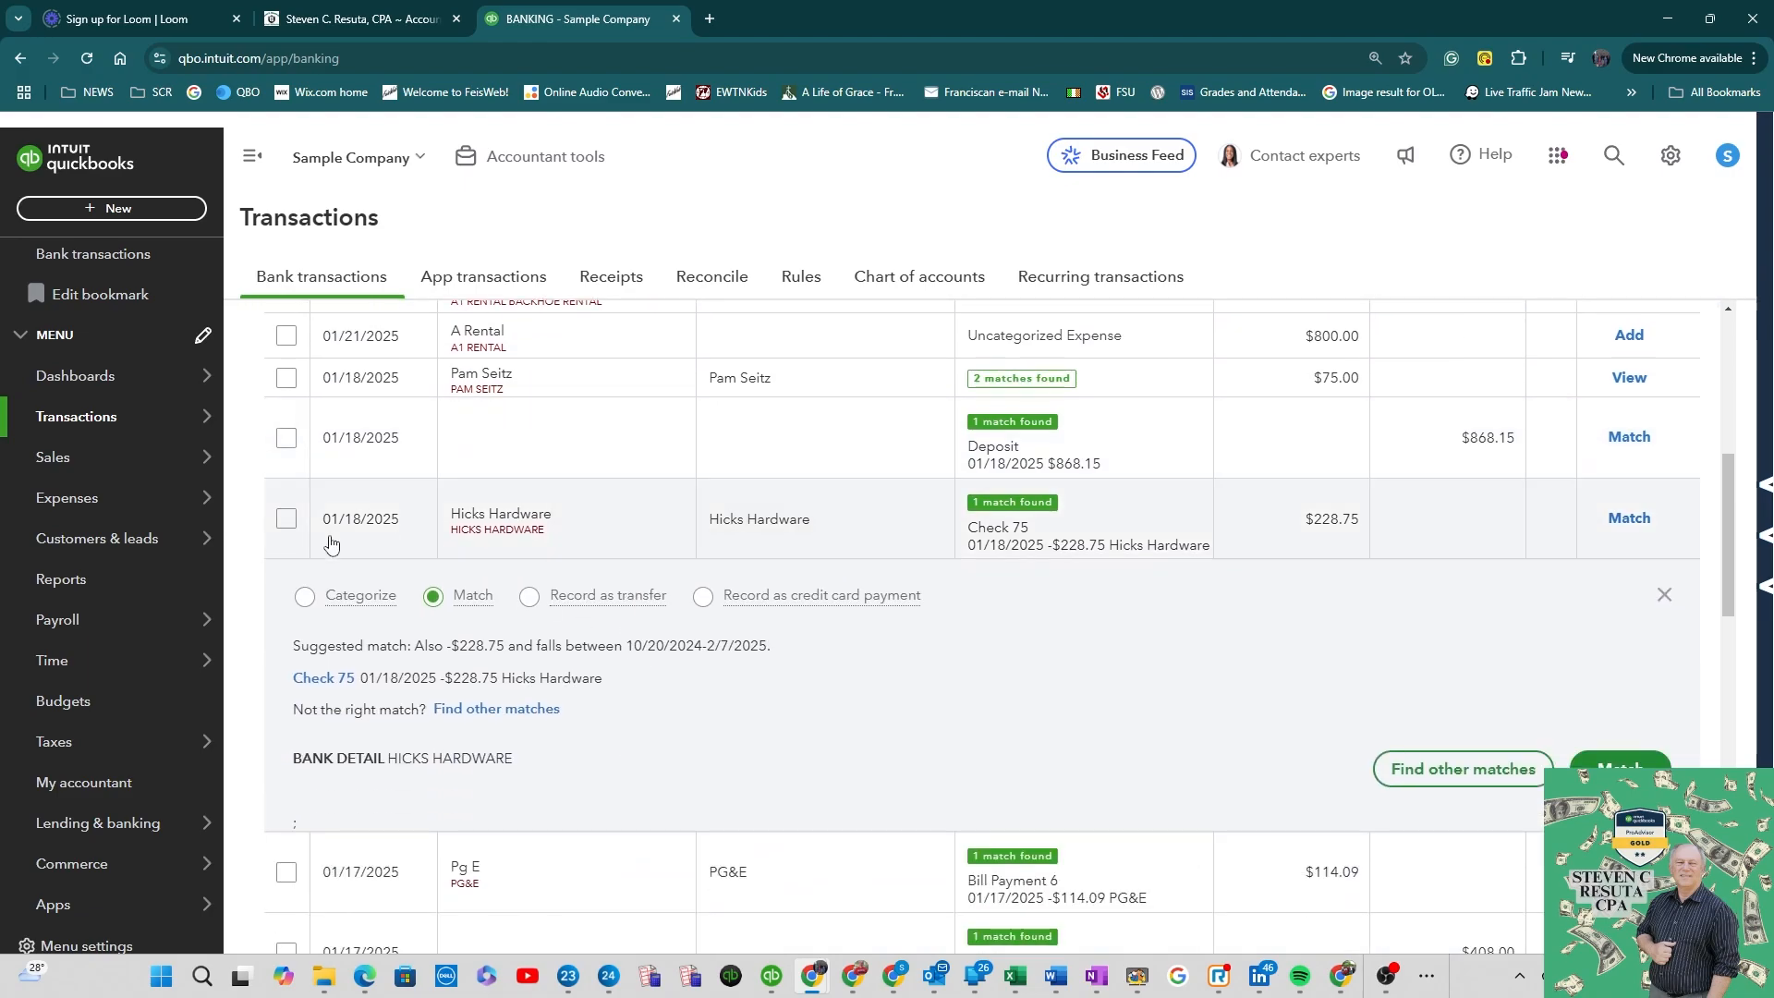
click(335, 610)
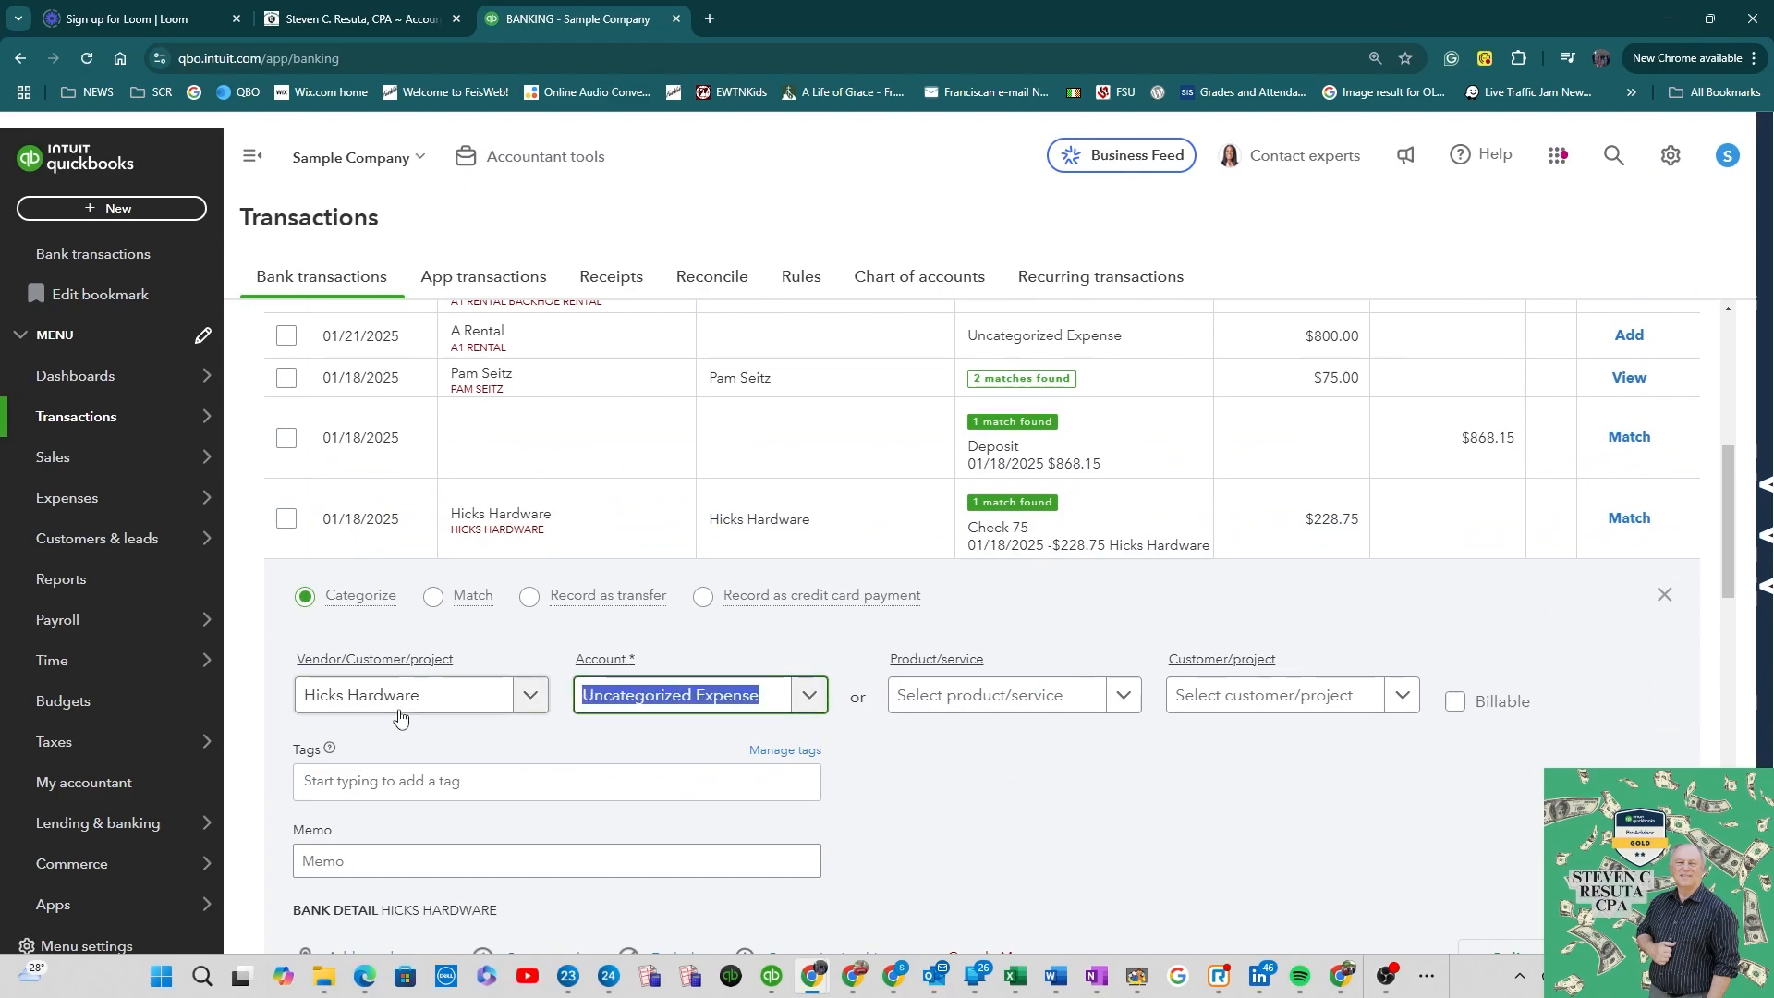
text(rep)
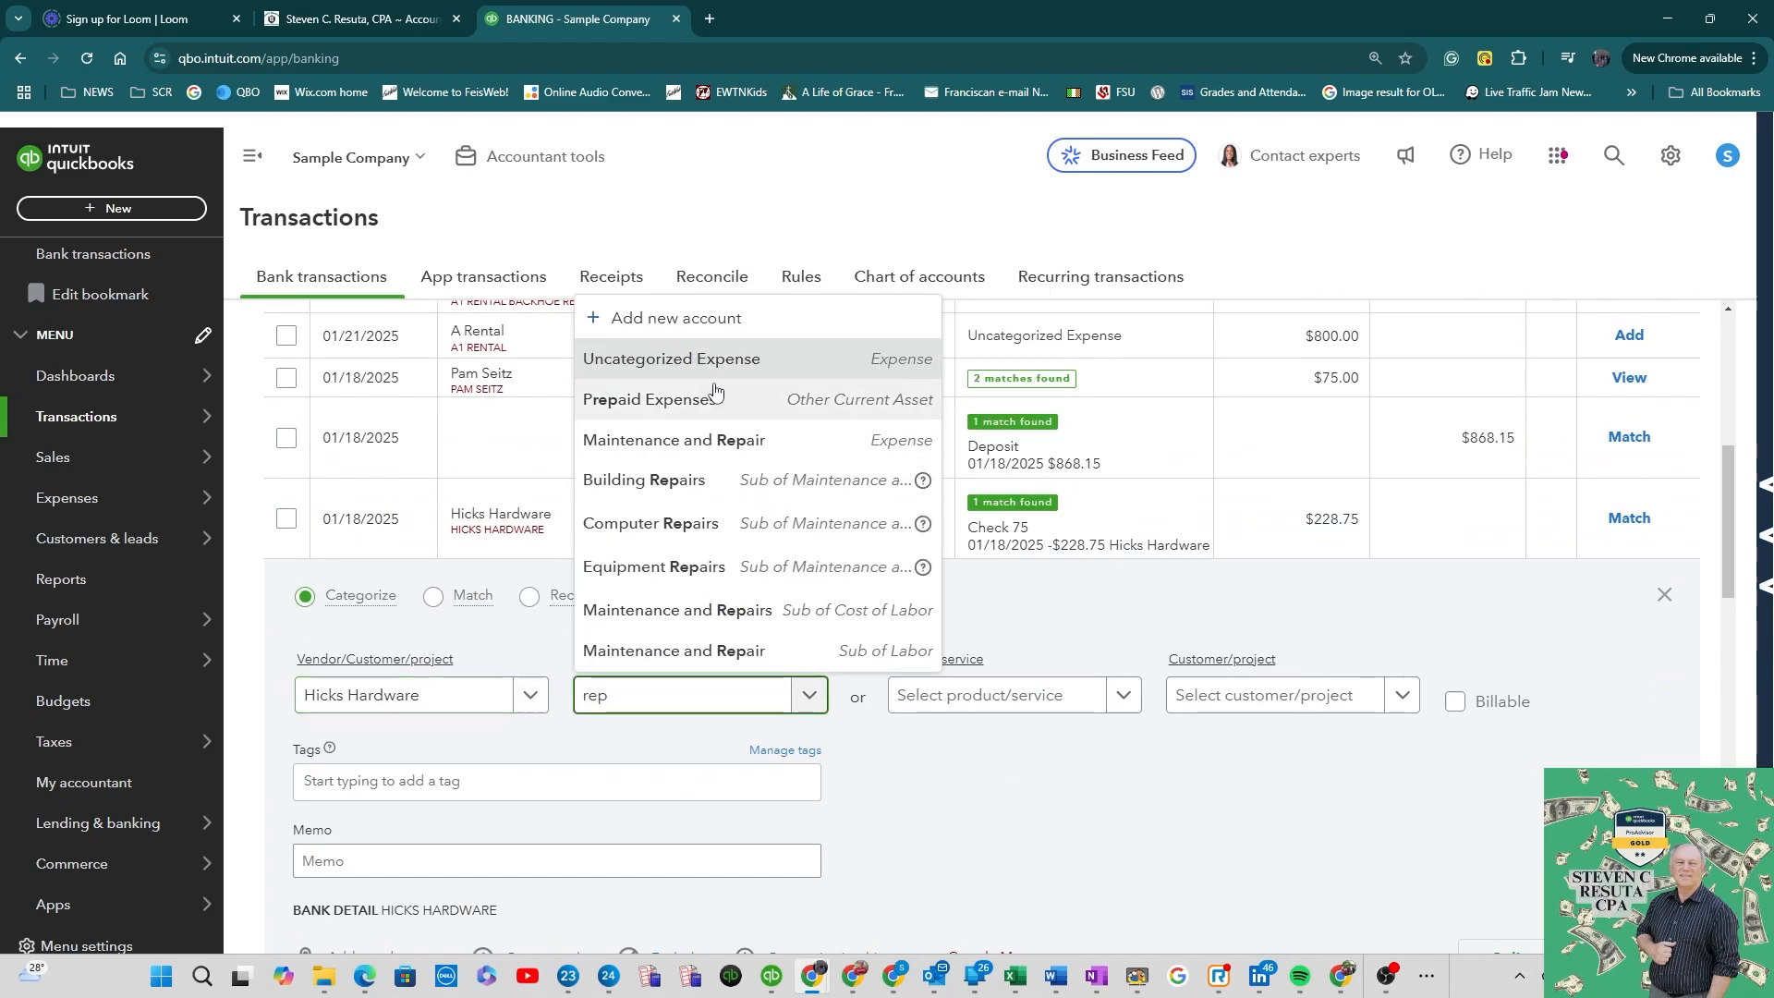
click(729, 440)
scroll(1624, 868, down, 1)
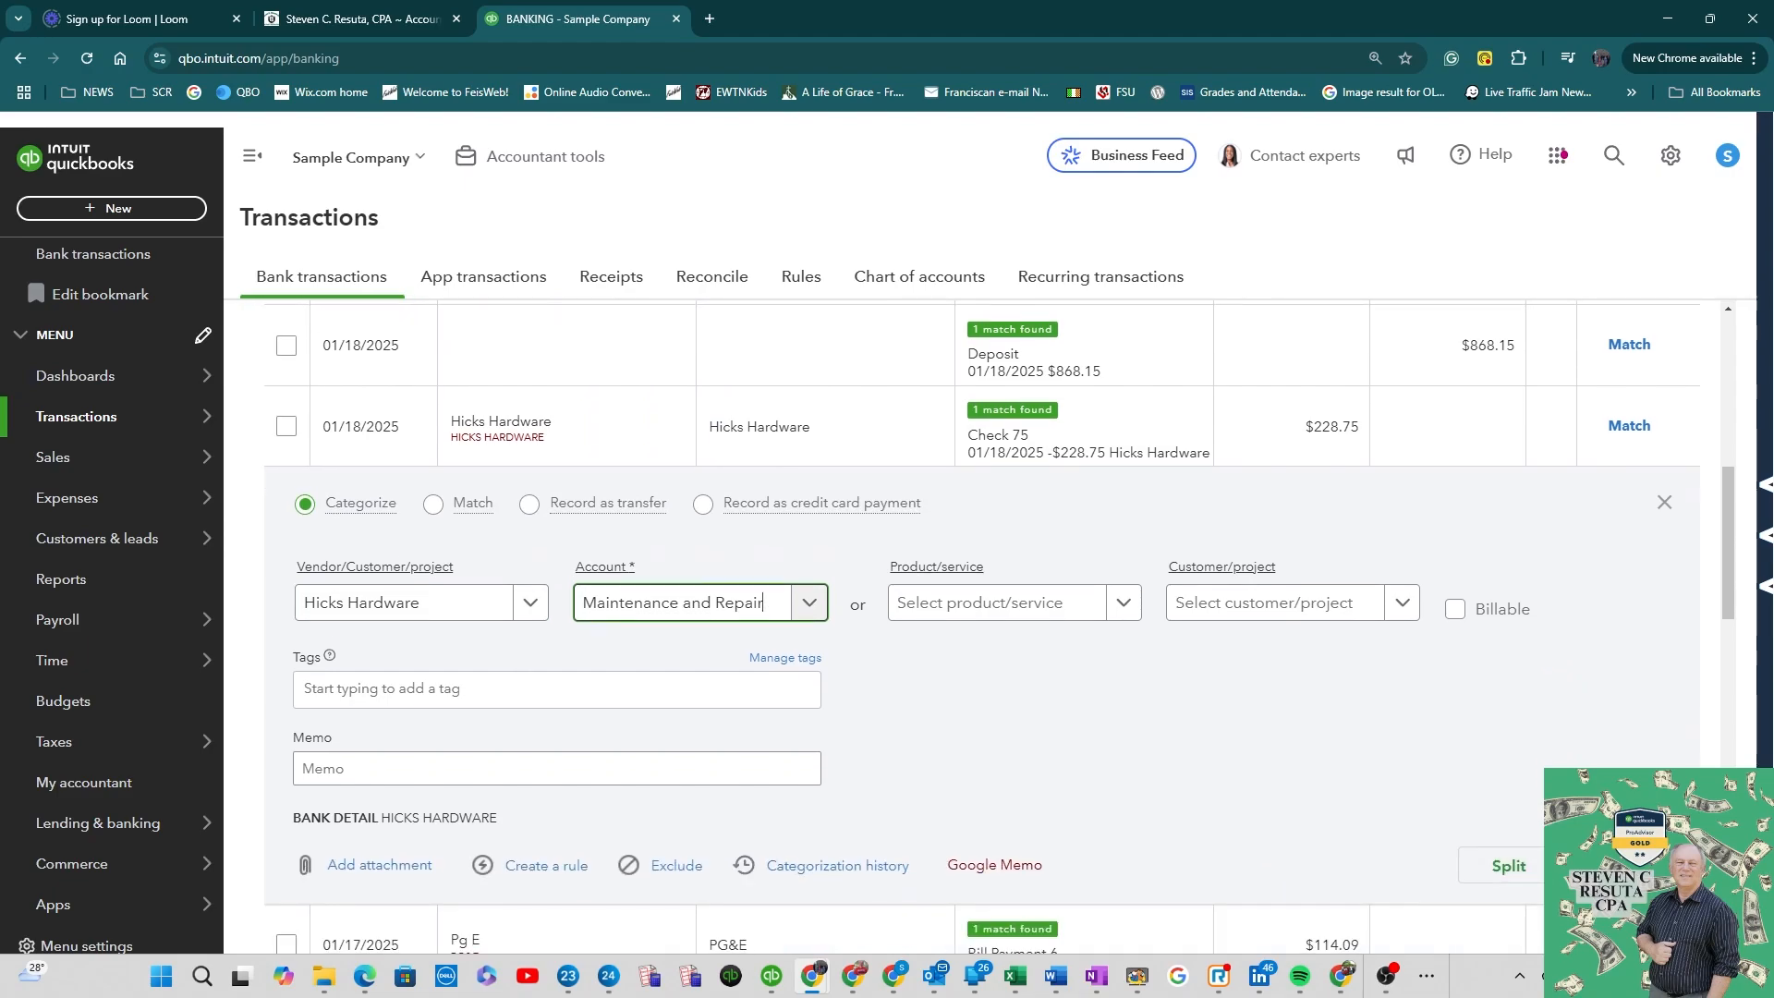
click(1623, 865)
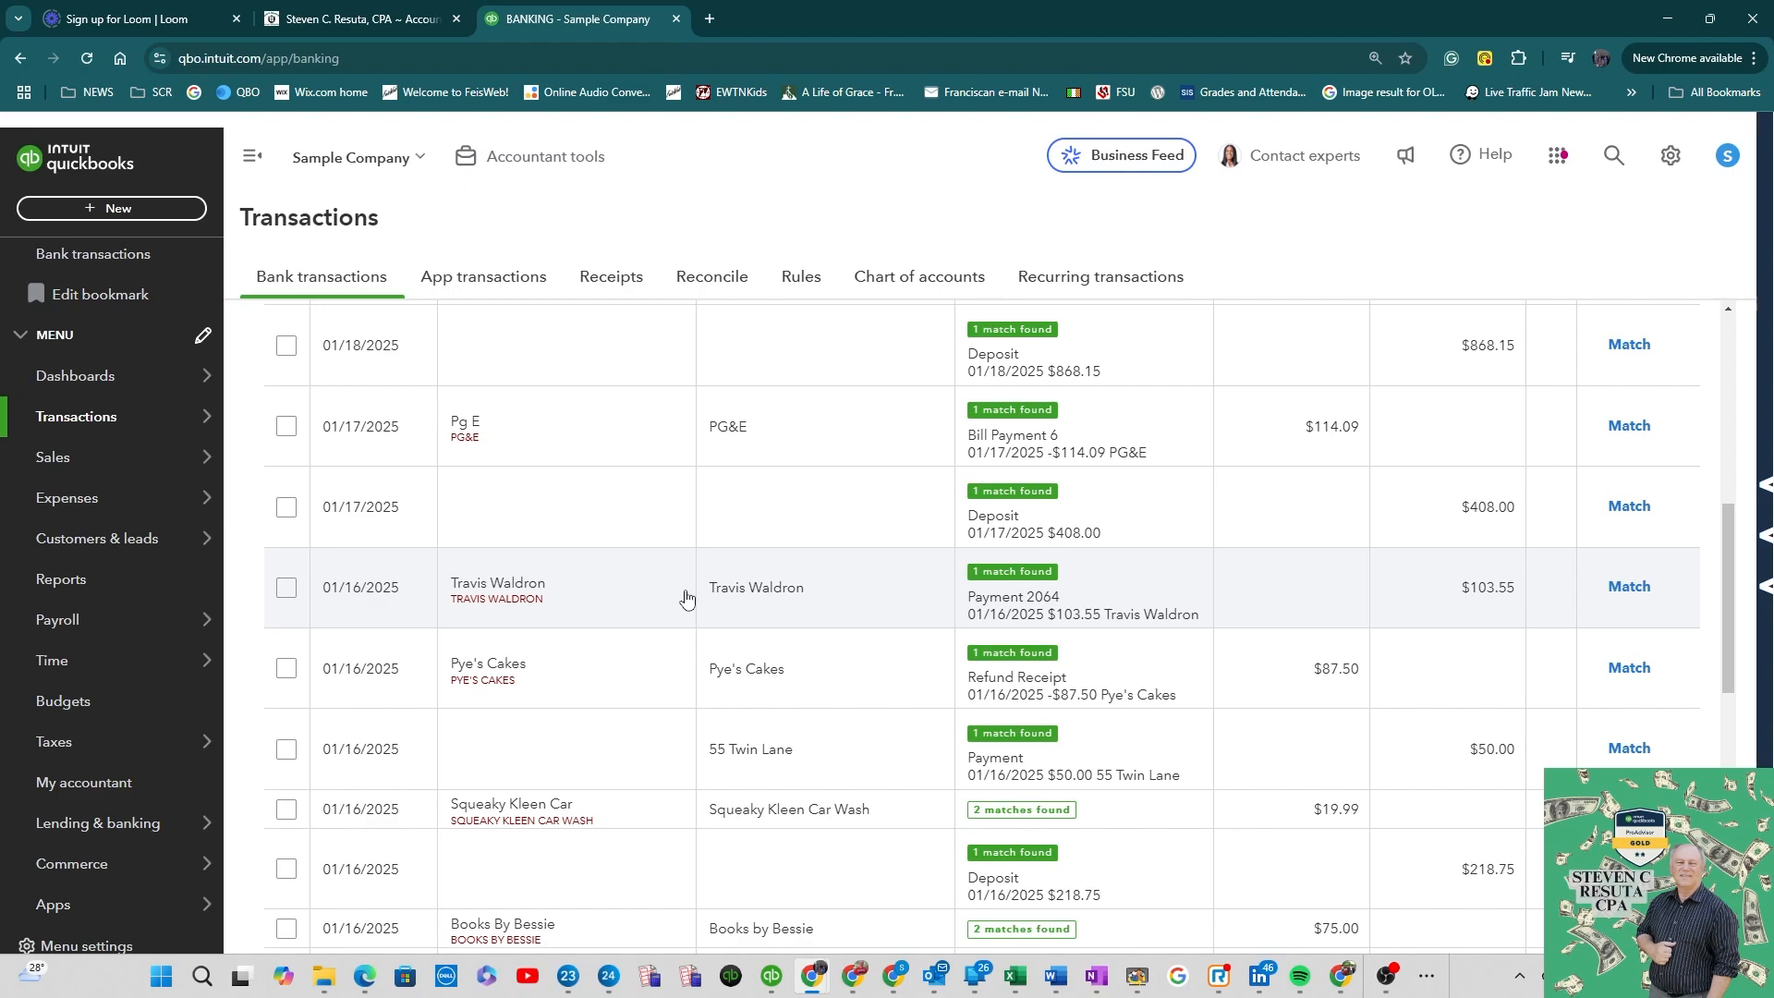
Step: Open the customer list filtered to overdue invoices and review the overdue customers
scroll(918, 591, up, 10)
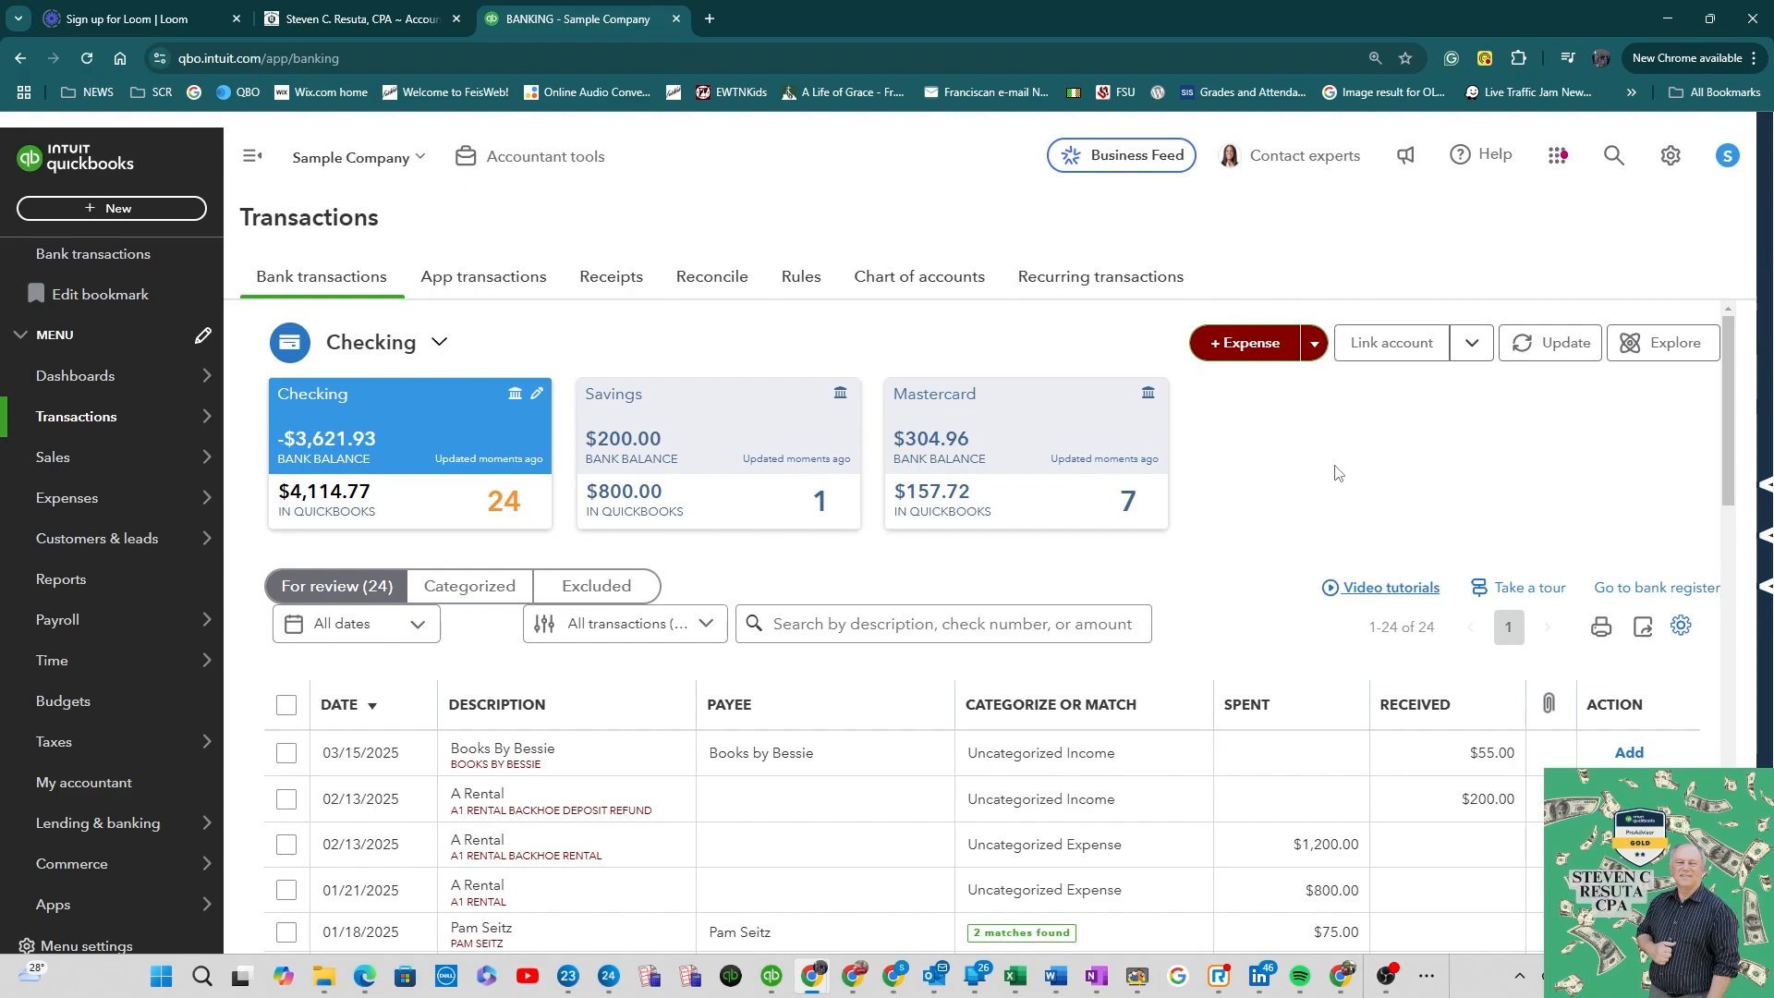
mouse_move(178, 407)
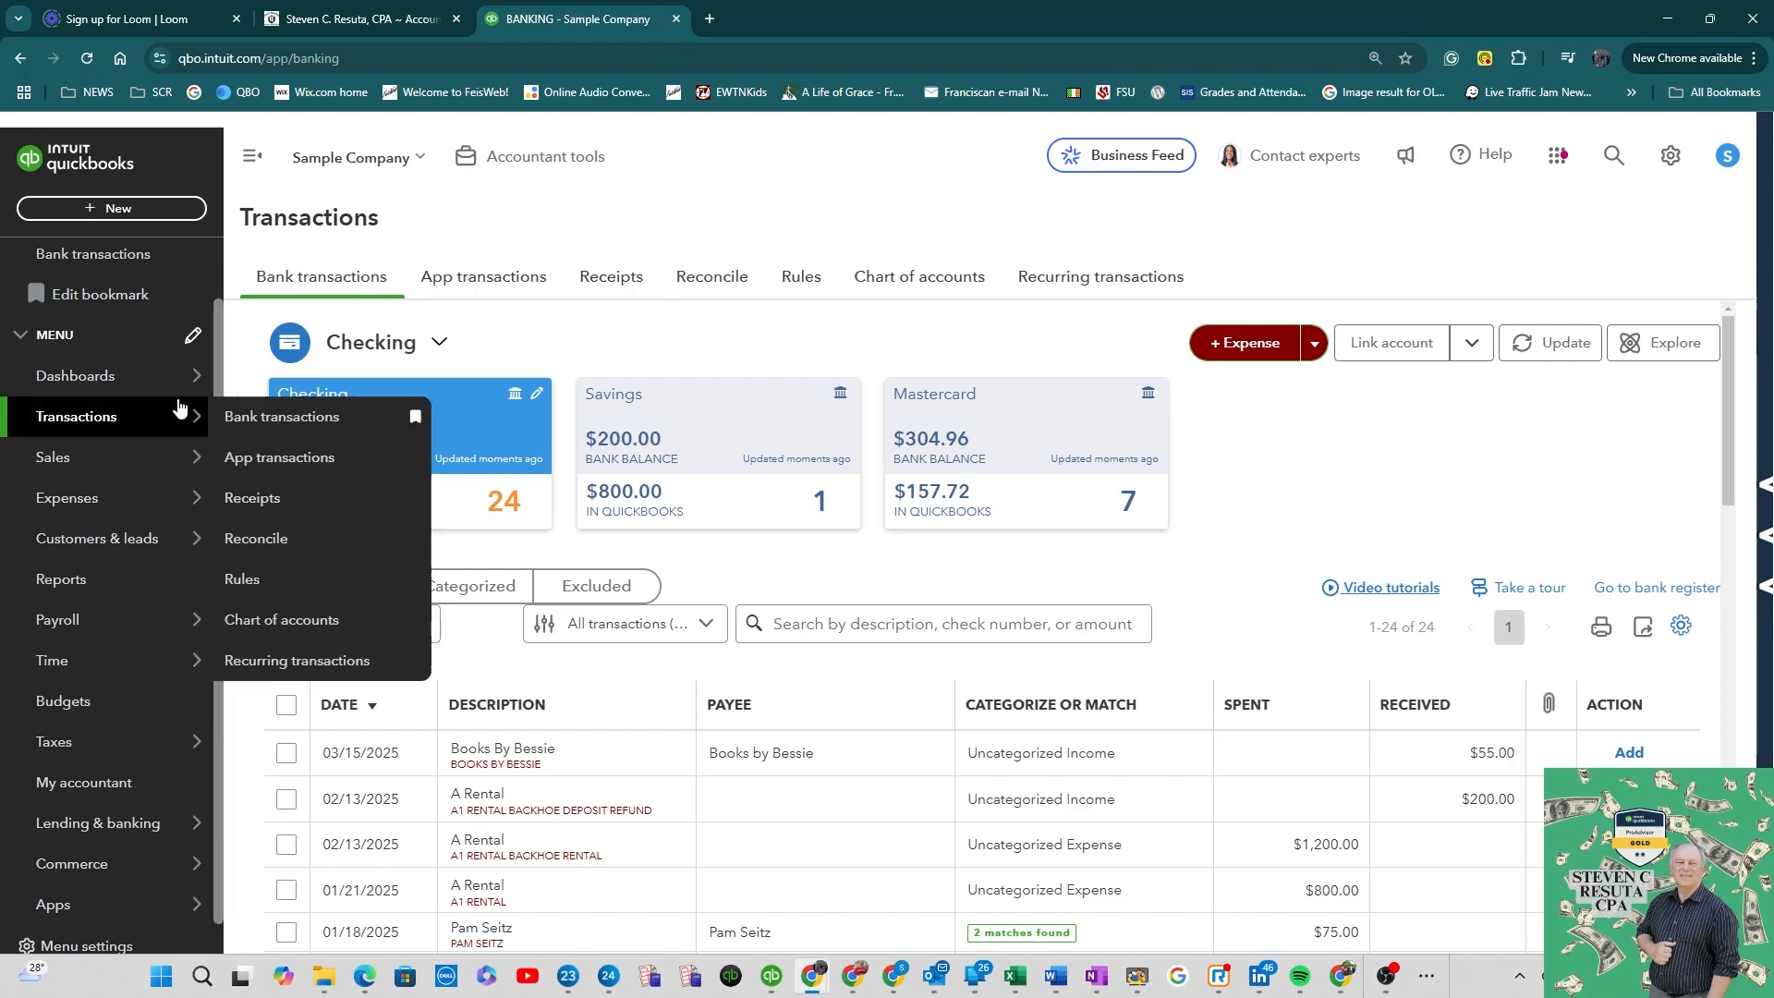
click(93, 540)
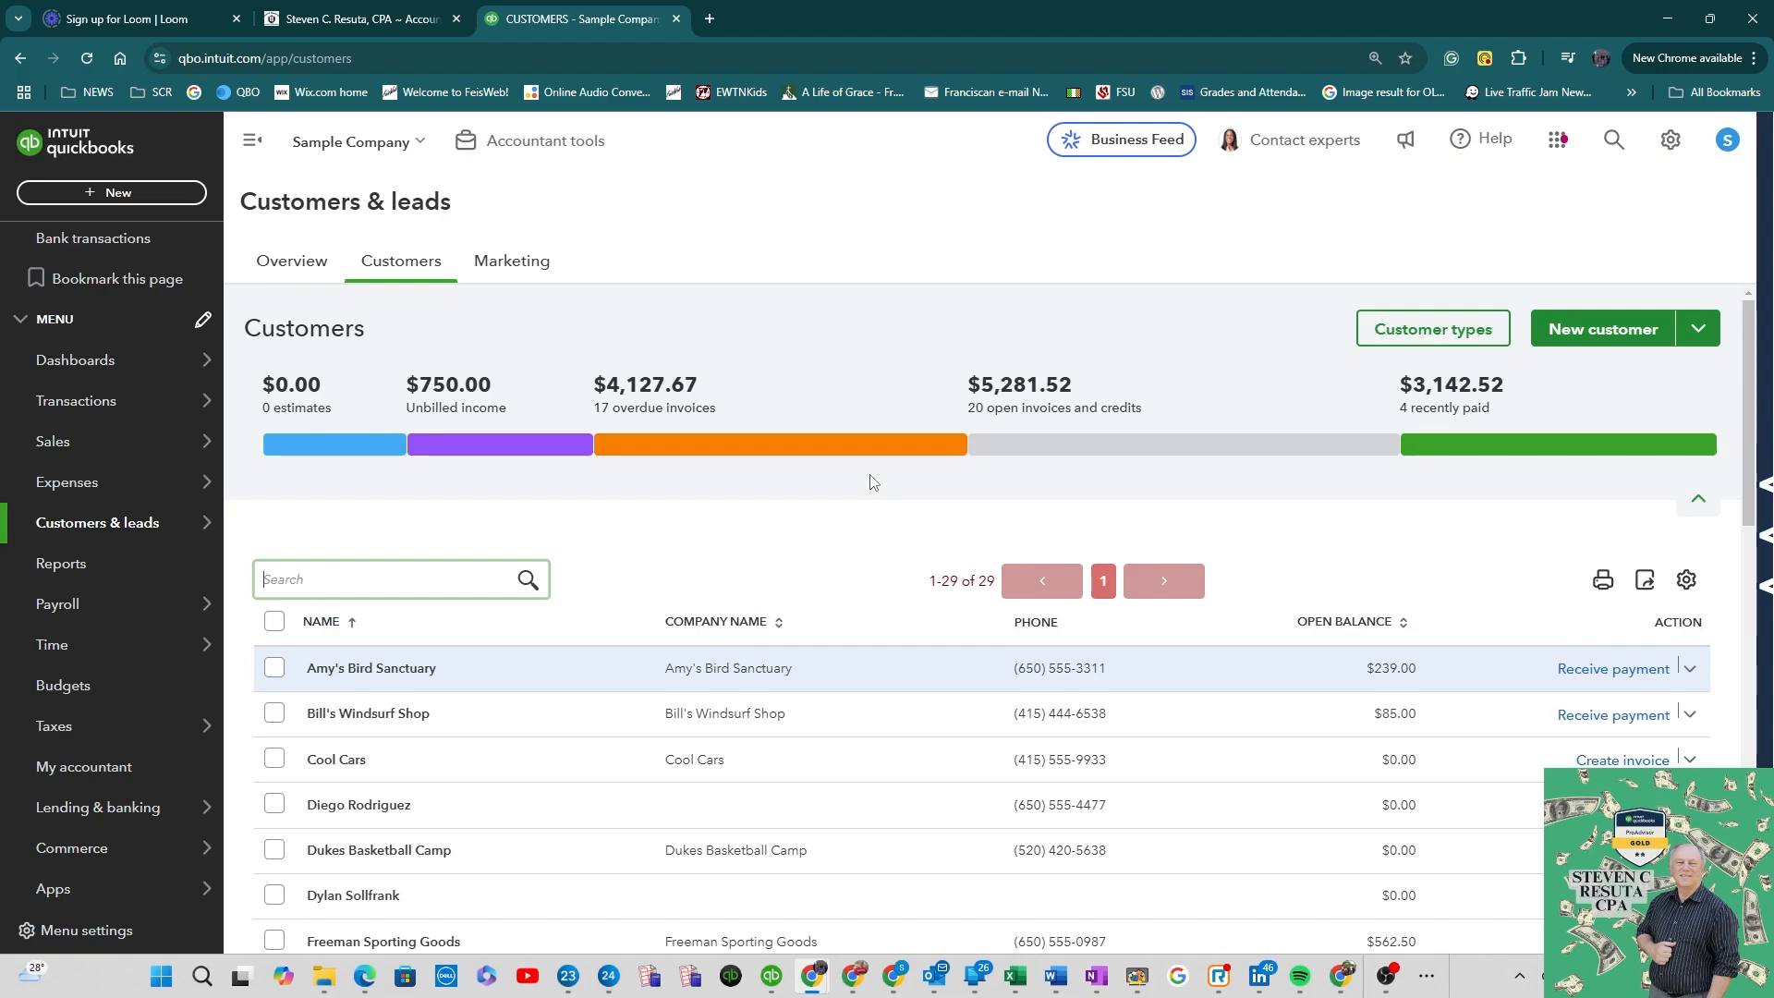
click(782, 451)
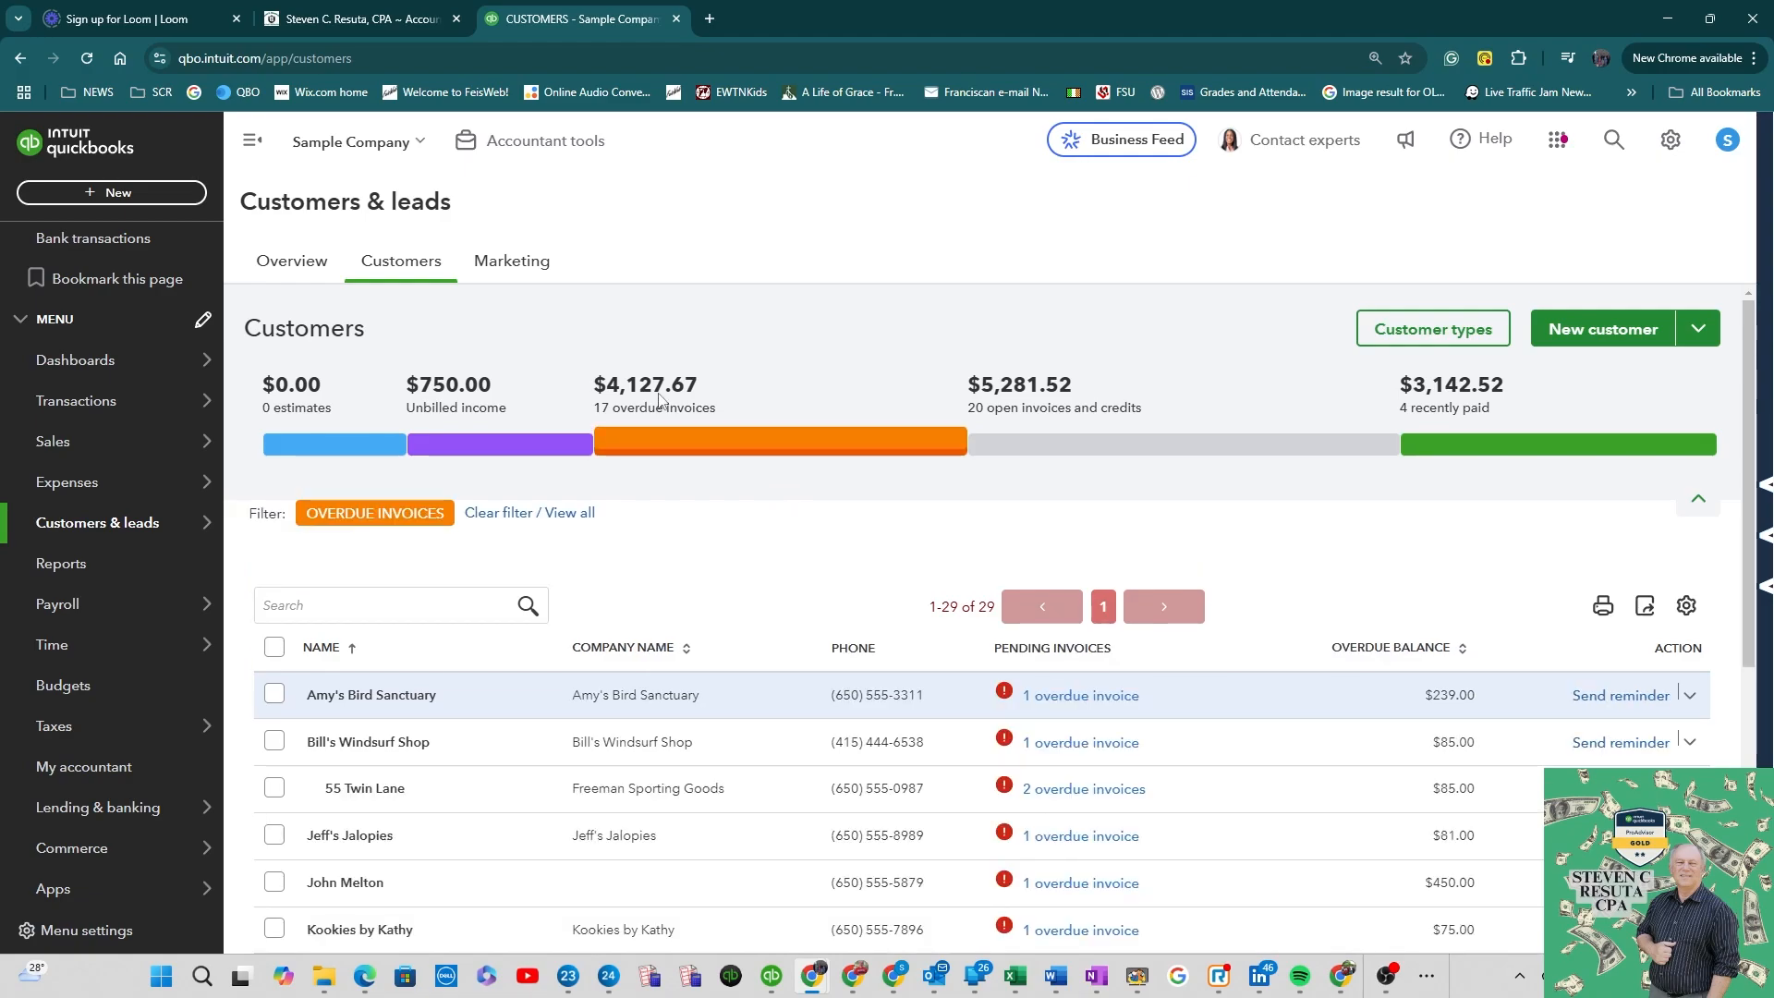
scroll(756, 499, down, 2)
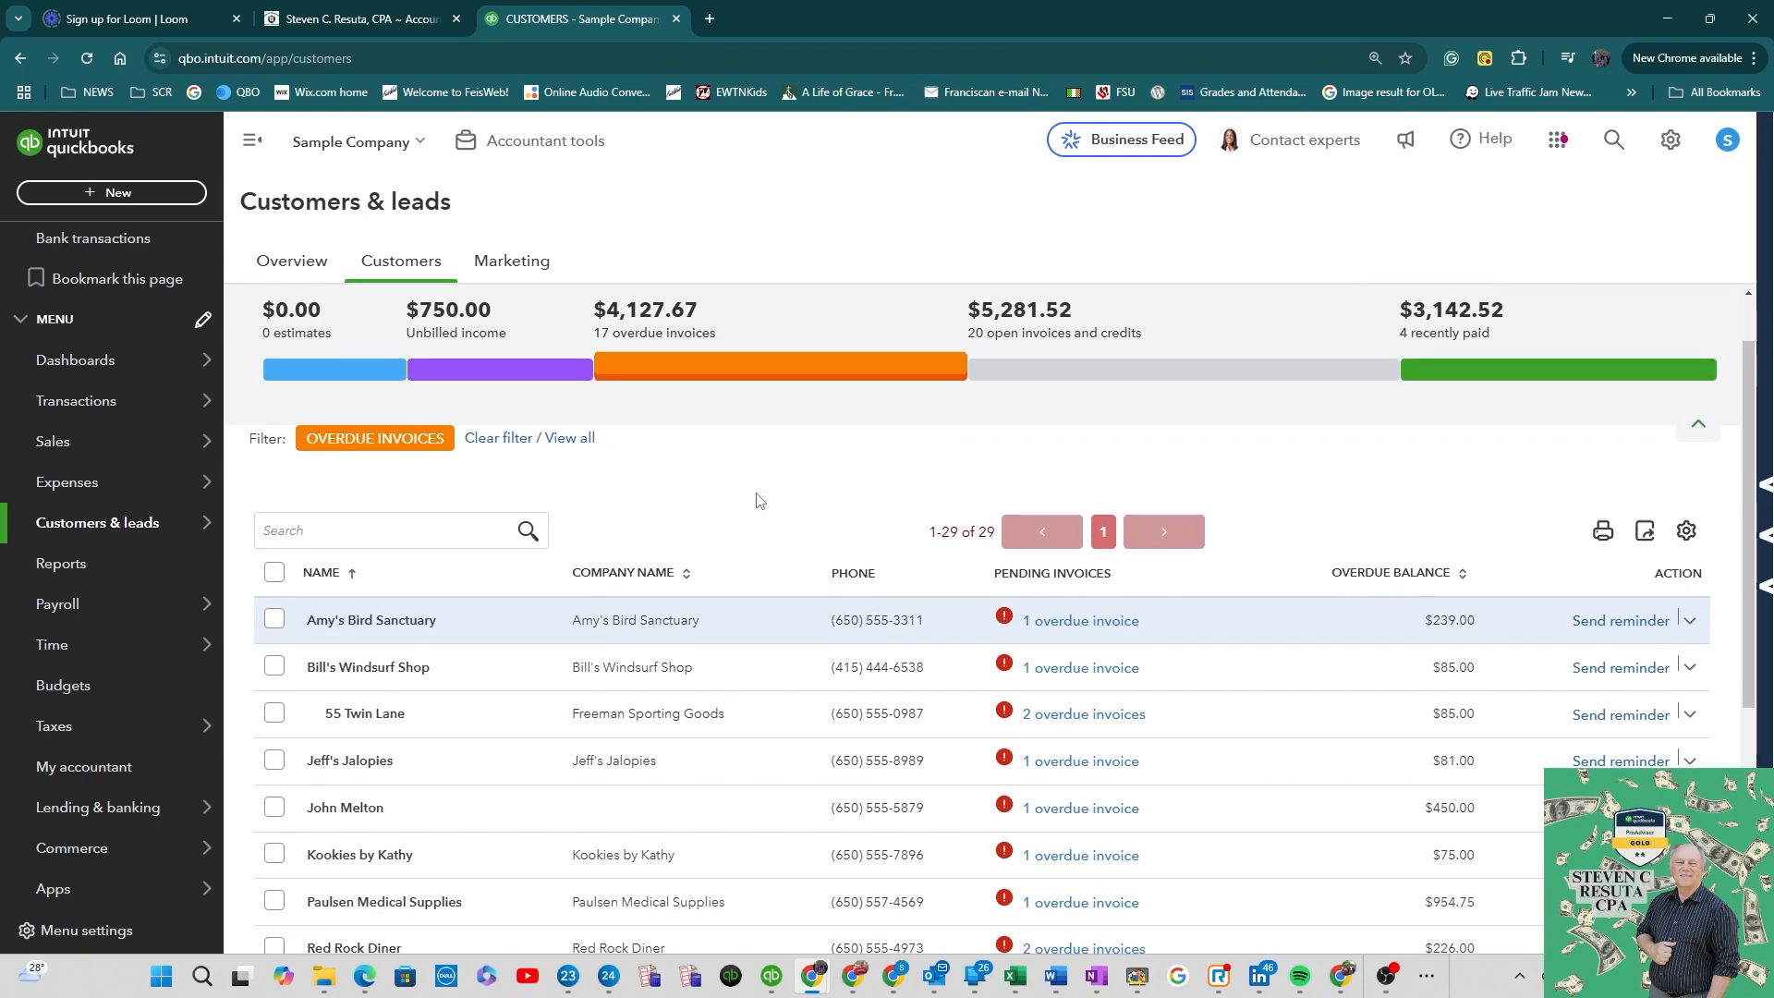
scroll(756, 499, down, 2)
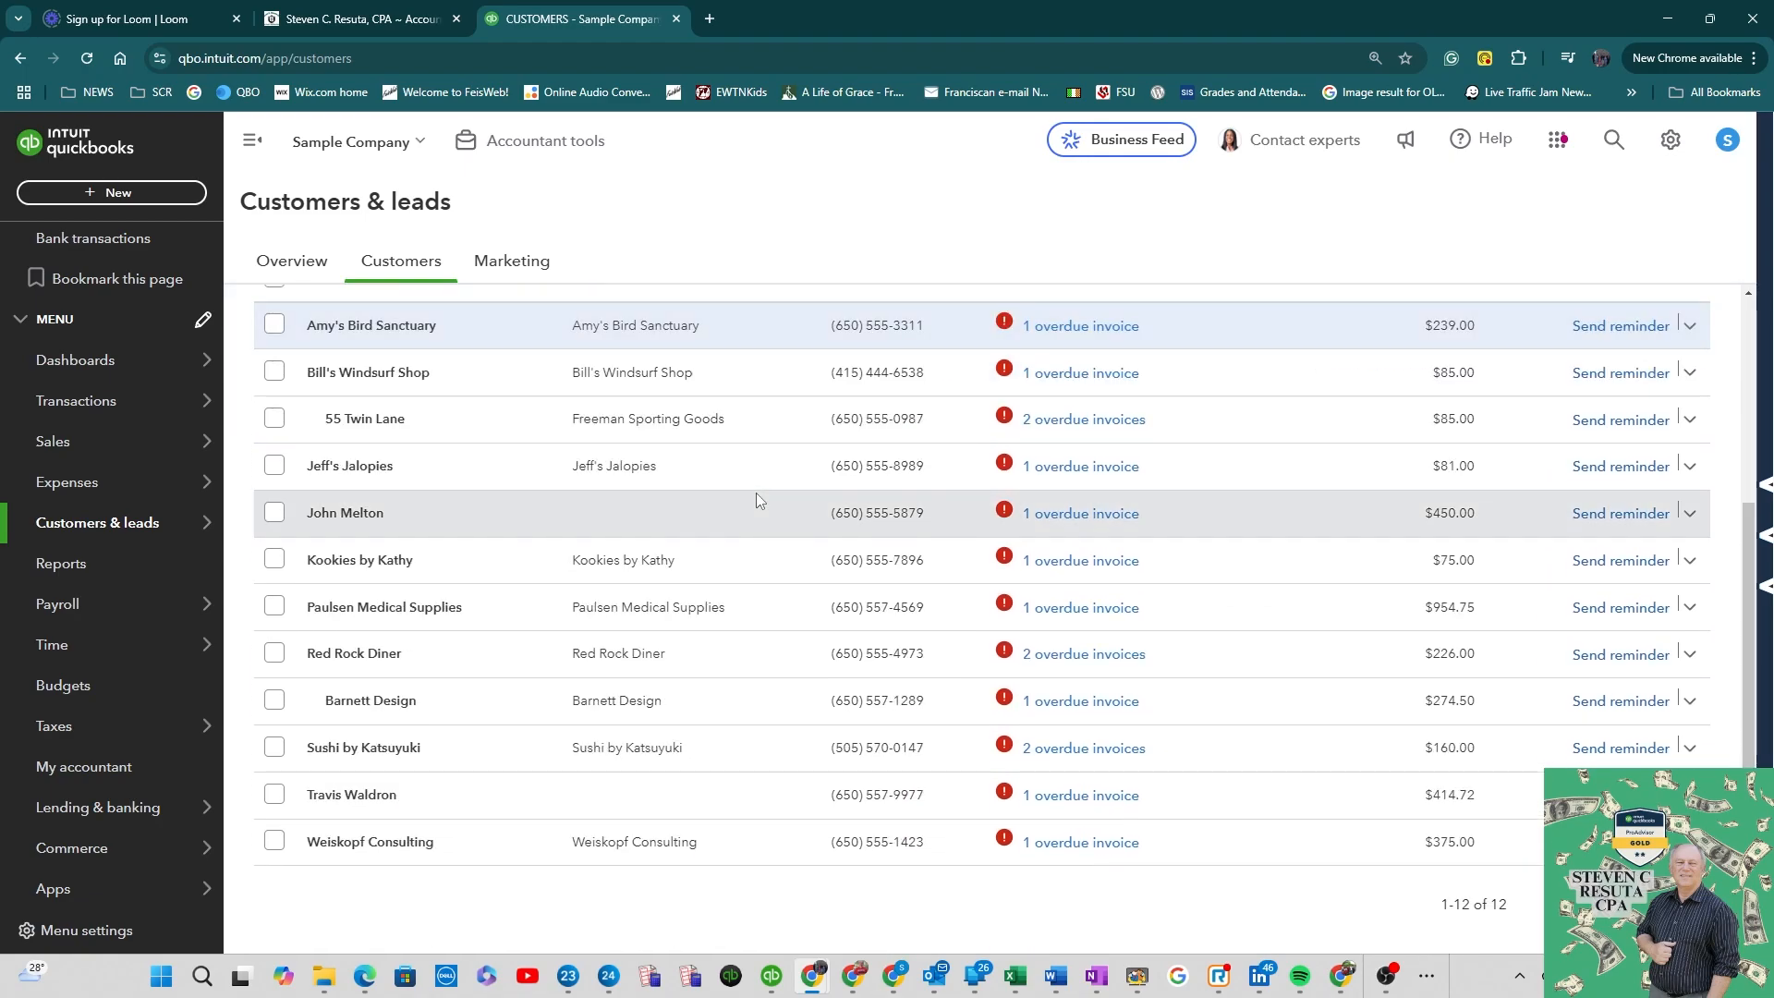
click(1621, 325)
click(871, 653)
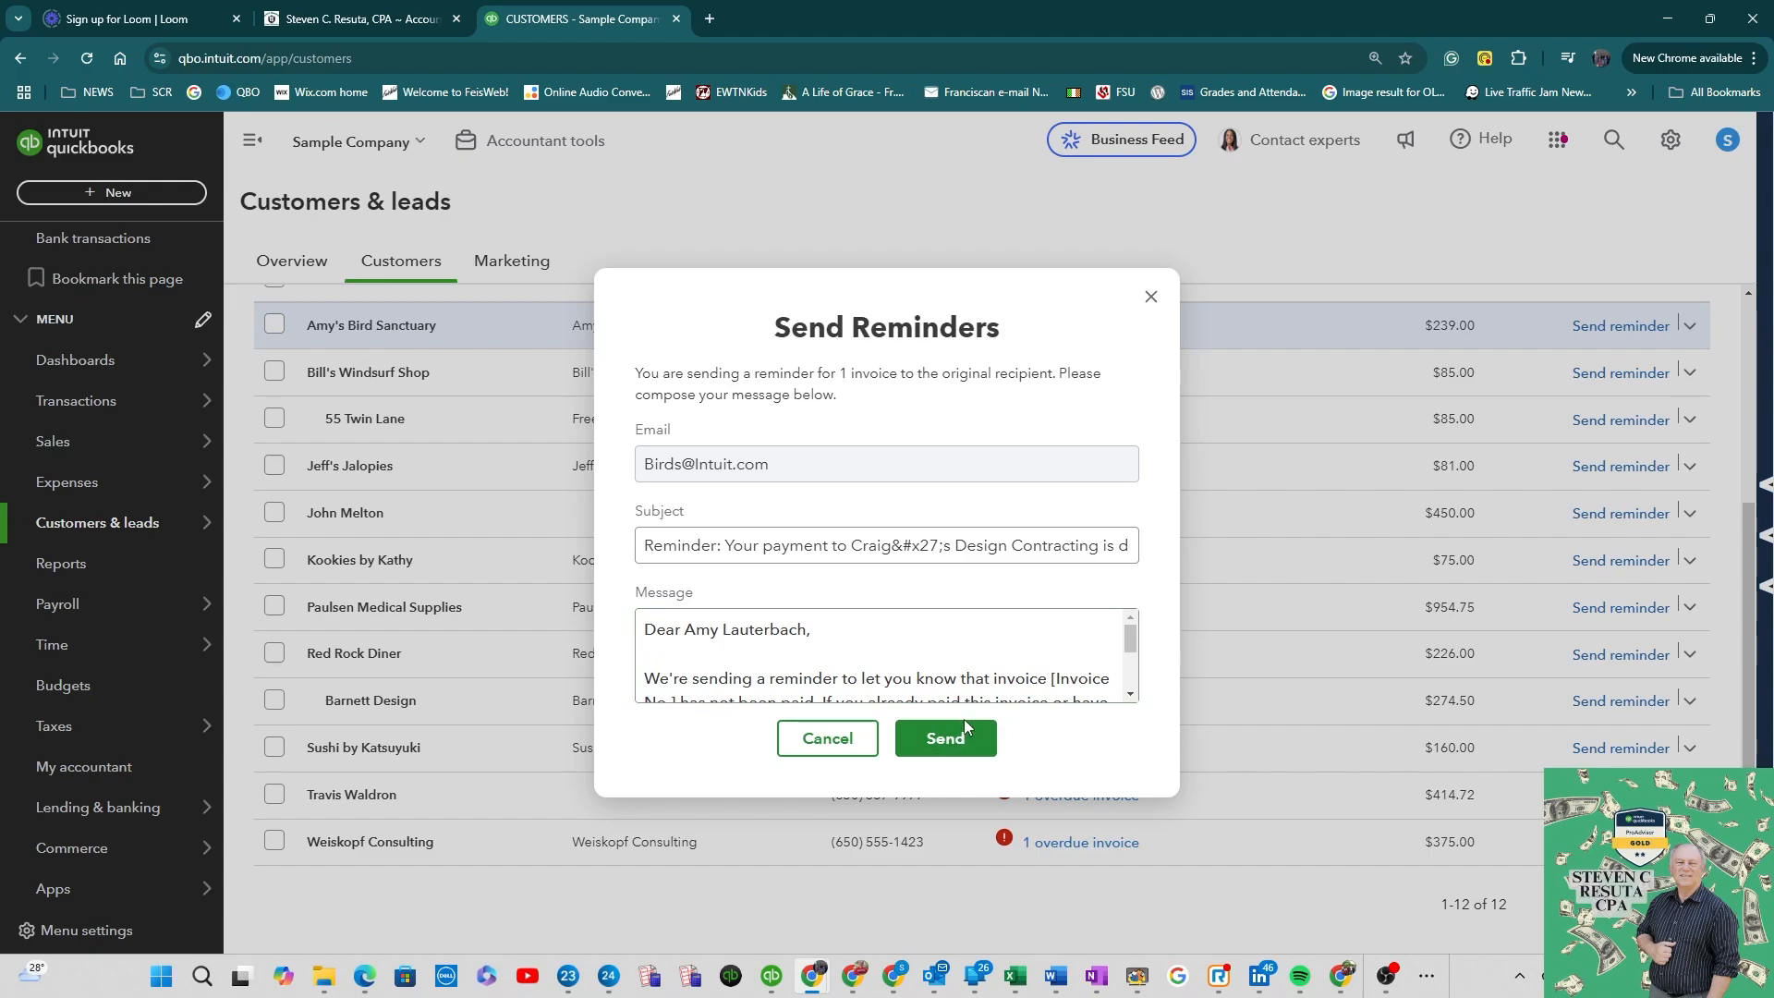
click(1151, 297)
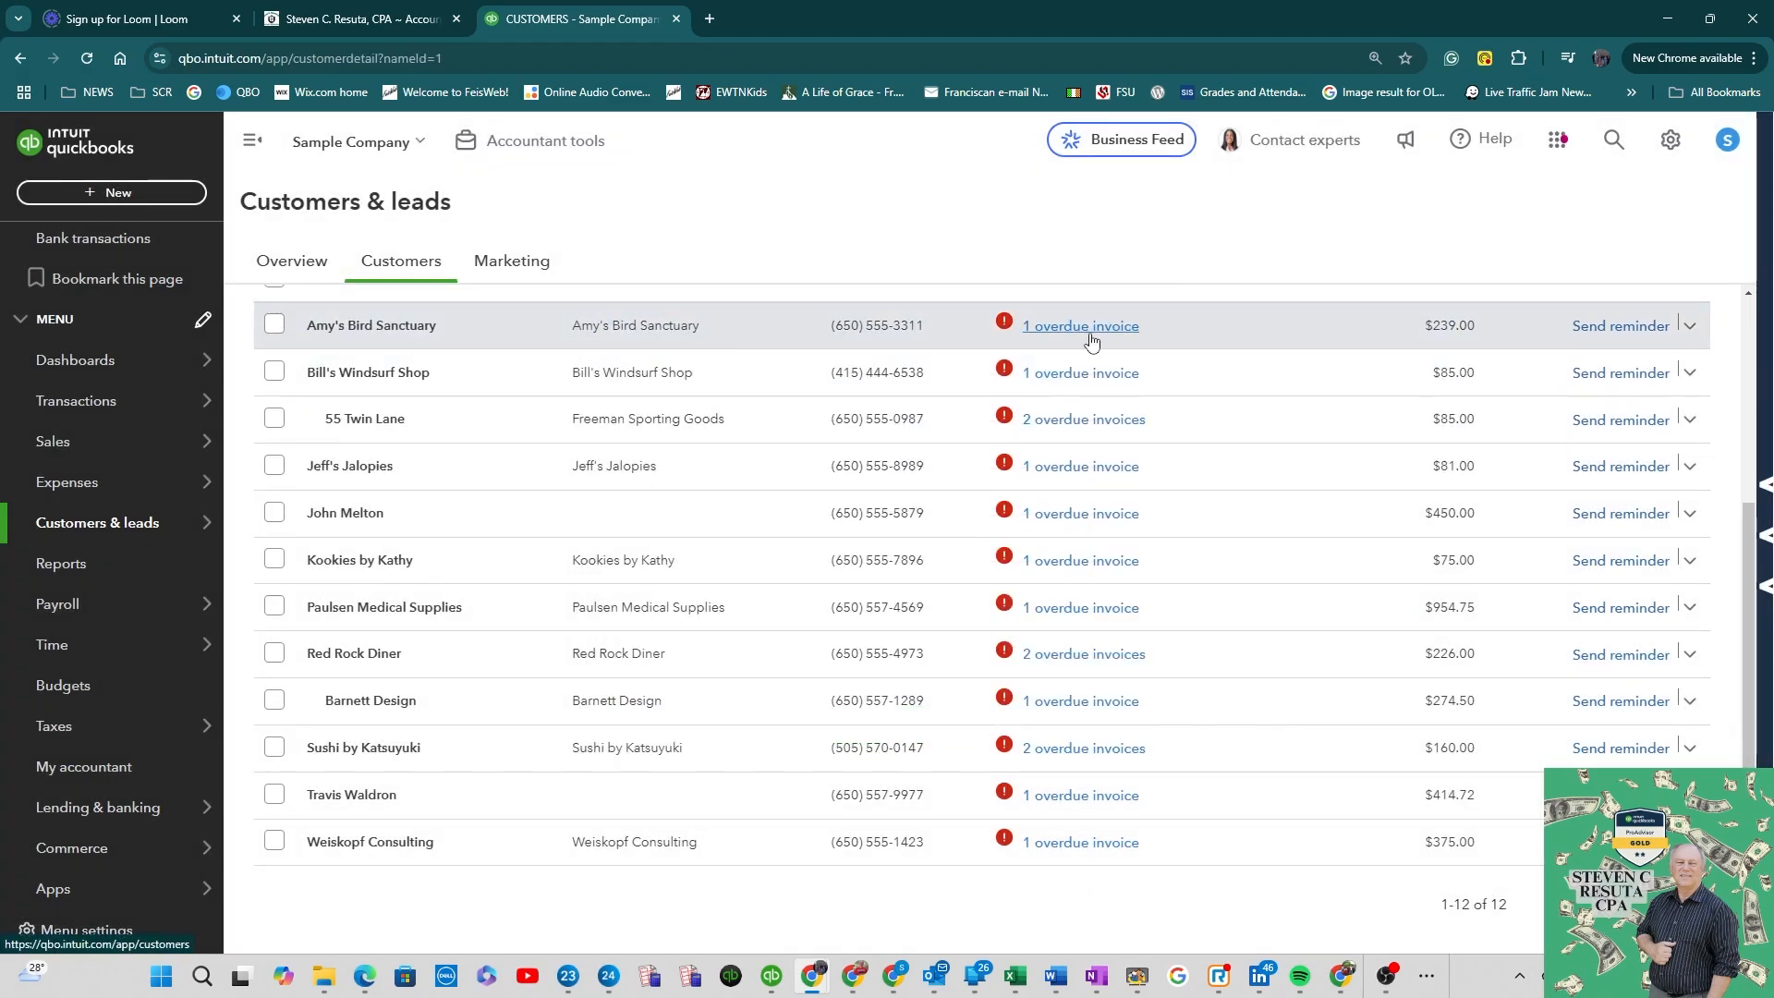
Step: View Amy's Bird Sanctuary's transaction list through its overdue invoice link, then return to the customer list
click(1089, 331)
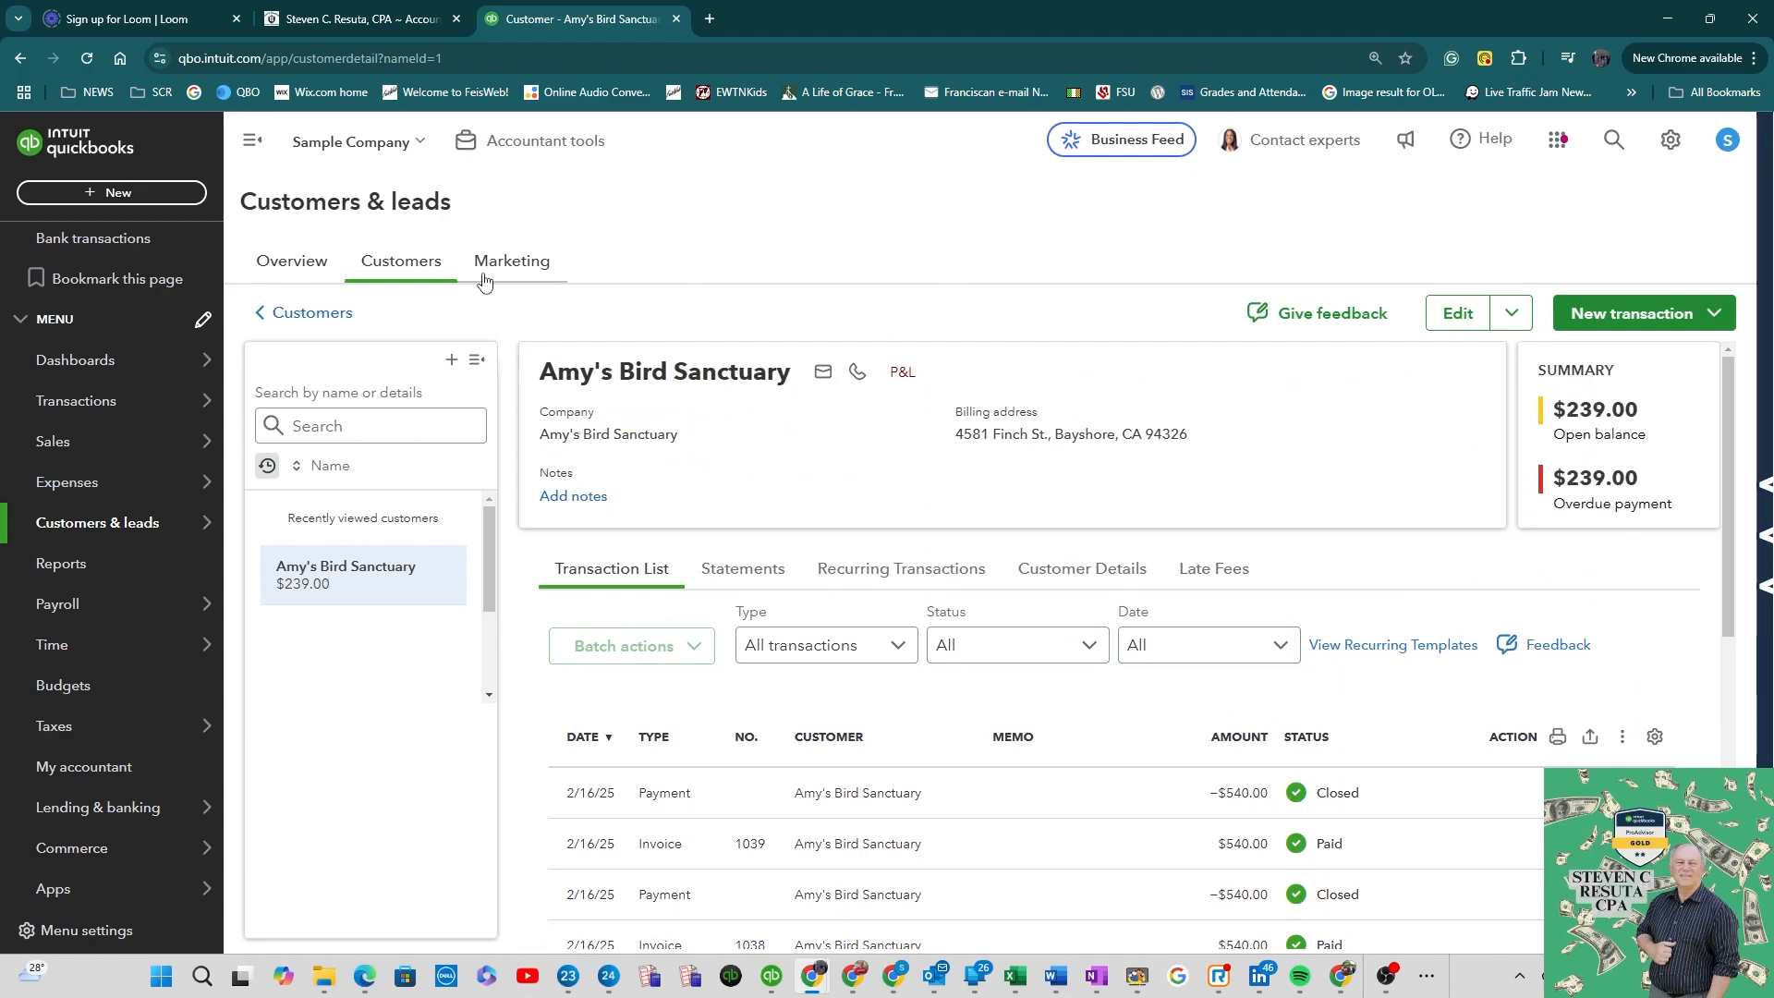
click(406, 265)
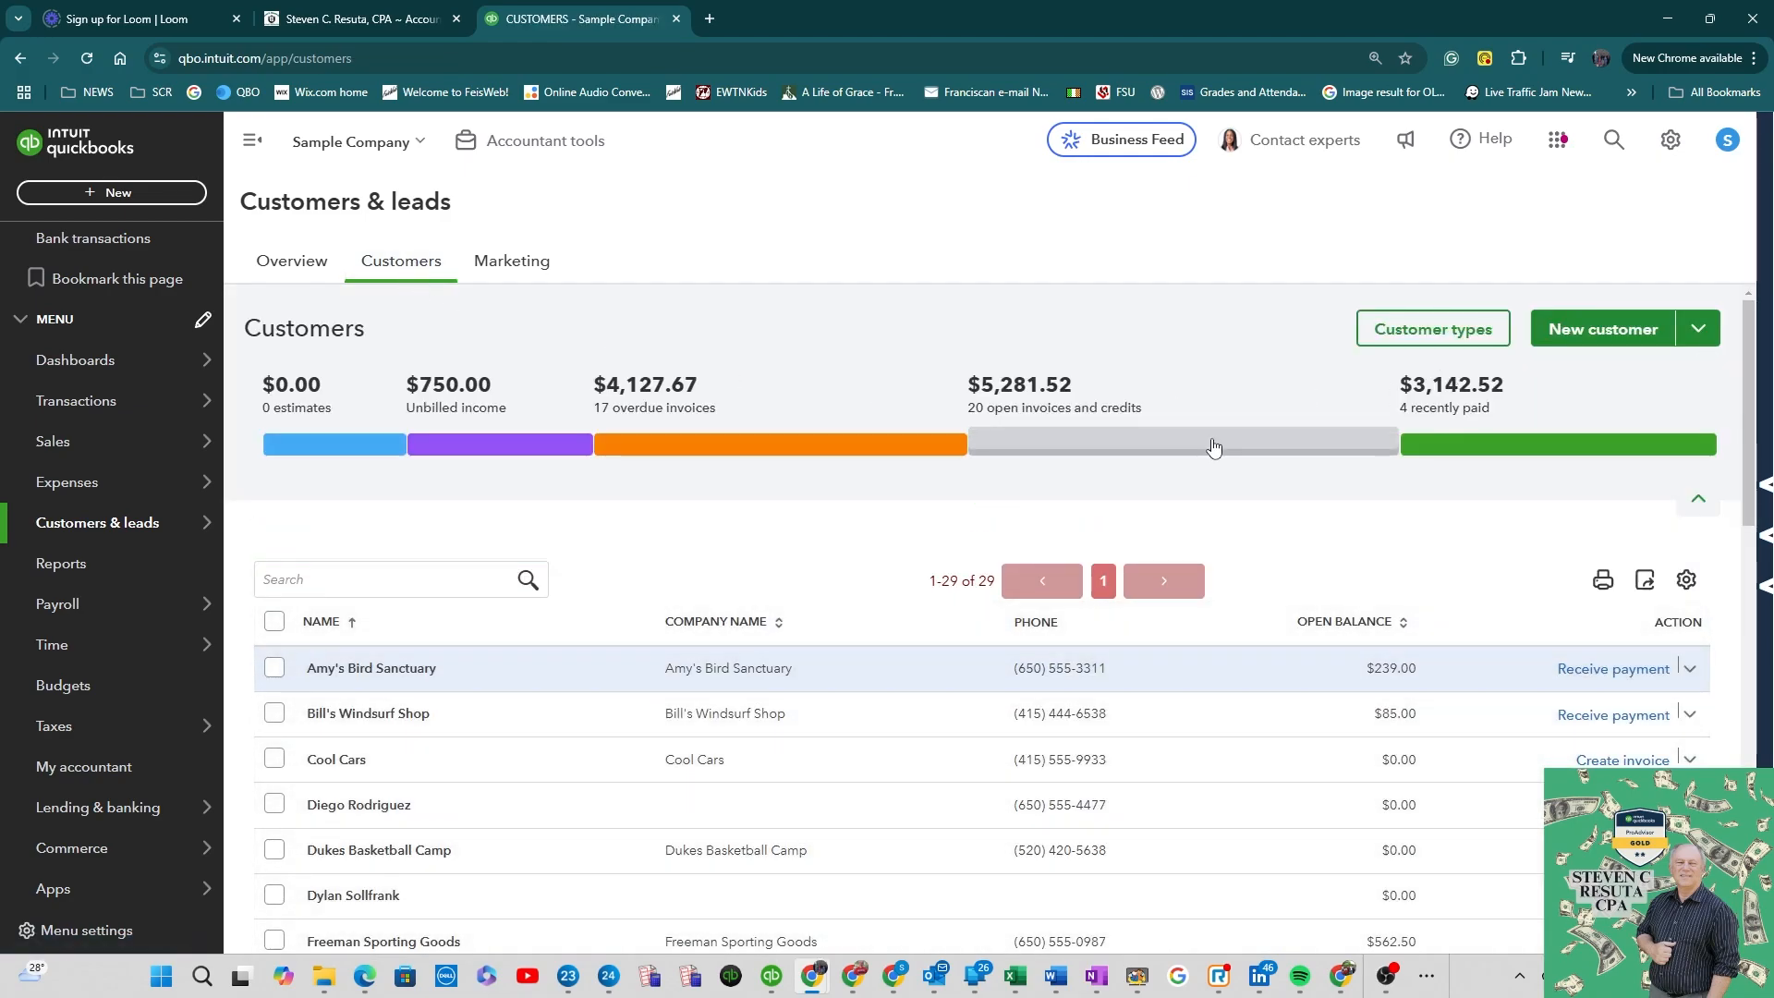
Step: Filter the customer list to open invoices and open a customer's pending invoice link
click(1214, 446)
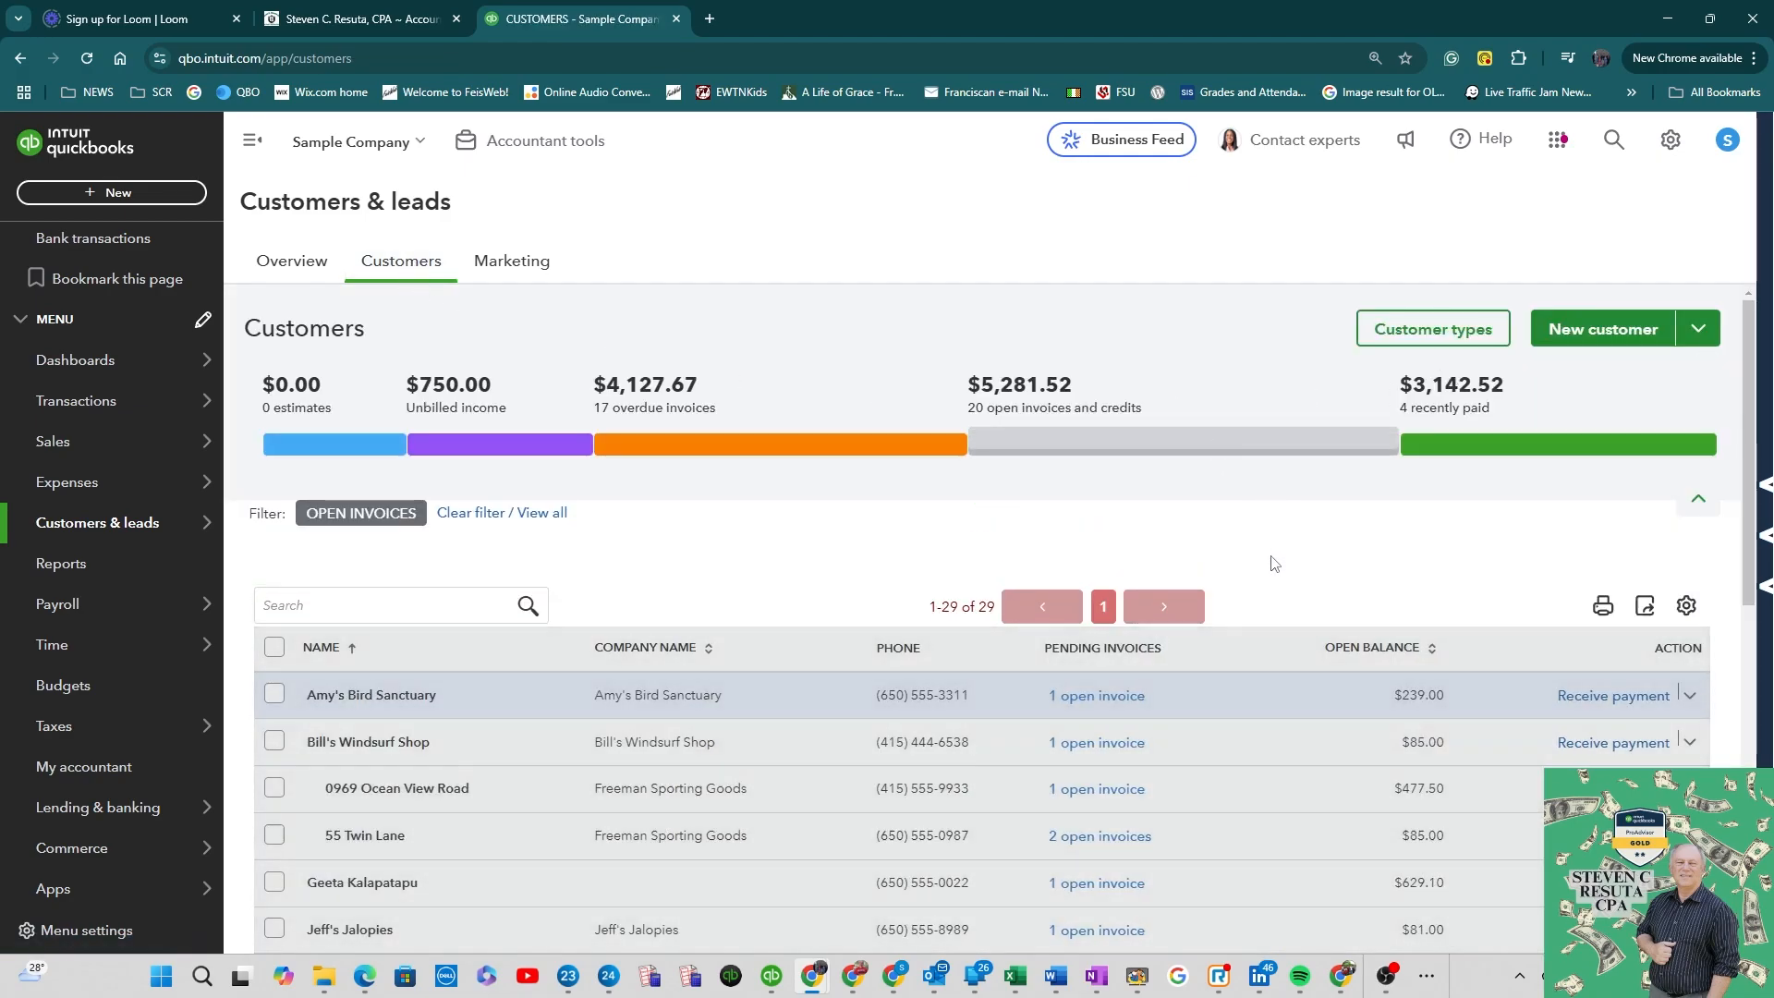
scroll(1273, 547, down, 4)
scroll(1274, 546, down, 3)
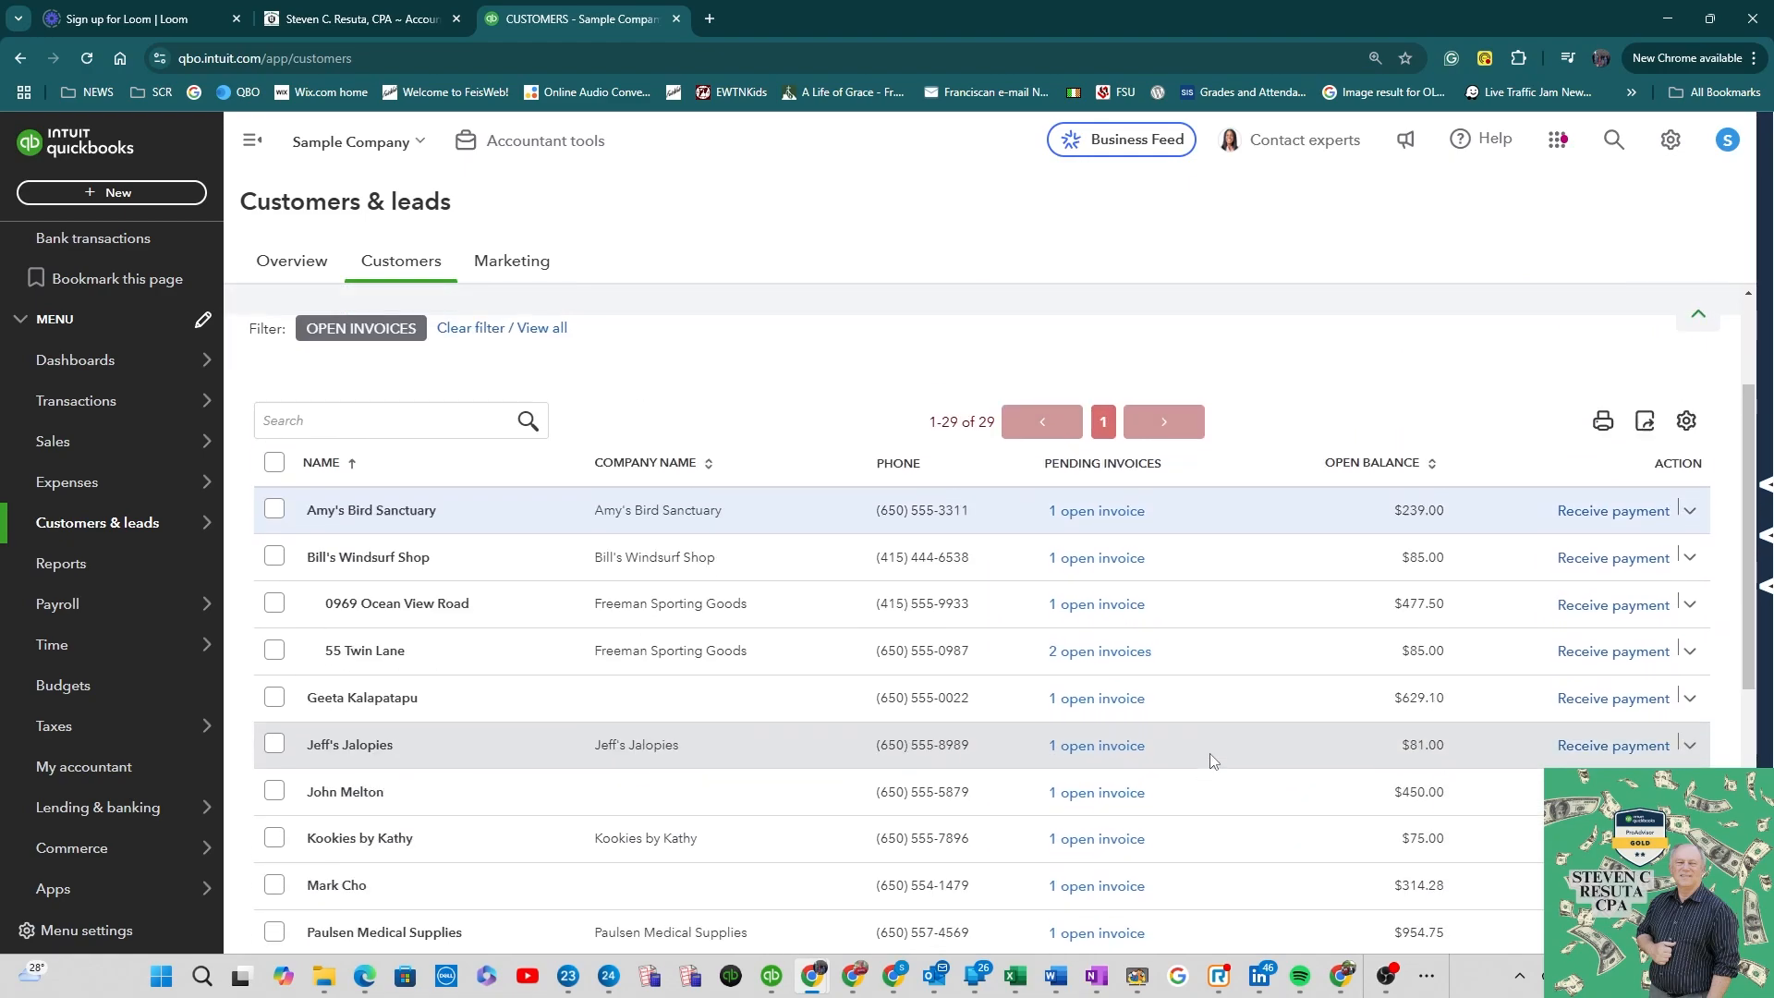
scroll(1192, 721, down, 2)
click(1123, 702)
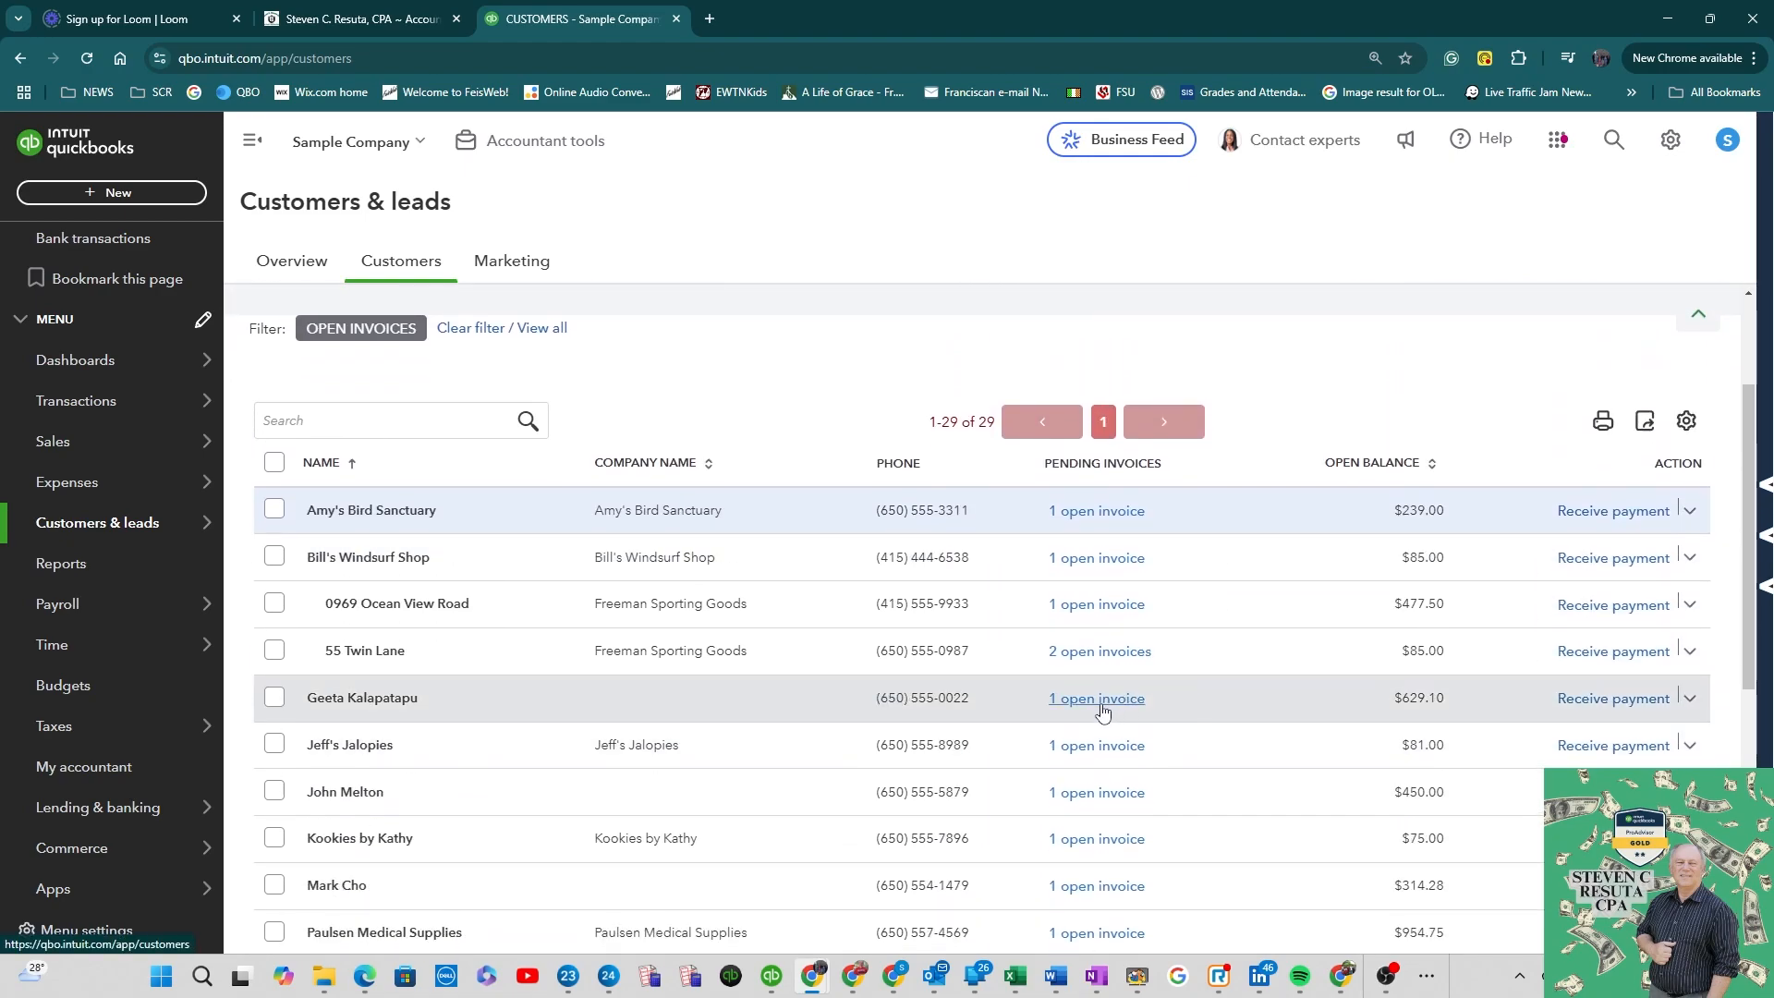